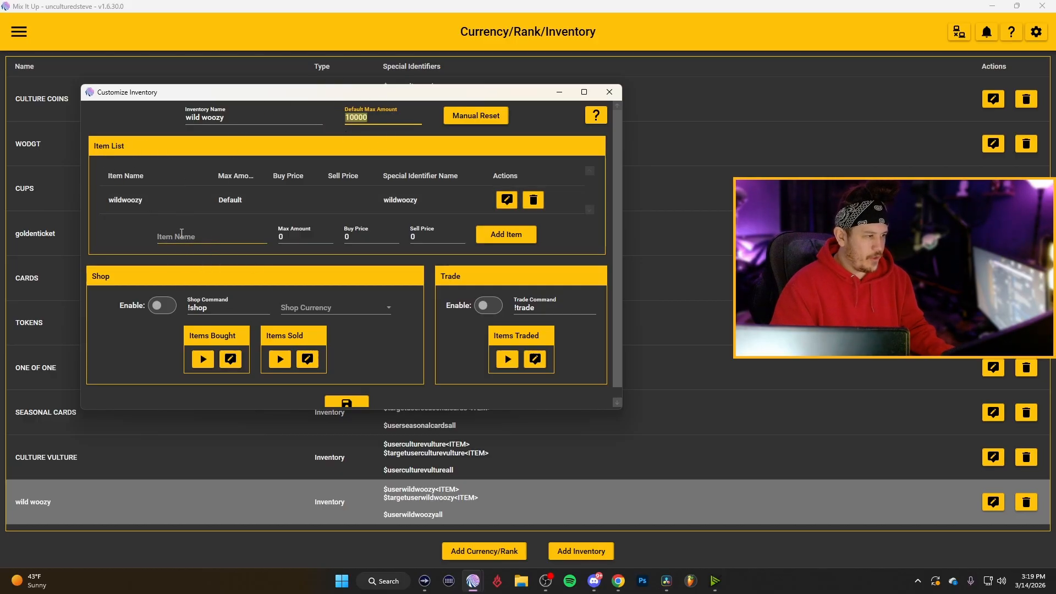
Enter "wild woozy" as the new item's name and save the wild woozy inventory.
{"action": "left_click", "coordinate": [165, 228]}
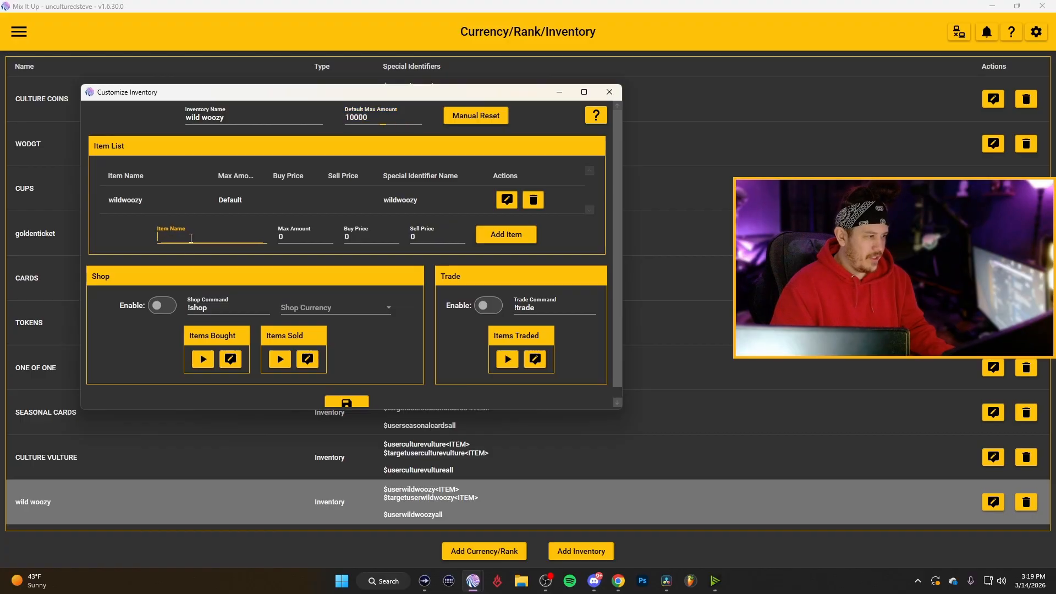
{"action": "type", "text": "wild woozy"}
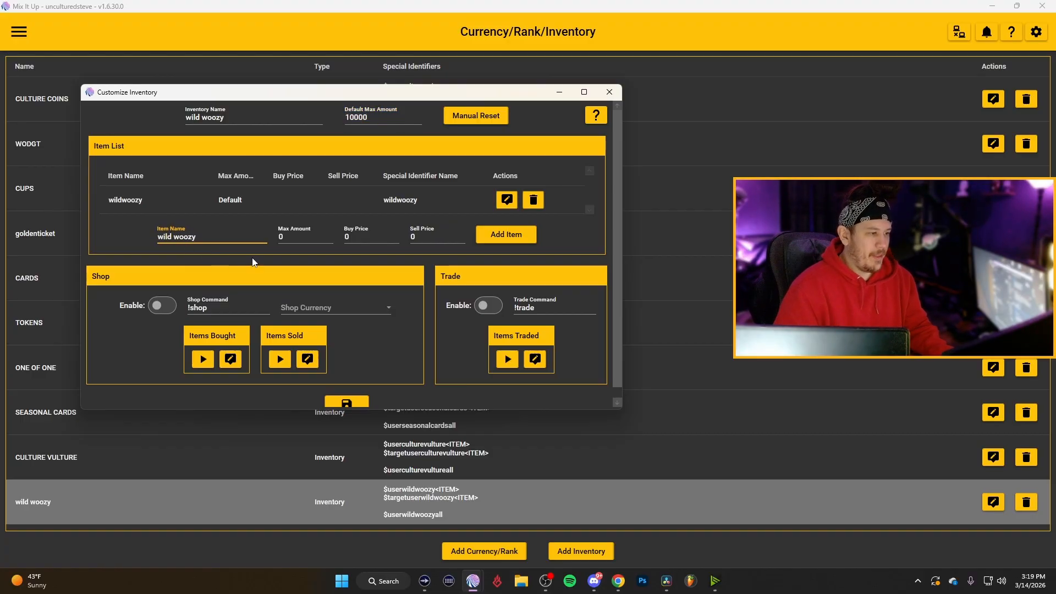
{"action": "left_click", "coordinate": [293, 238]}
{"action": "double_click", "coordinate": [294, 237]}
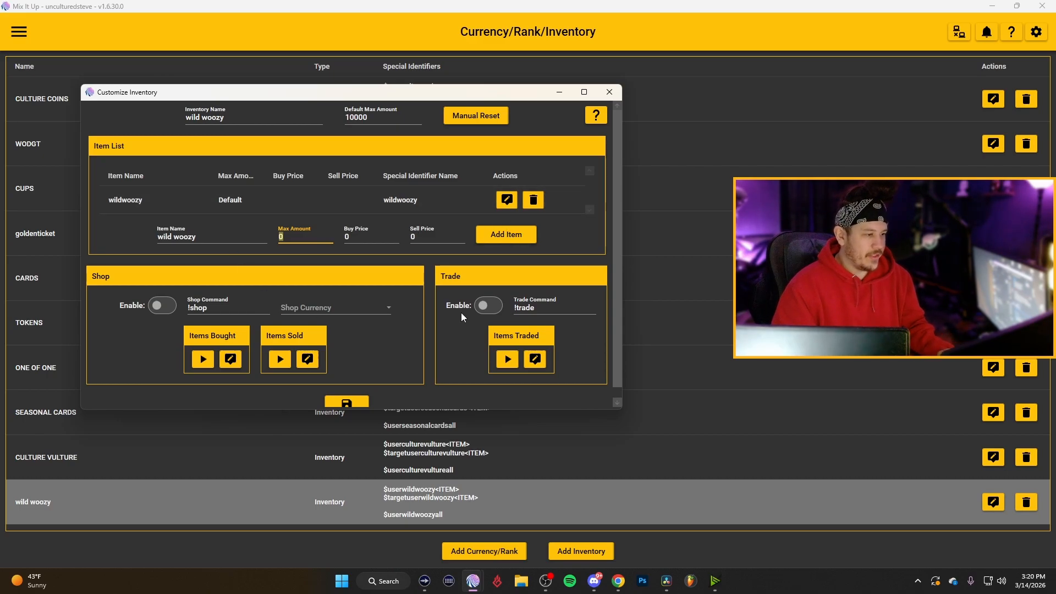
{"action": "scroll", "coordinate": [338, 379], "scroll_direction": "down", "scroll_amount": 1}
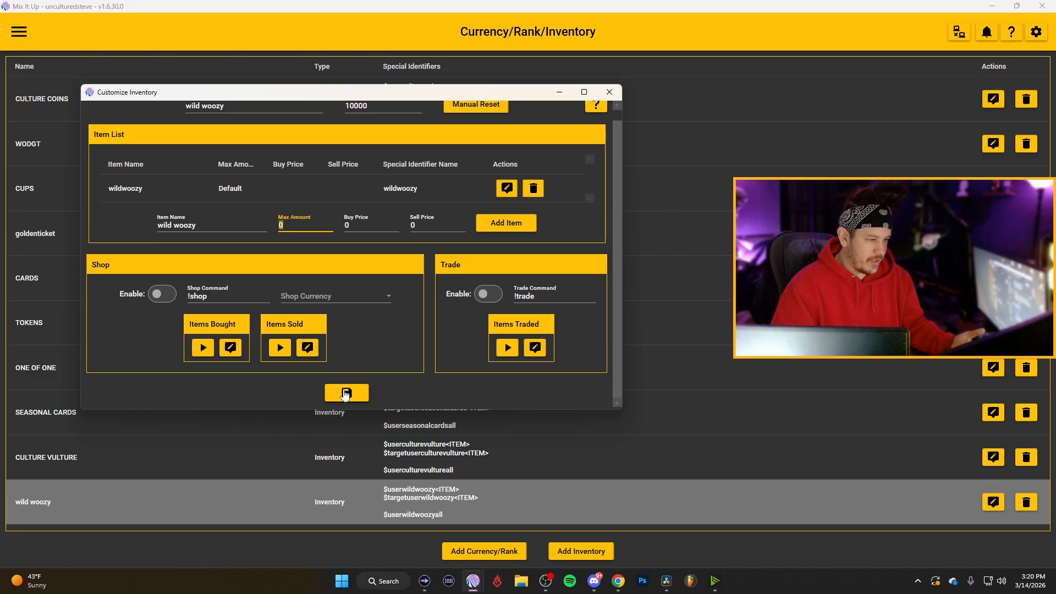
{"action": "left_click", "coordinate": [345, 393]}
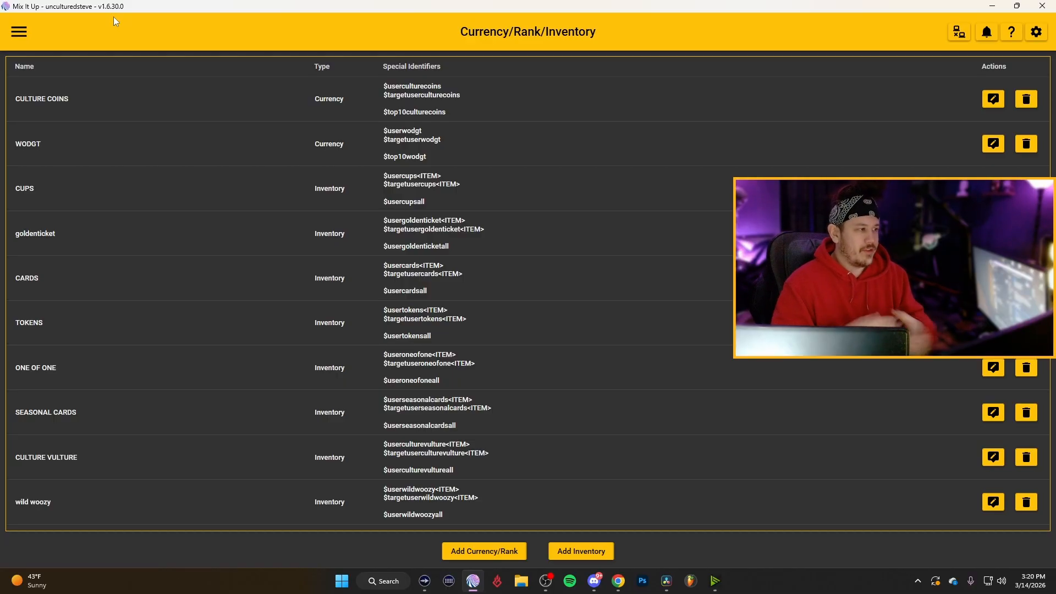
Go to the Commands page, filter the commands by "wild" and expand the wild woozy group.
{"action": "left_click", "coordinate": [22, 31]}
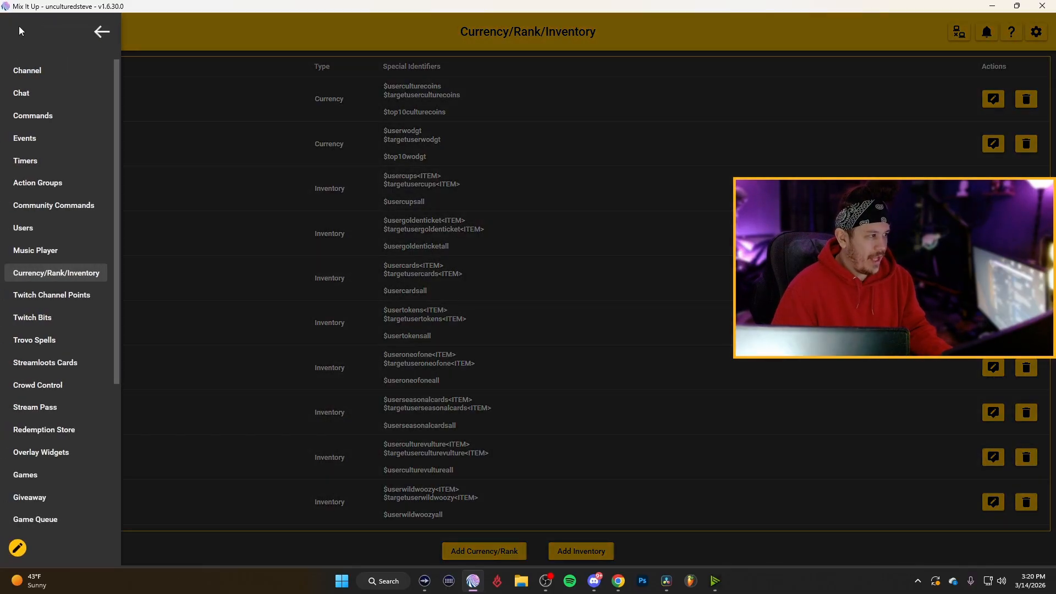
{"action": "left_click", "coordinate": [42, 116]}
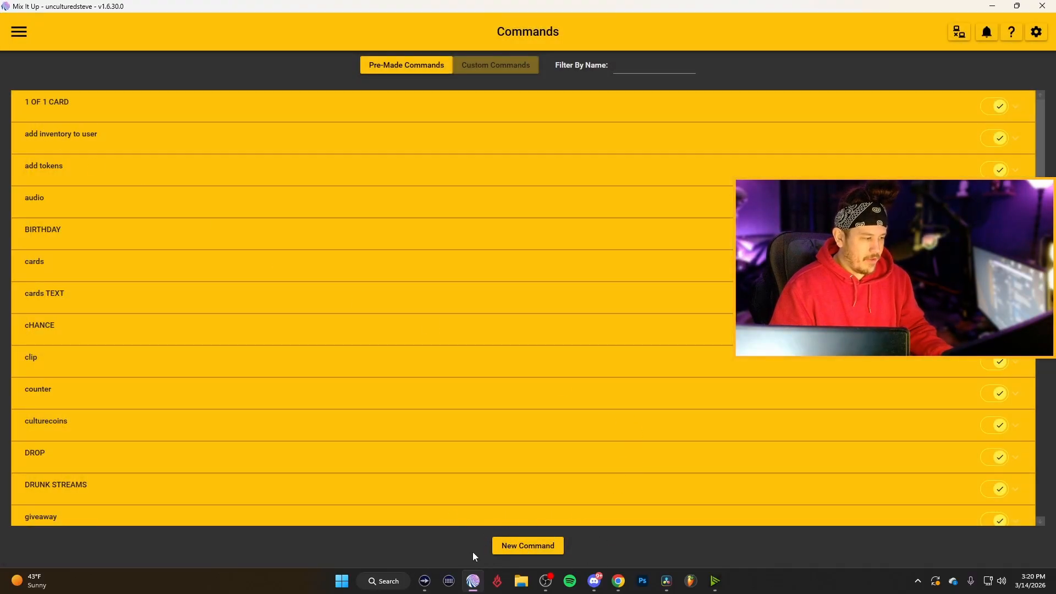
{"action": "left_click", "coordinate": [624, 66]}
{"action": "type", "text": "wo"}
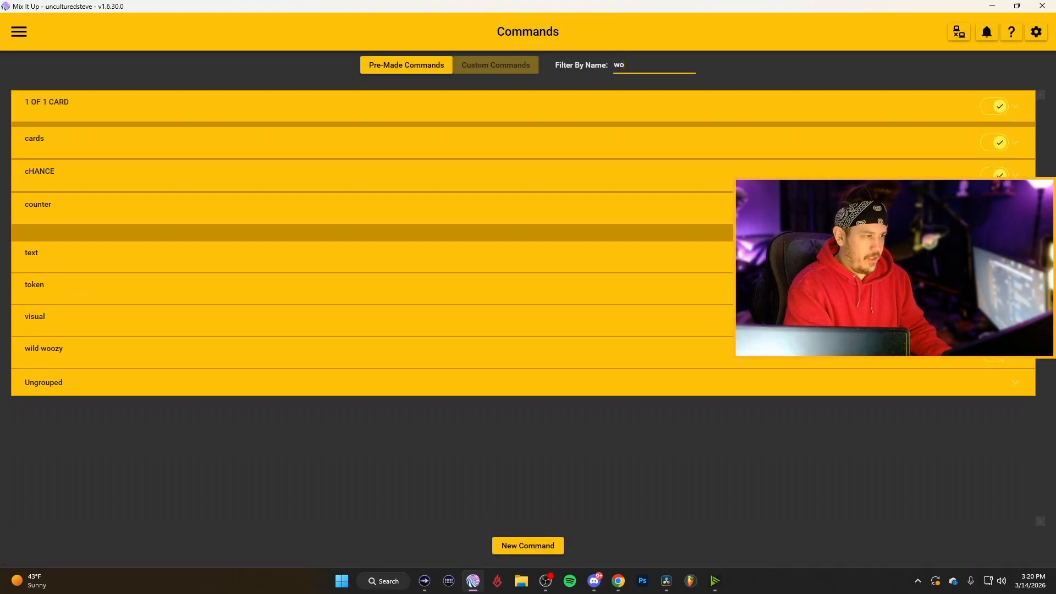
{"action": "key", "text": "BackSpace"}
{"action": "type", "text": "ild"}
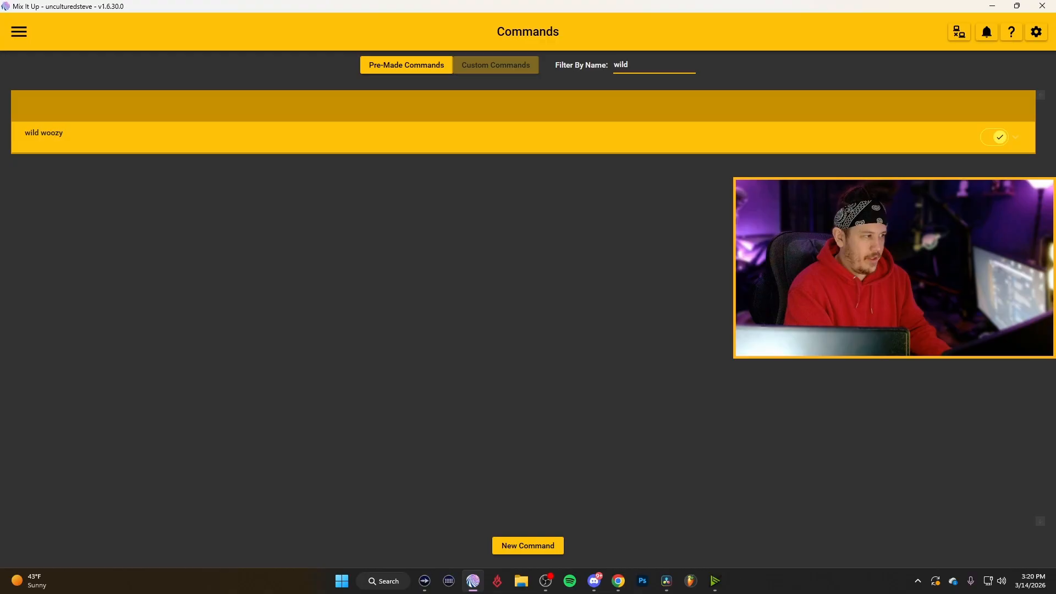
{"action": "left_click", "coordinate": [635, 137]}
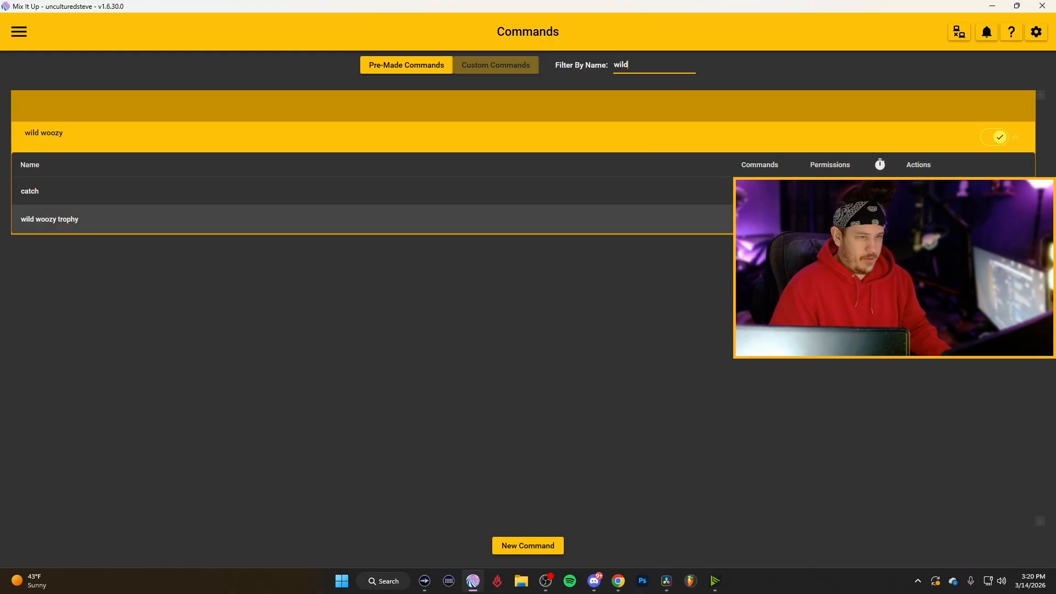
Open the wild woozy trophy command for editing and review its name and chat trigger.
{"action": "left_click", "coordinate": [919, 219]}
{"action": "left_click_drag", "start_coordinate": [387, 136], "coordinate": [193, 146]}
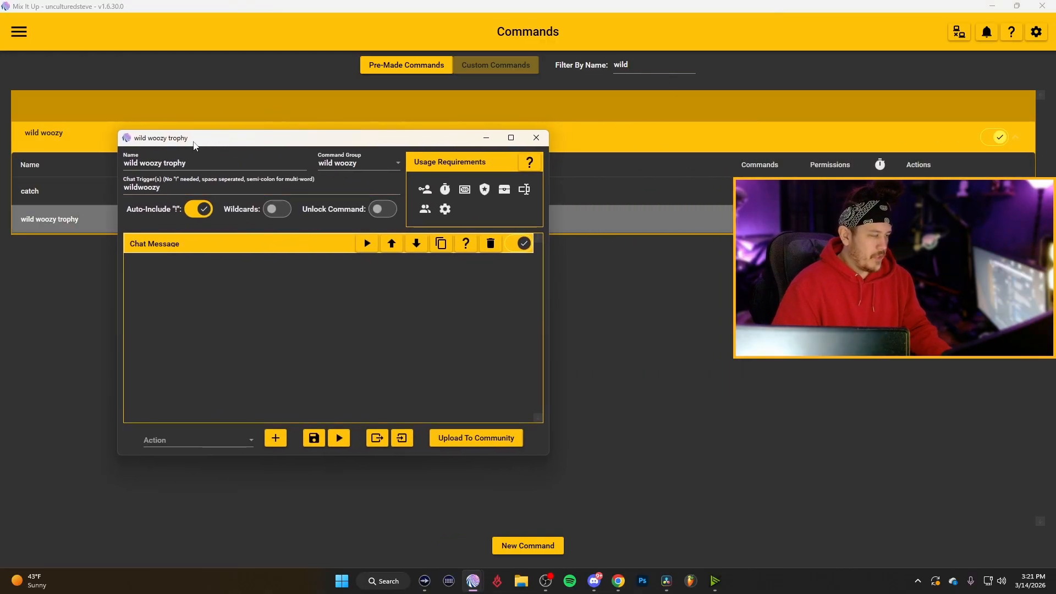
{"action": "triple_click", "coordinate": [198, 165]}
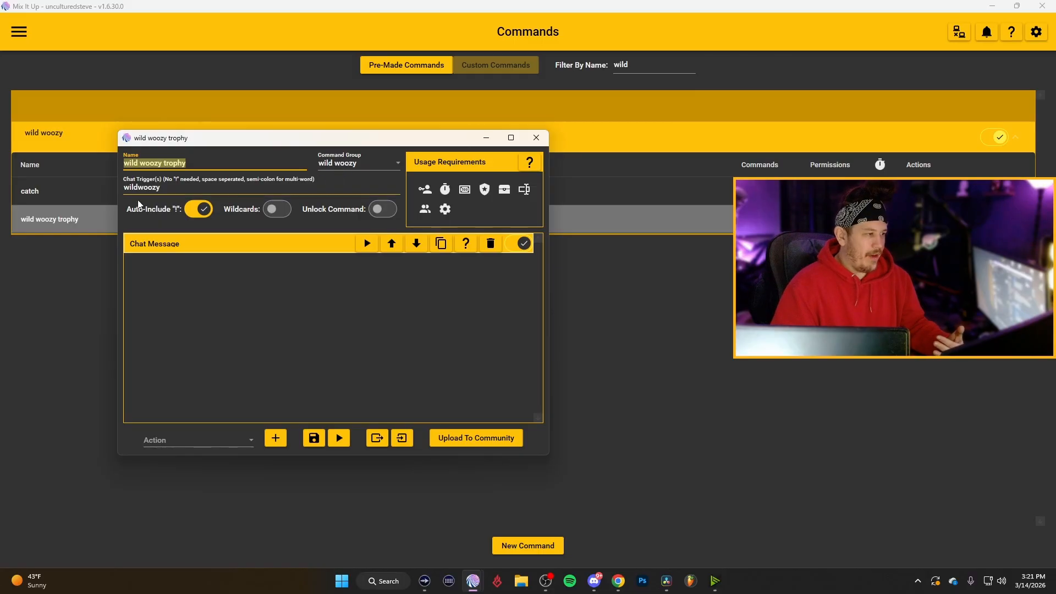
{"action": "left_click", "coordinate": [82, 231]}
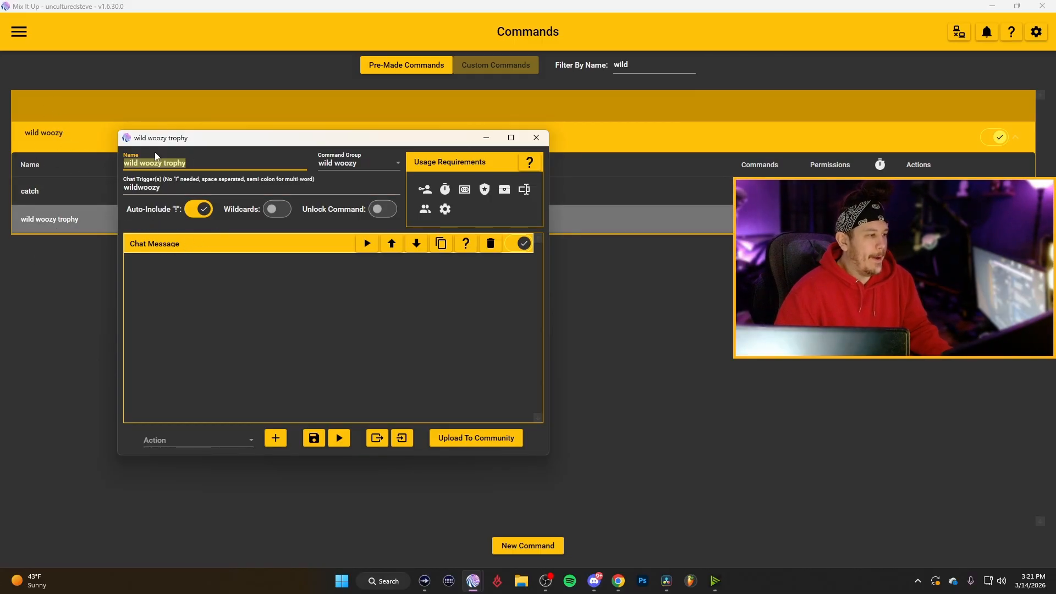
{"action": "double_click", "coordinate": [147, 189]}
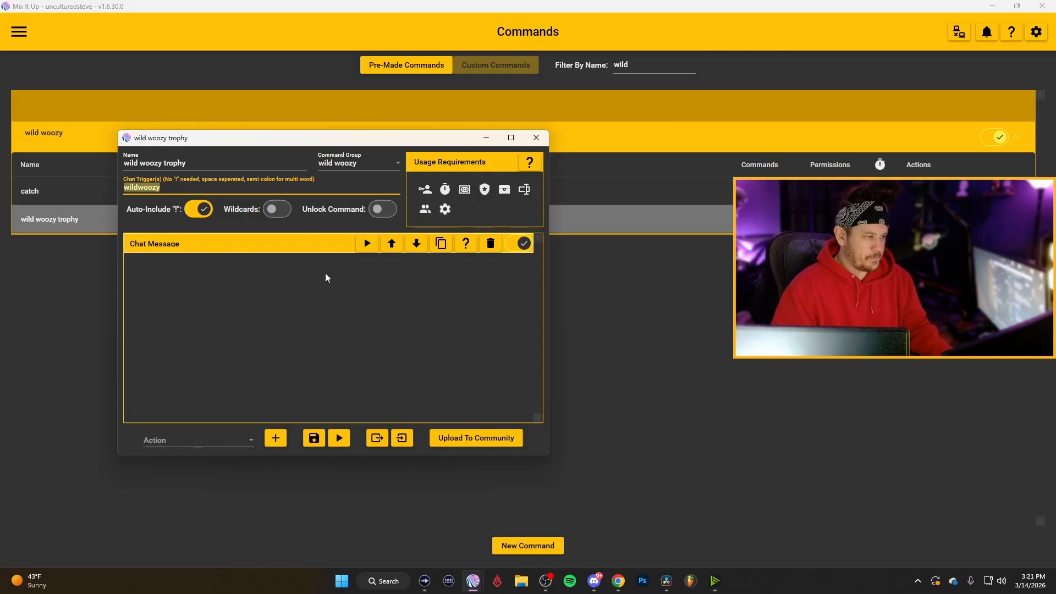
Choose Chat Message as the action type, expand the existing Chat Message action and save the wild woozy trophy command.
{"action": "left_click", "coordinate": [183, 440]}
{"action": "scroll", "coordinate": [178, 412], "scroll_direction": "down", "scroll_amount": 3}
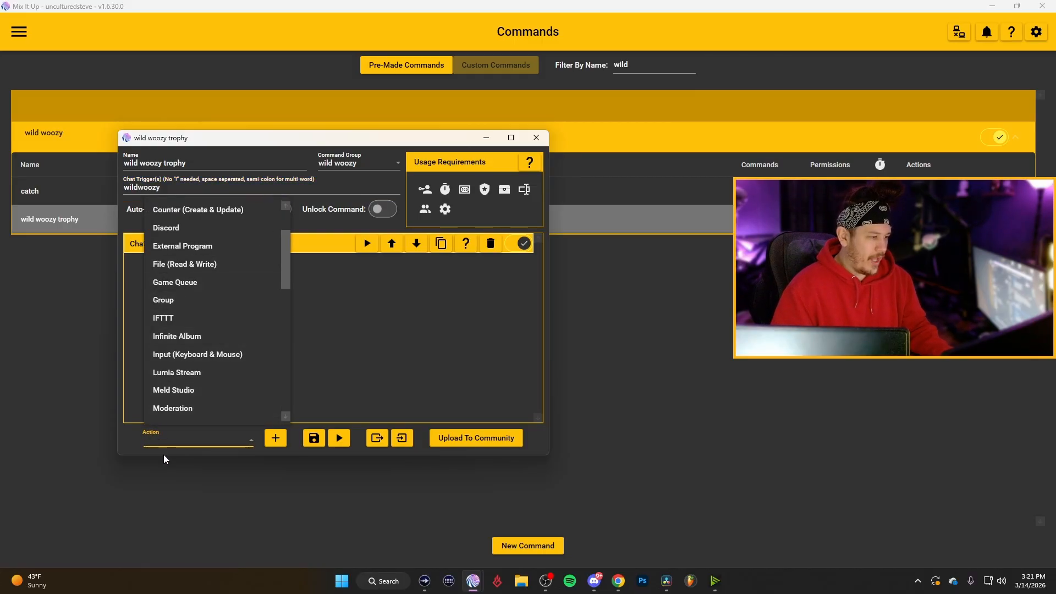
{"action": "scroll", "coordinate": [199, 292], "scroll_direction": "up", "scroll_amount": 3}
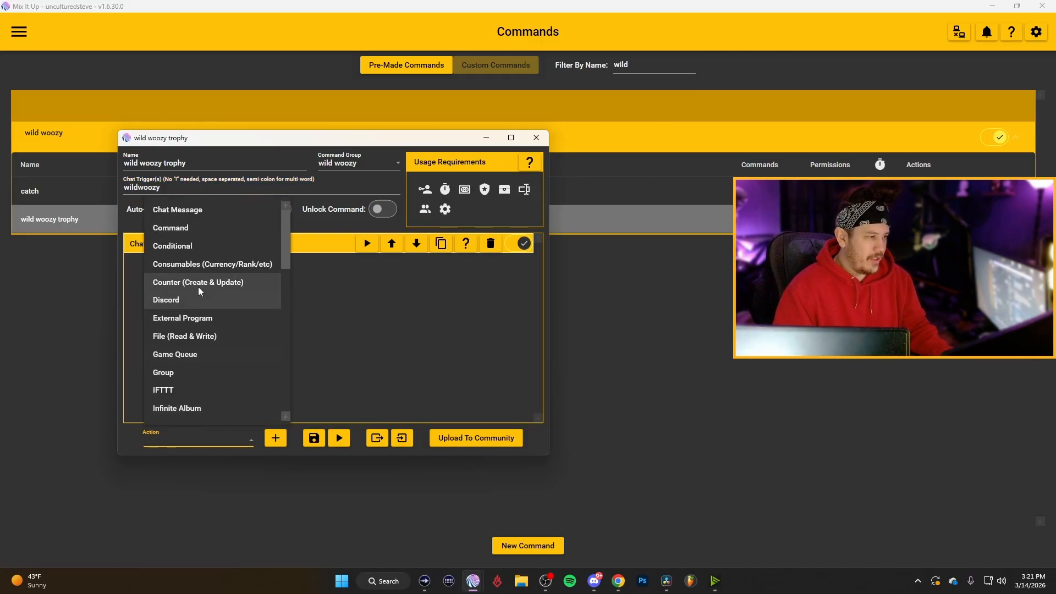
{"action": "left_click", "coordinate": [193, 214]}
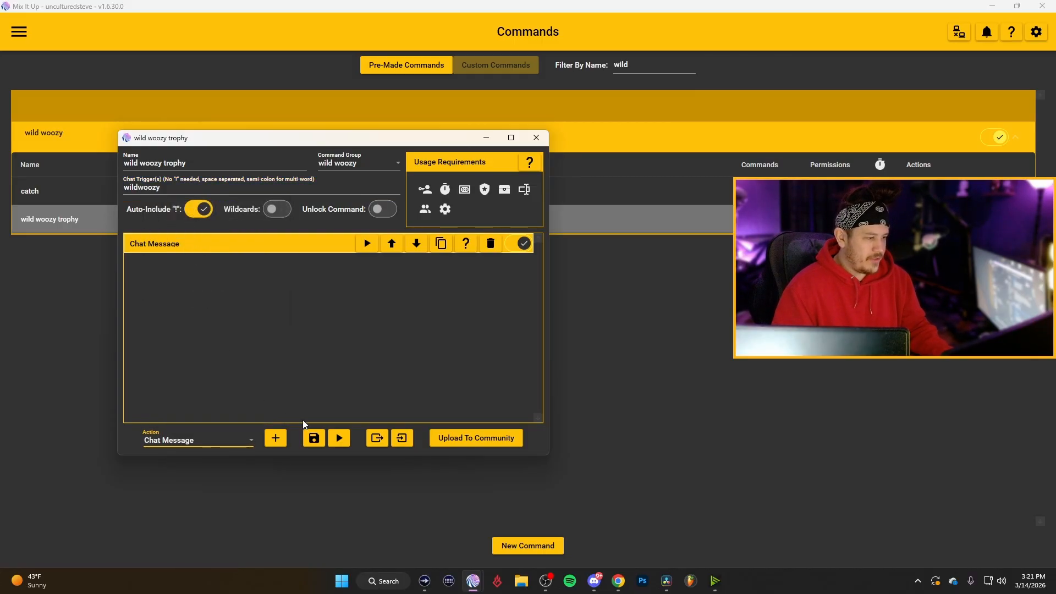
{"action": "left_click", "coordinate": [265, 246]}
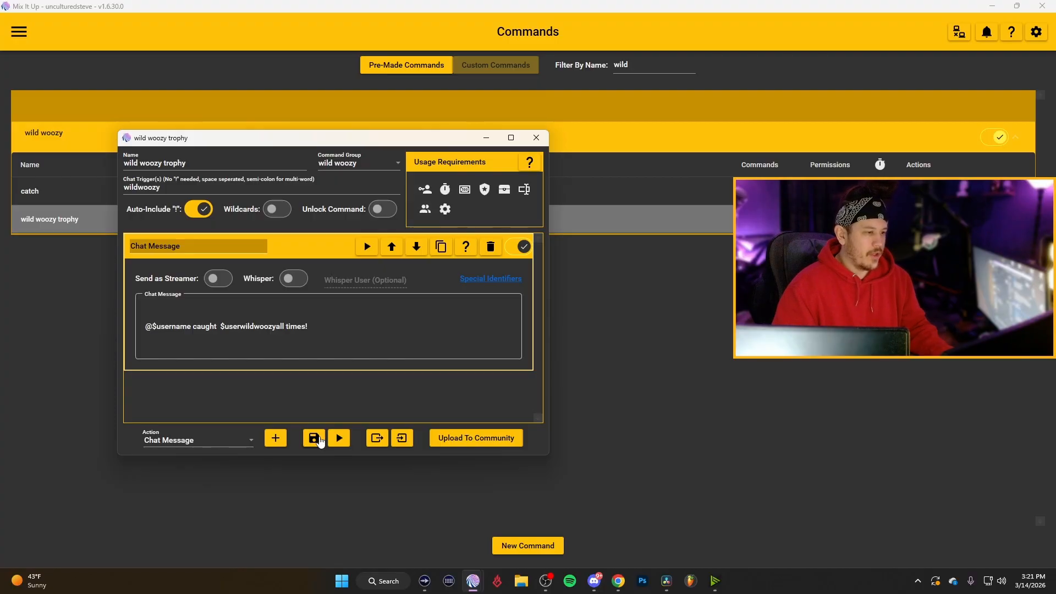
{"action": "left_click", "coordinate": [314, 438]}
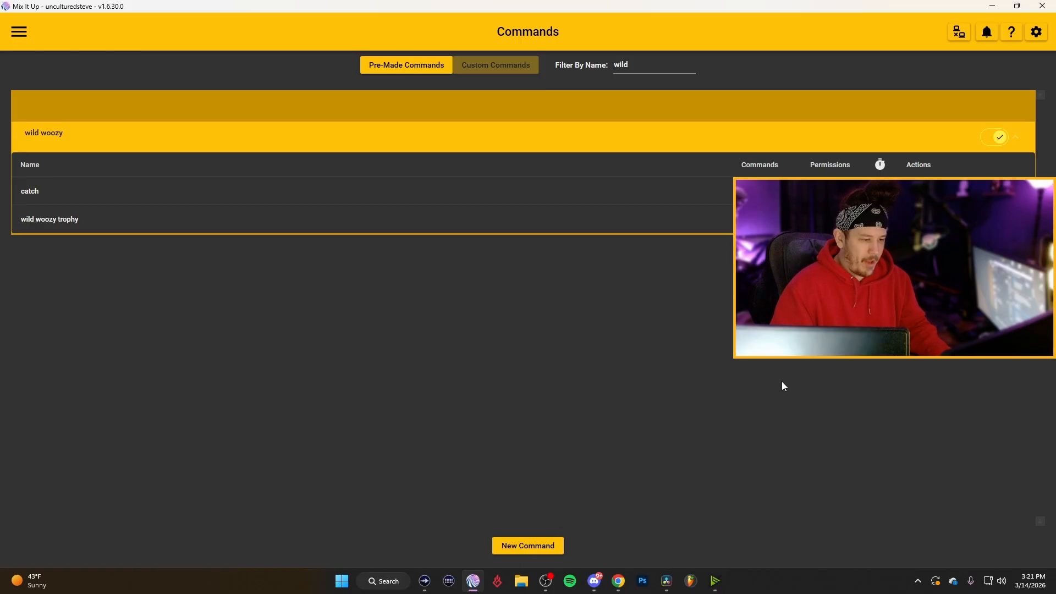
Open the catch command for editing and review its name and chat trigger.
{"action": "left_click_drag", "start_coordinate": [897, 6], "coordinate": [314, 89]}
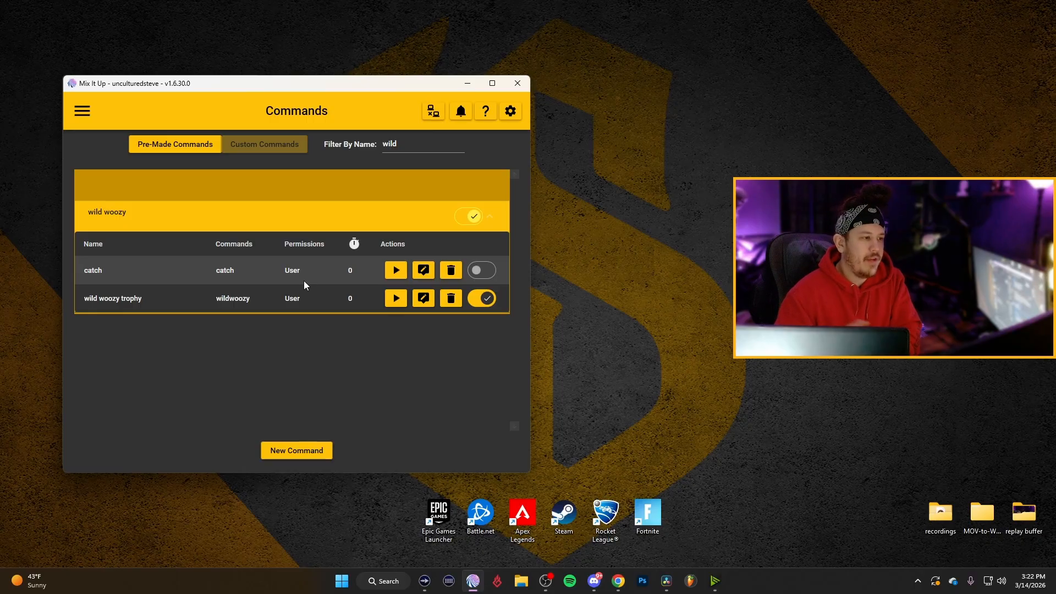
{"action": "double_click", "coordinate": [385, 86]}
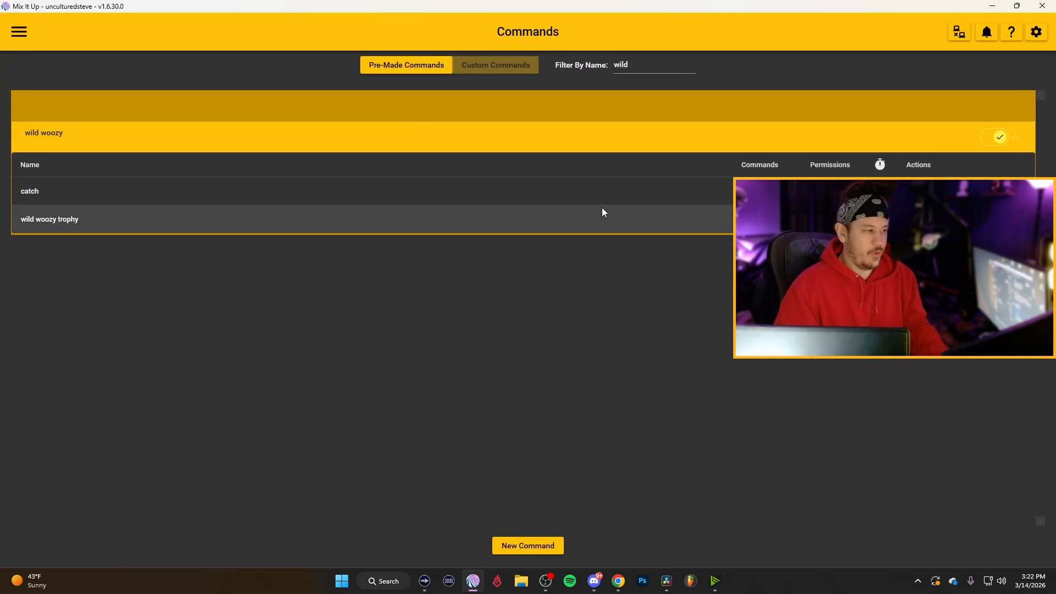
{"action": "left_click", "coordinate": [948, 190]}
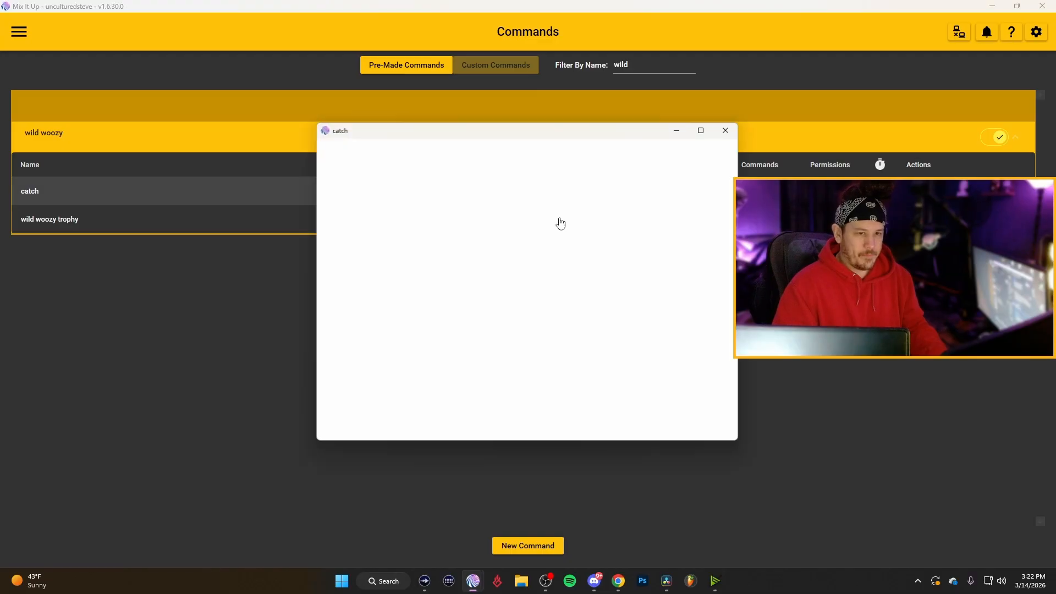
{"action": "left_click_drag", "start_coordinate": [453, 132], "coordinate": [284, 118]}
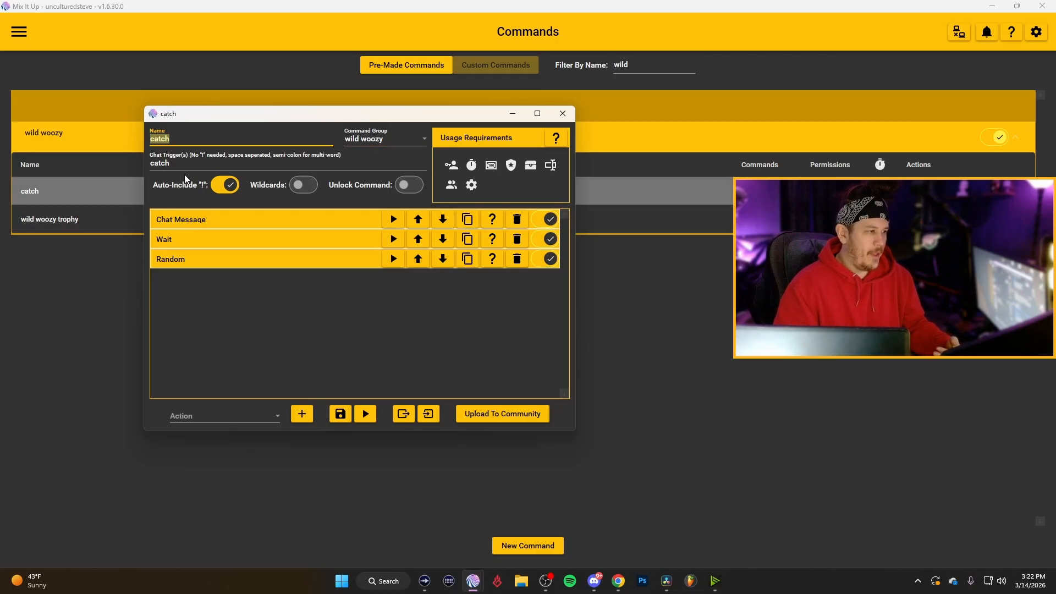
{"action": "key", "text": "Tab"}
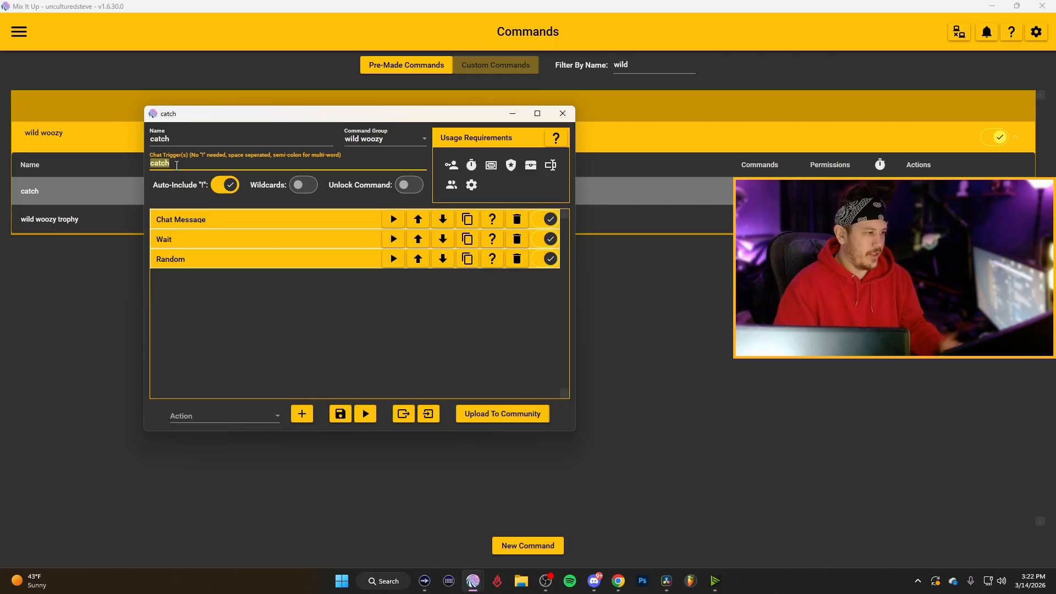
{"action": "left_click", "coordinate": [207, 297]}
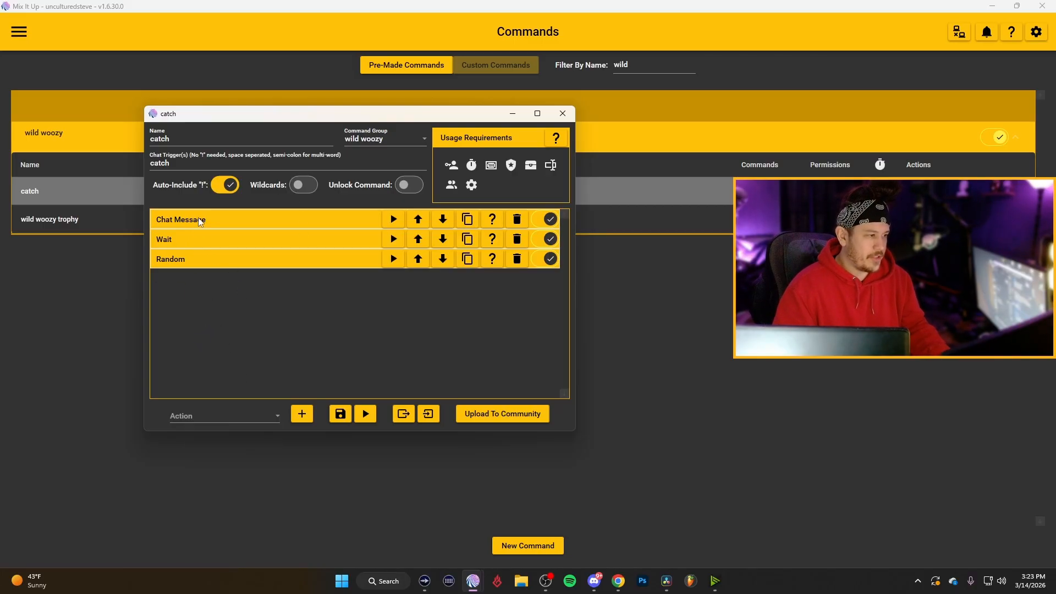
Choose Chat Message as the action type and expand the catch command's existing Chat Message action to review its text.
{"action": "left_click", "coordinate": [193, 416]}
{"action": "scroll", "coordinate": [242, 308], "scroll_direction": "down", "scroll_amount": 1}
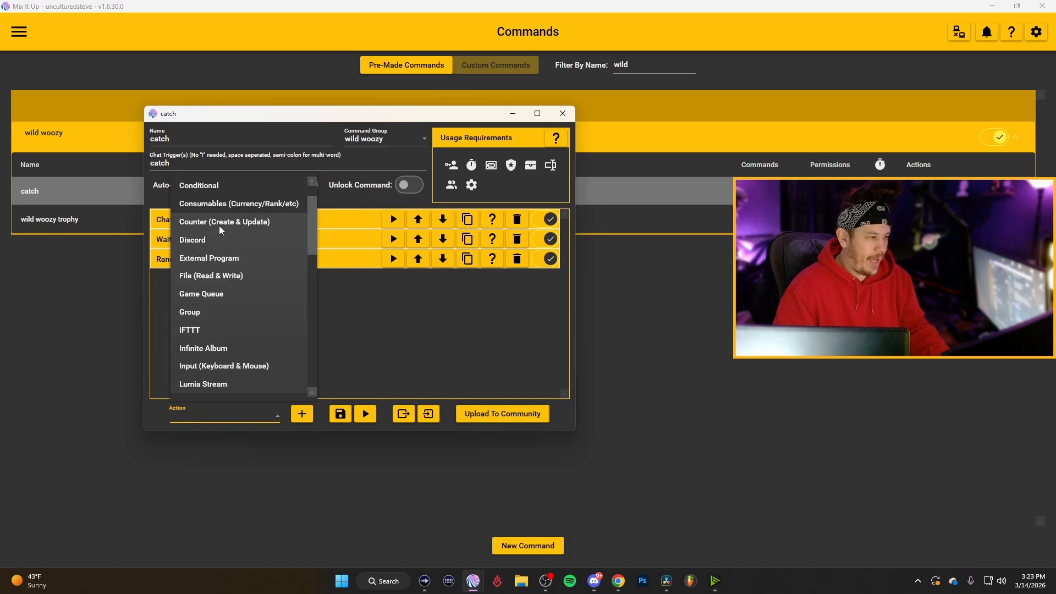
{"action": "scroll", "coordinate": [217, 182], "scroll_direction": "up", "scroll_amount": 1}
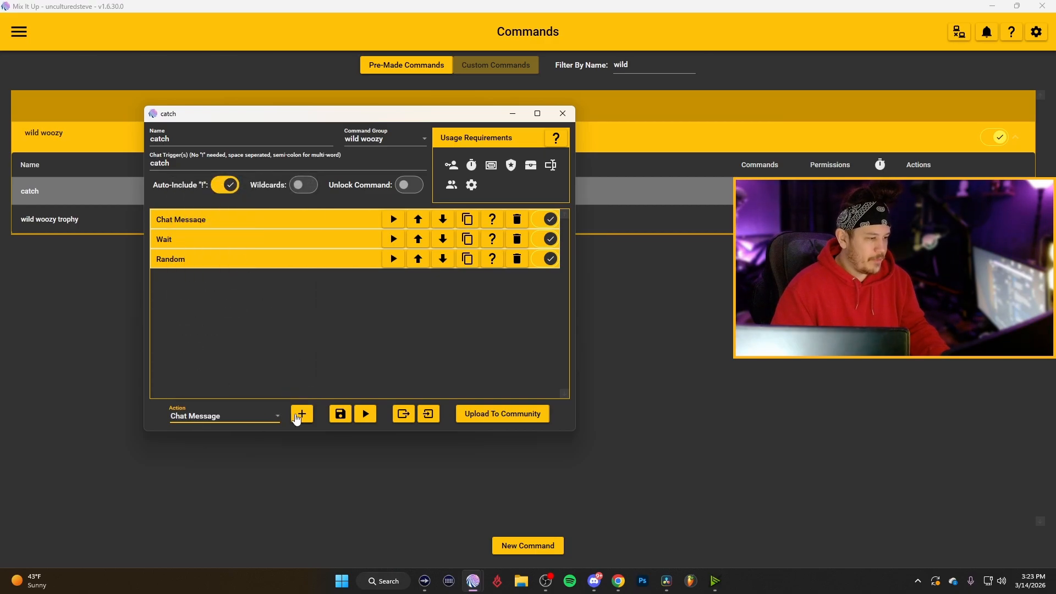
{"action": "left_click", "coordinate": [228, 220]}
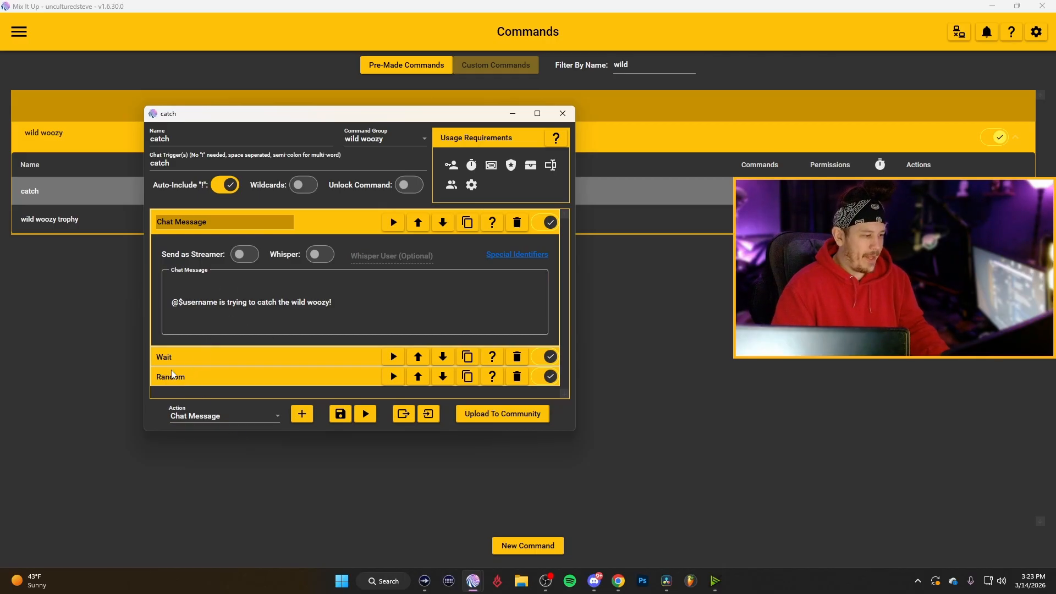
Choose Wait as the action type and expand the catch command's existing Wait action to review its duration.
{"action": "left_click", "coordinate": [205, 415]}
{"action": "scroll", "coordinate": [219, 297], "scroll_direction": "down", "scroll_amount": 10}
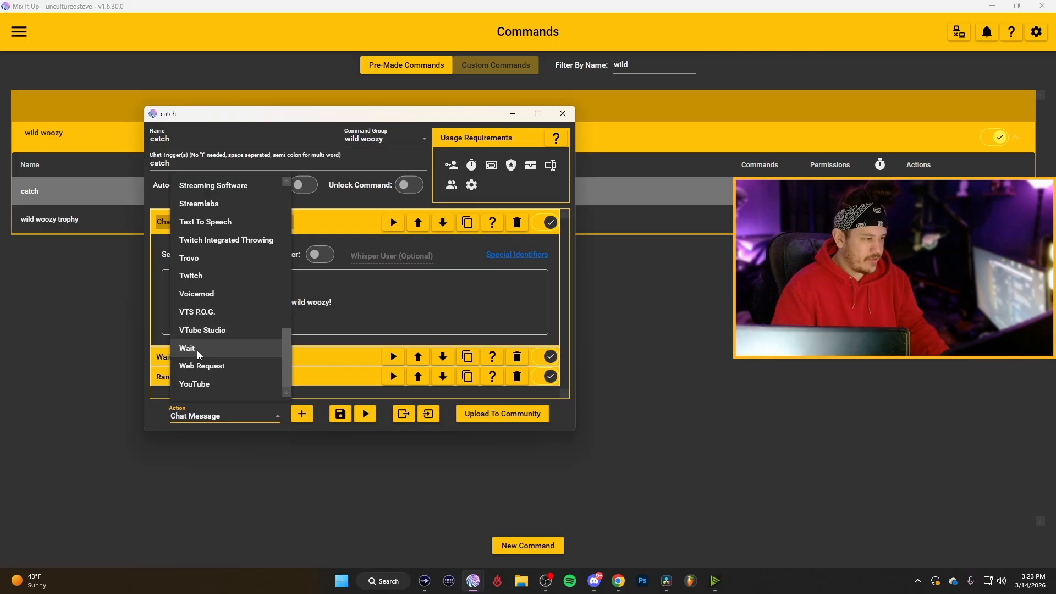
{"action": "left_click", "coordinate": [199, 355]}
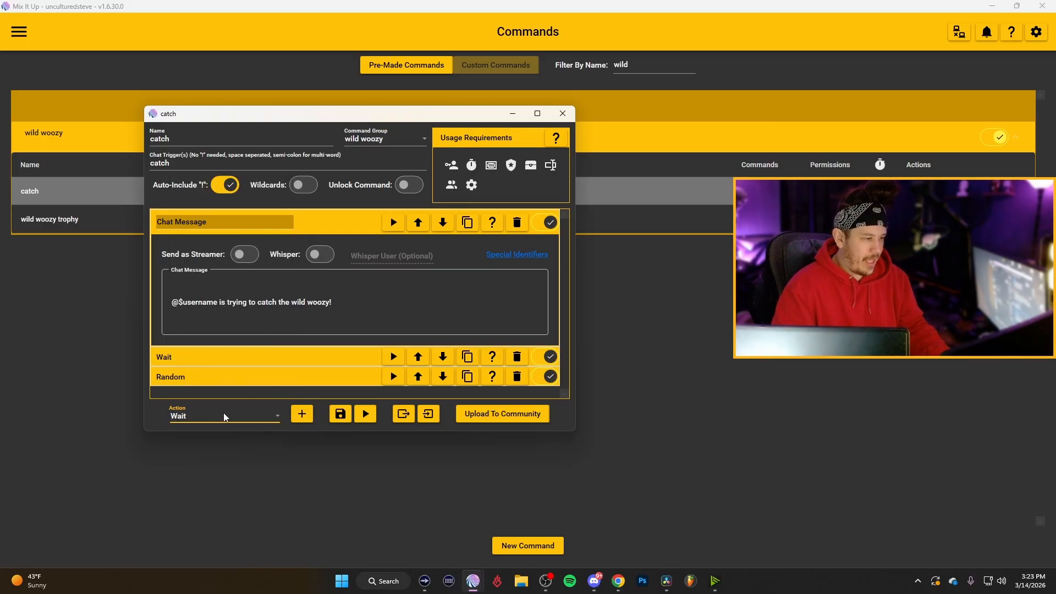
{"action": "left_click", "coordinate": [256, 356]}
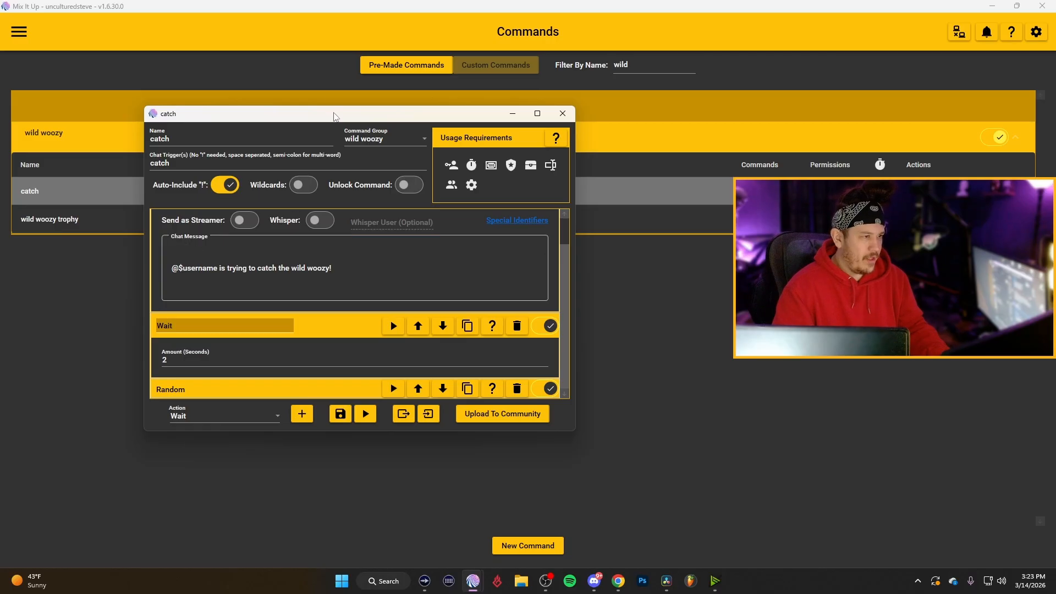
Maximize the catch command editor, choose Random as the action type and expand the existing Random action.
{"action": "double_click", "coordinate": [336, 115]}
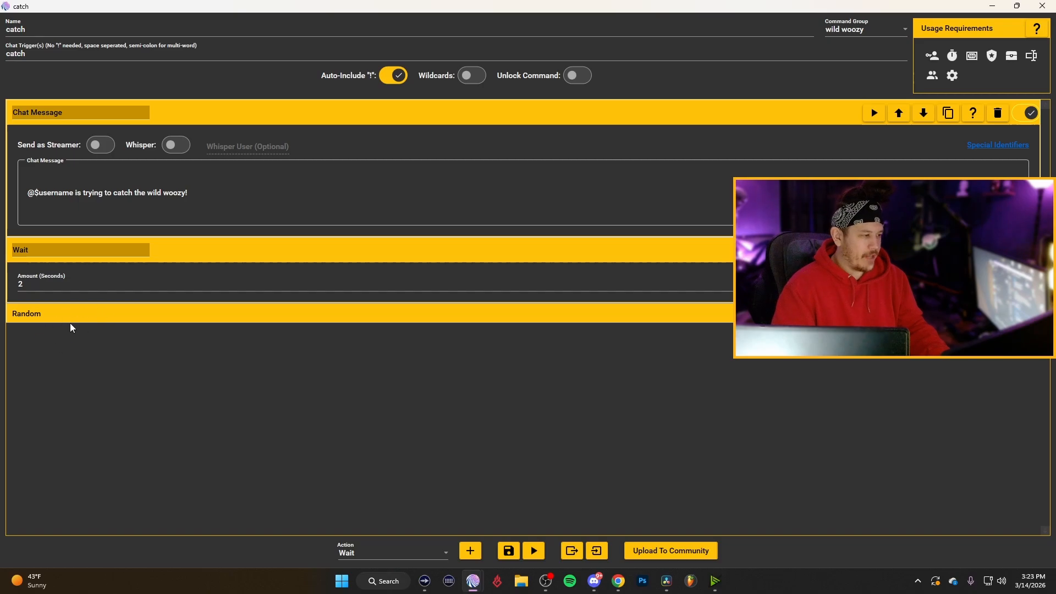
{"action": "left_click", "coordinate": [358, 555]}
{"action": "scroll", "coordinate": [385, 467], "scroll_direction": "up", "scroll_amount": 1}
{"action": "scroll", "coordinate": [392, 413], "scroll_direction": "down", "scroll_amount": 1}
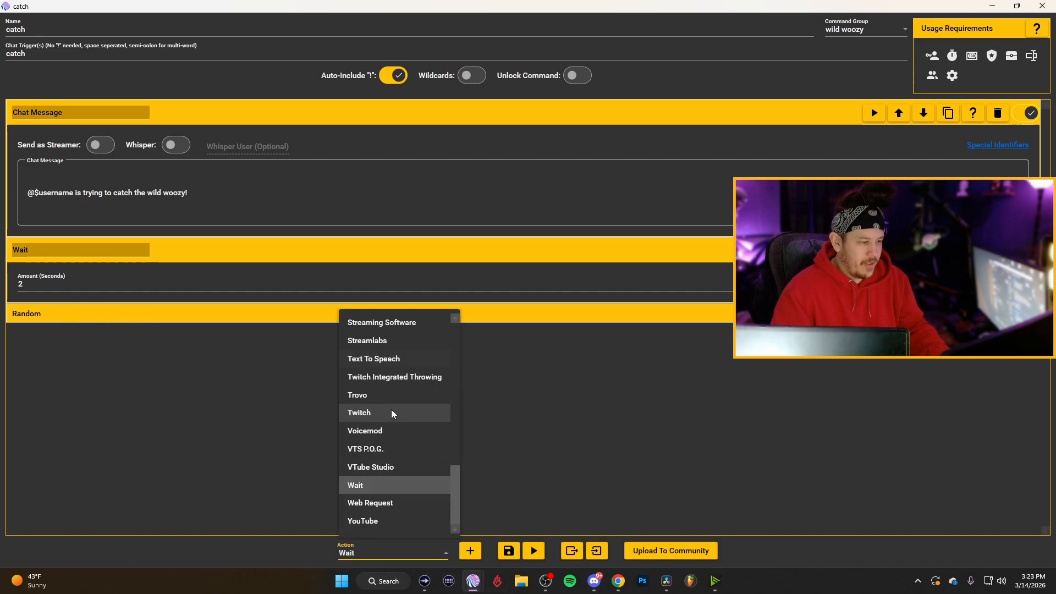
{"action": "scroll", "coordinate": [388, 457], "scroll_direction": "up", "scroll_amount": 2}
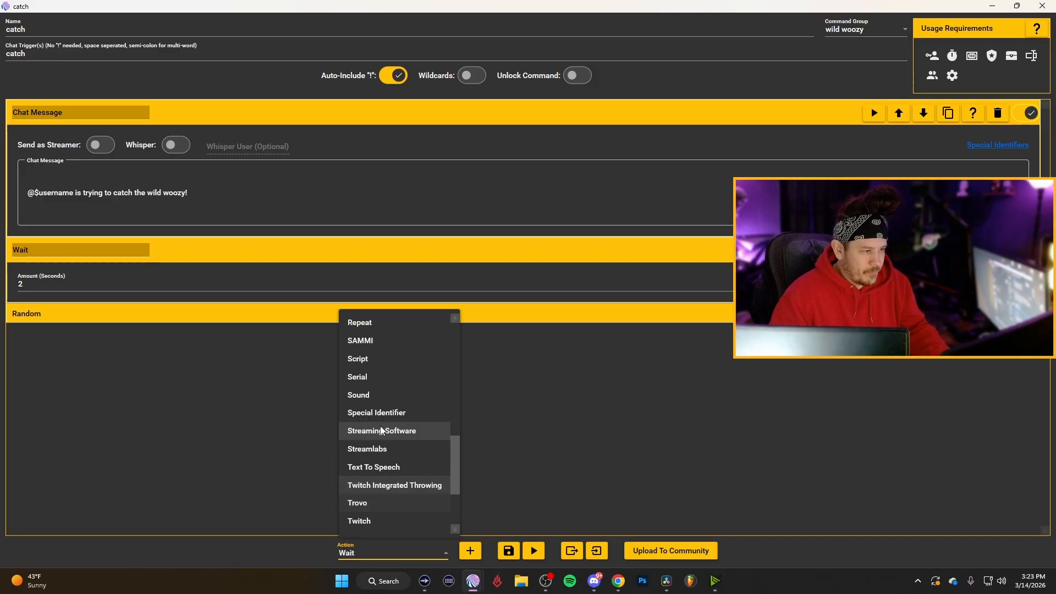
{"action": "scroll", "coordinate": [393, 399], "scroll_direction": "up", "scroll_amount": 1}
{"action": "left_click", "coordinate": [392, 358]}
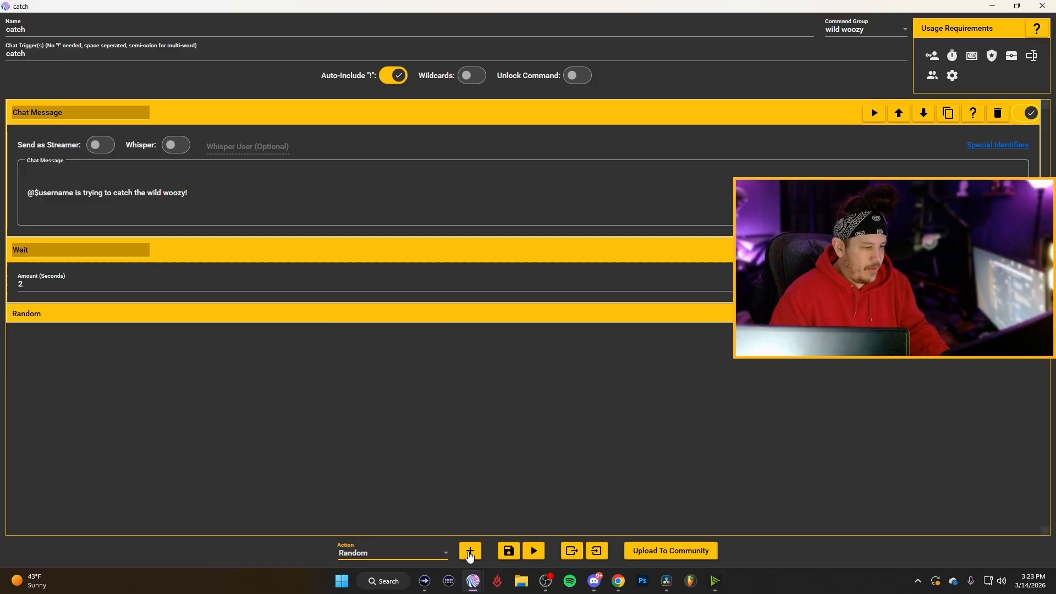
{"action": "scroll", "coordinate": [279, 283], "scroll_direction": "down", "scroll_amount": 2}
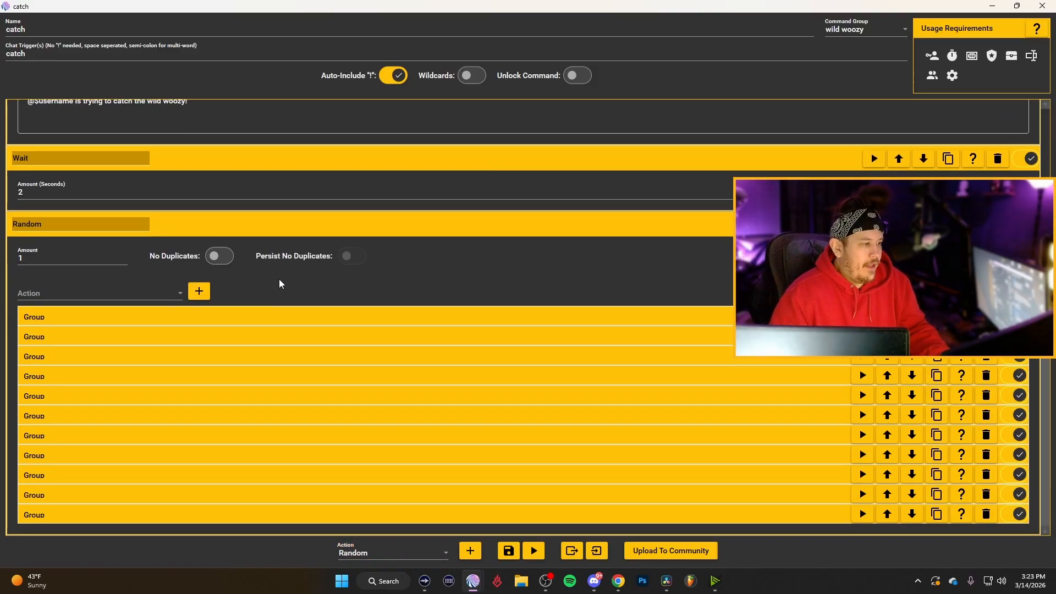
Collapse the command's Wait and Chat Message actions, keeping the Random action expanded and Random as the action type.
{"action": "left_click", "coordinate": [282, 165]}
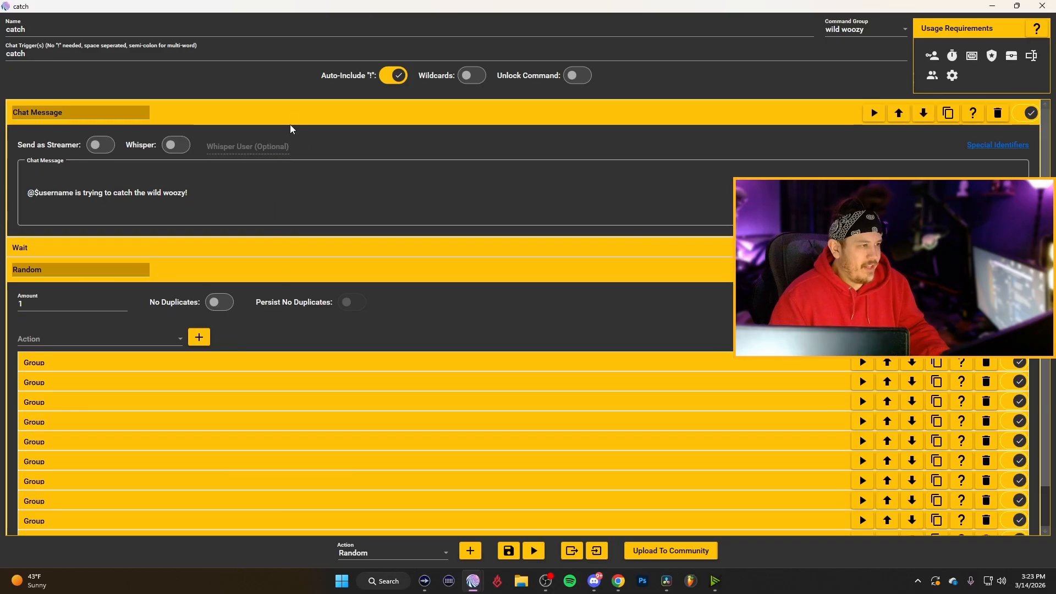
{"action": "left_click", "coordinate": [295, 113]}
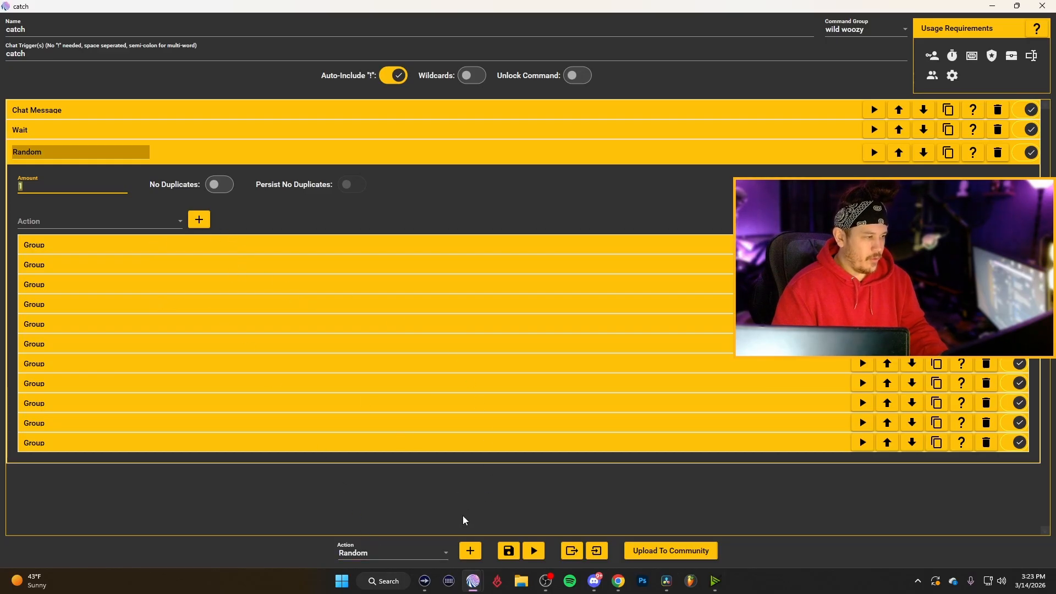
{"action": "left_click", "coordinate": [385, 557]}
{"action": "left_click", "coordinate": [327, 540]}
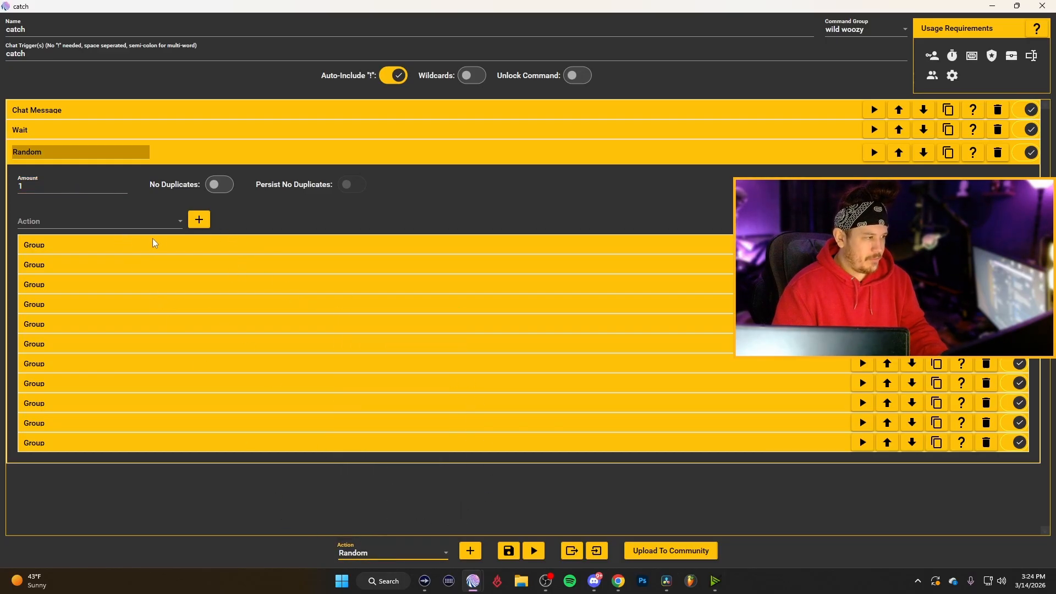
Choose Group as the action type inside the Random action and expand its first existing group.
{"action": "left_click", "coordinate": [62, 227]}
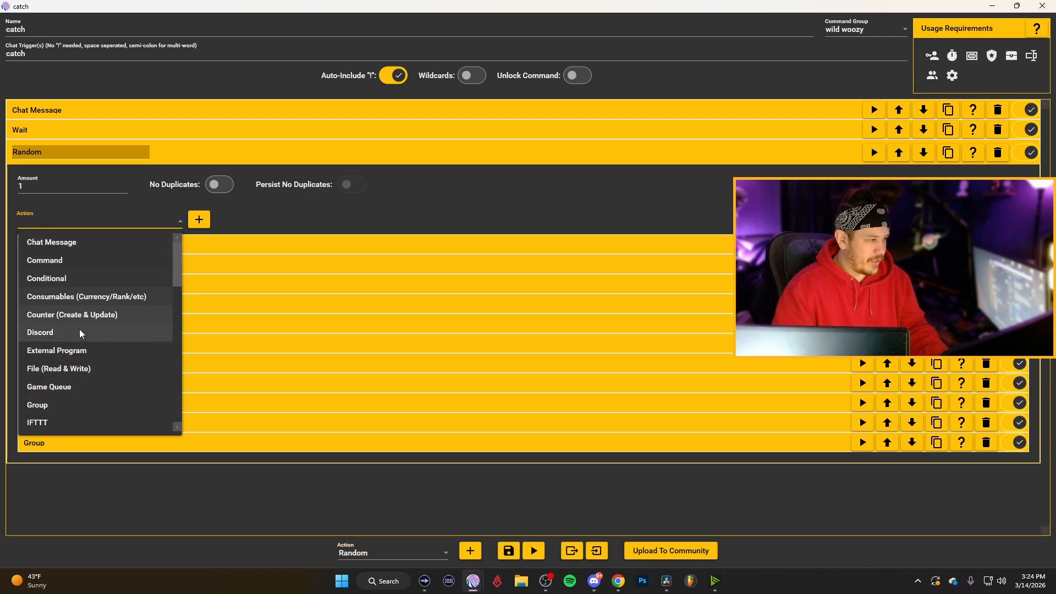
{"action": "left_click", "coordinate": [57, 406]}
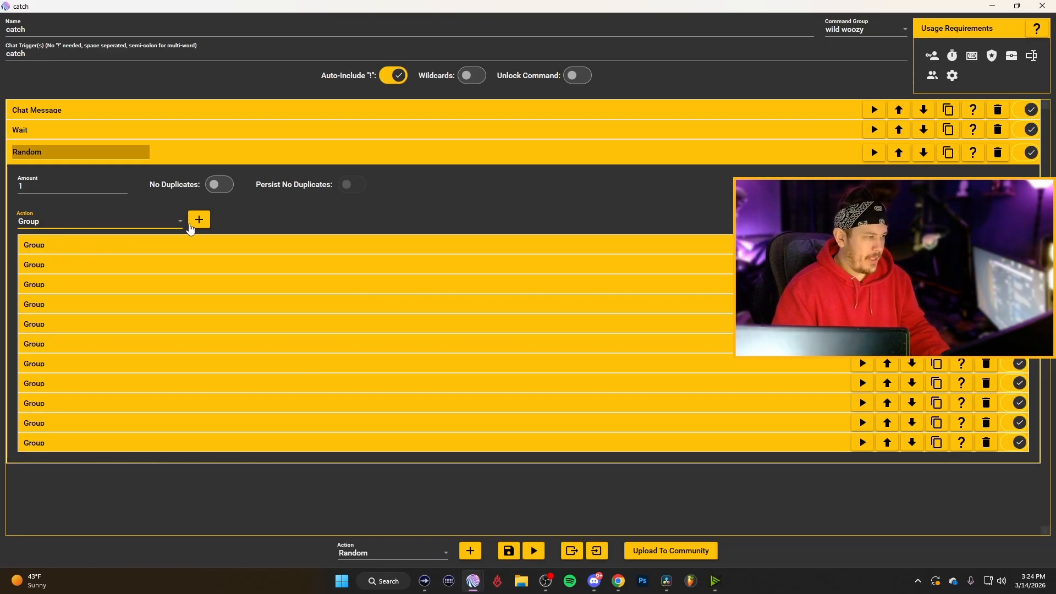
{"action": "left_click", "coordinate": [175, 251]}
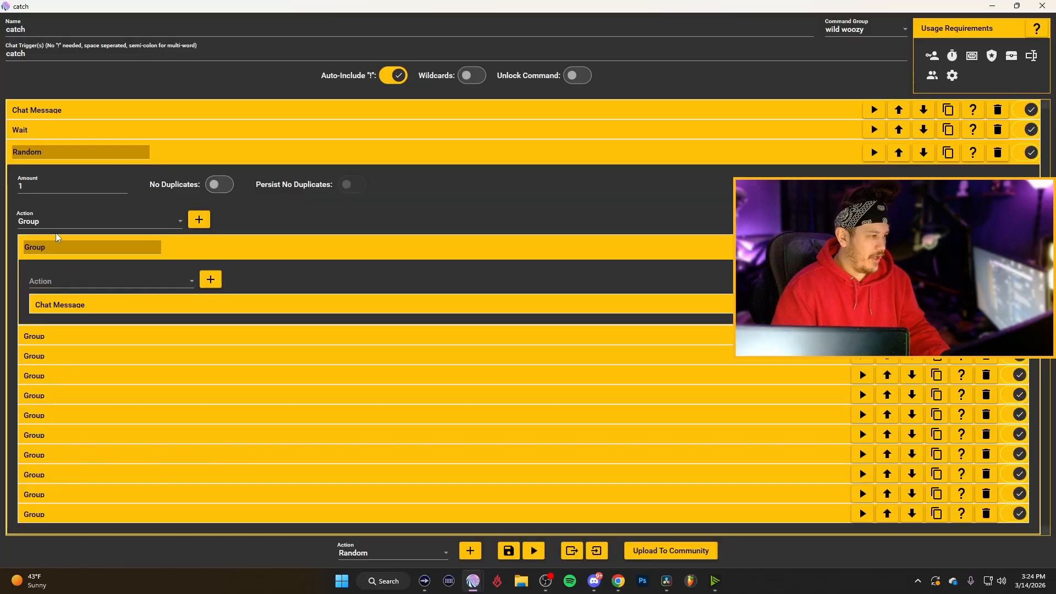
Choose Chat Message as the action type in the first group and expand its existing Chat Message action.
{"action": "left_click", "coordinate": [165, 282]}
{"action": "left_click", "coordinate": [112, 301]}
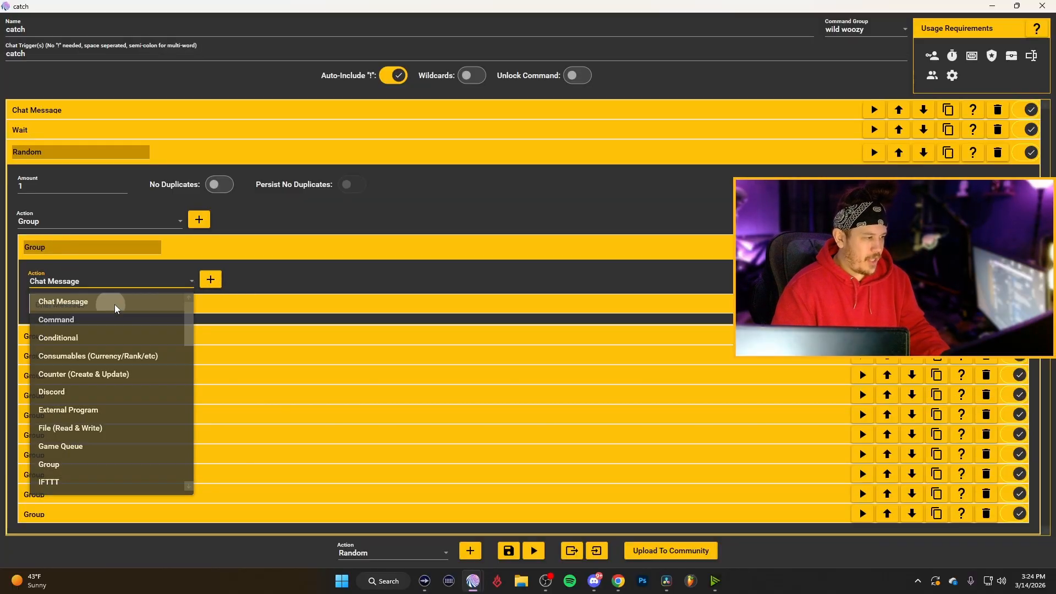
{"action": "left_click", "coordinate": [212, 305]}
{"action": "left_click", "coordinate": [50, 388]}
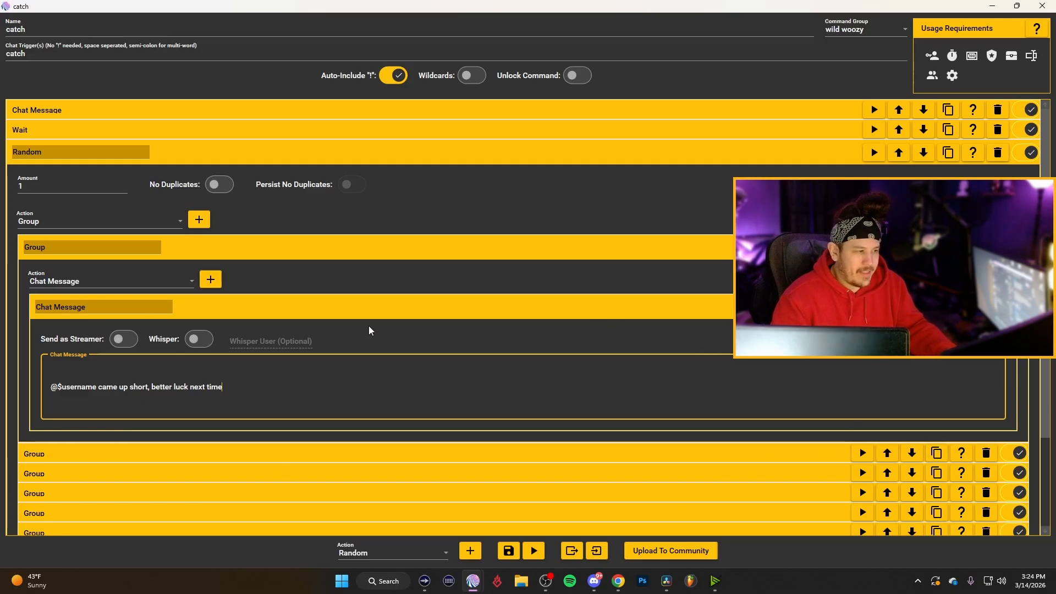
Expand the second, third and fourth groups with their Chat Message actions to review the texts.
{"action": "scroll", "coordinate": [146, 408], "scroll_direction": "down", "scroll_amount": 3}
{"action": "left_click", "coordinate": [92, 369]}
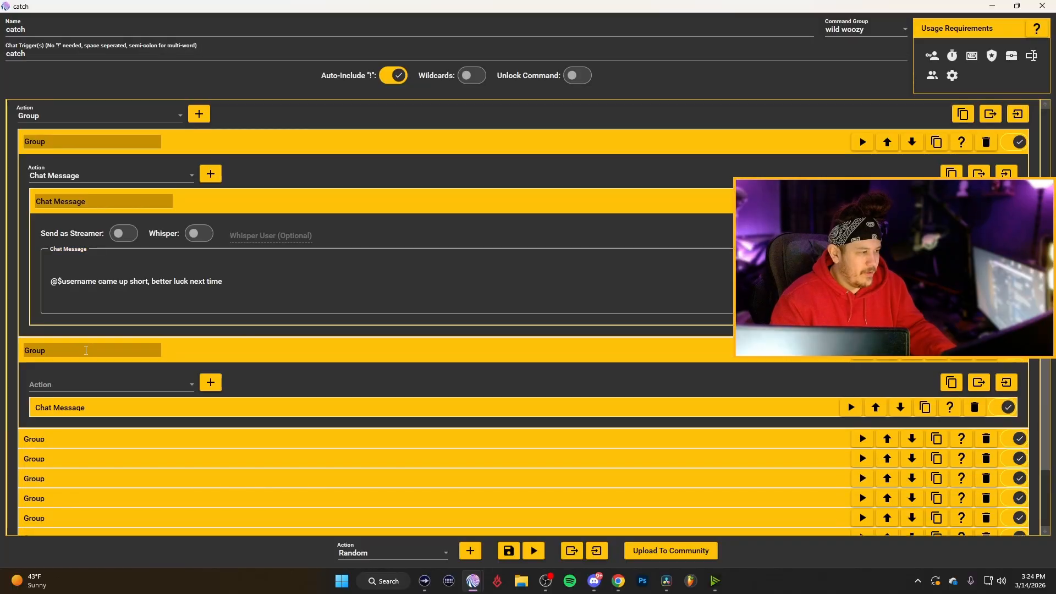
{"action": "scroll", "coordinate": [93, 379], "scroll_direction": "down", "scroll_amount": 6}
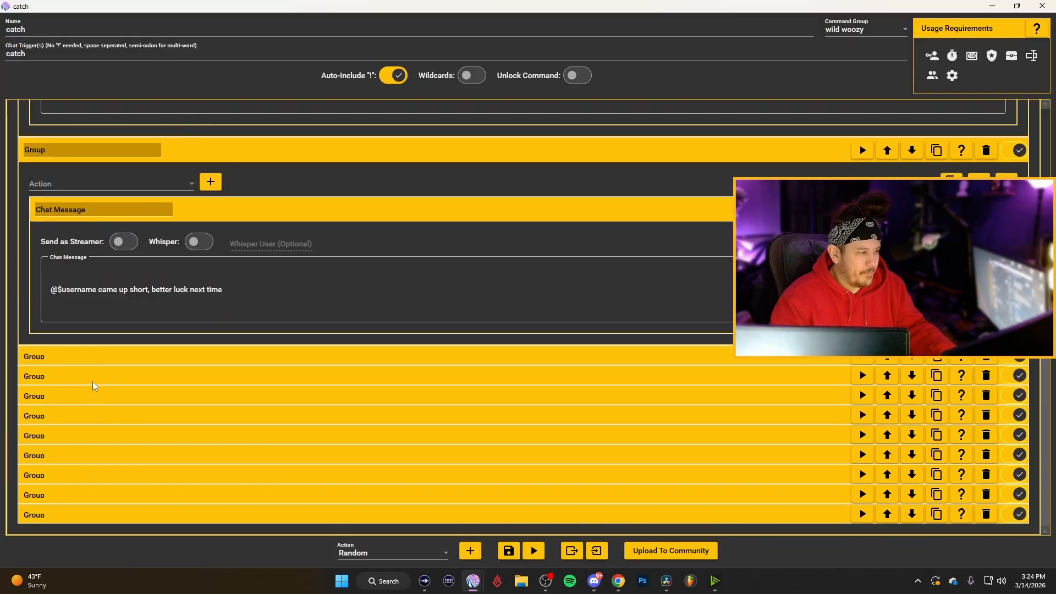
{"action": "left_click", "coordinate": [102, 351]}
{"action": "scroll", "coordinate": [106, 354], "scroll_direction": "down", "scroll_amount": 2}
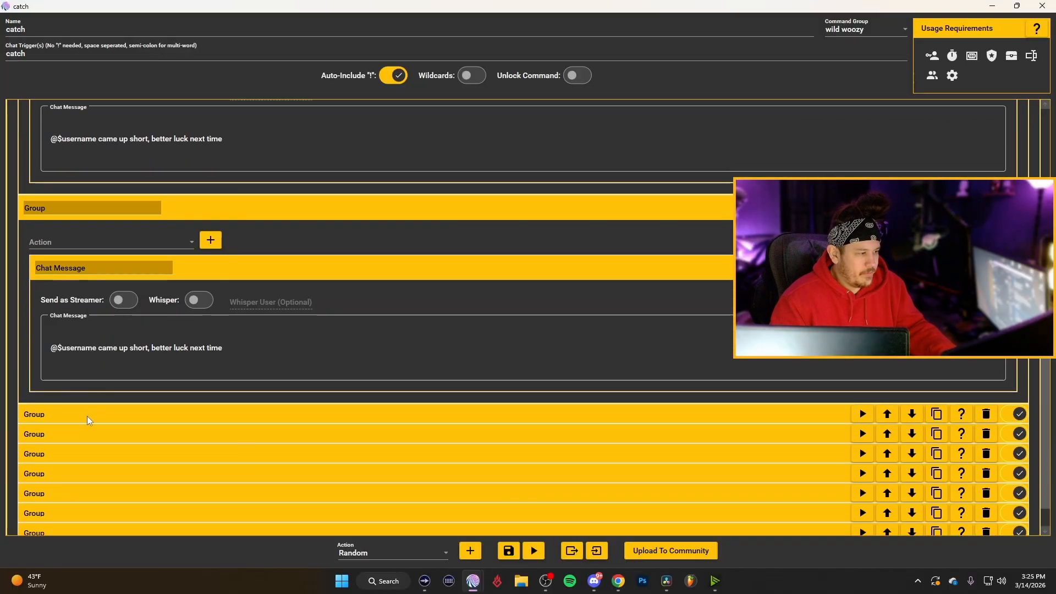
{"action": "left_click", "coordinate": [87, 416]}
{"action": "scroll", "coordinate": [99, 408], "scroll_direction": "down", "scroll_amount": 3}
{"action": "left_click", "coordinate": [117, 364]}
Expand the fifth and sixth groups of the Random action and review their Chat Message texts.
{"action": "scroll", "coordinate": [118, 362], "scroll_direction": "down", "scroll_amount": 3}
{"action": "left_click", "coordinate": [96, 393]}
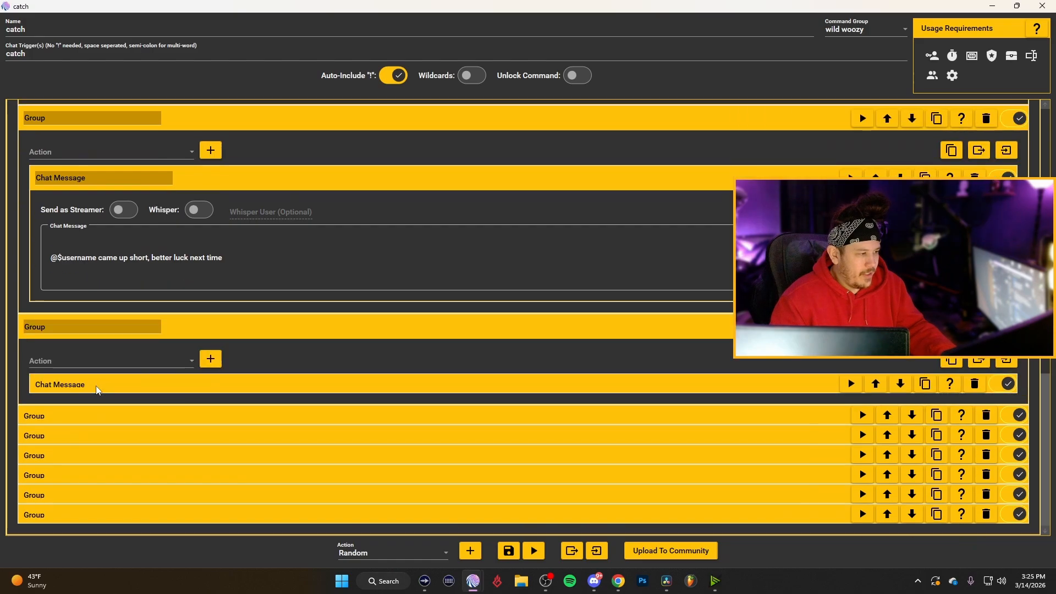
{"action": "left_click", "coordinate": [97, 376]}
{"action": "scroll", "coordinate": [93, 385], "scroll_direction": "down", "scroll_amount": 3}
{"action": "left_click", "coordinate": [84, 416]}
{"action": "scroll", "coordinate": [85, 416], "scroll_direction": "down", "scroll_amount": 2}
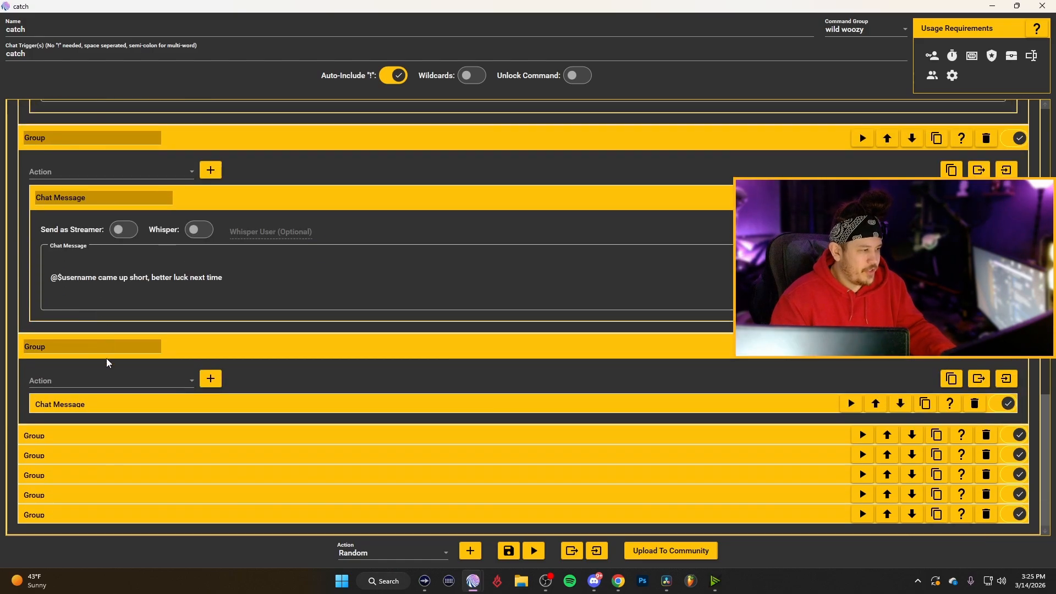
{"action": "left_click", "coordinate": [122, 407]}
Expand the seventh and eighth groups of the Random action and review their Chat Message texts.
{"action": "scroll", "coordinate": [121, 405], "scroll_direction": "down", "scroll_amount": 3}
{"action": "left_click", "coordinate": [124, 435]}
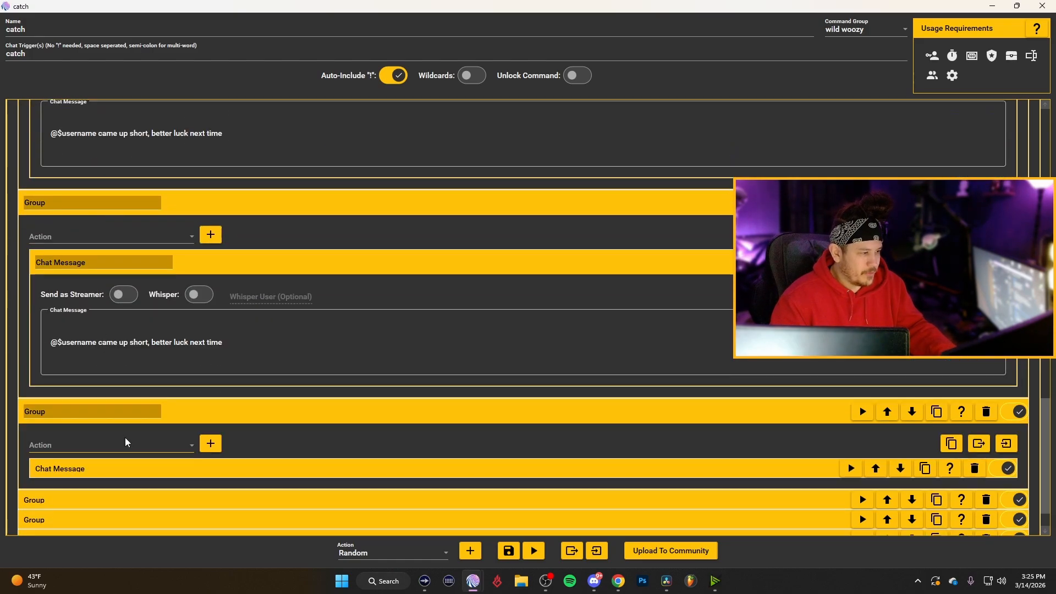
{"action": "scroll", "coordinate": [122, 342], "scroll_direction": "down", "scroll_amount": 1}
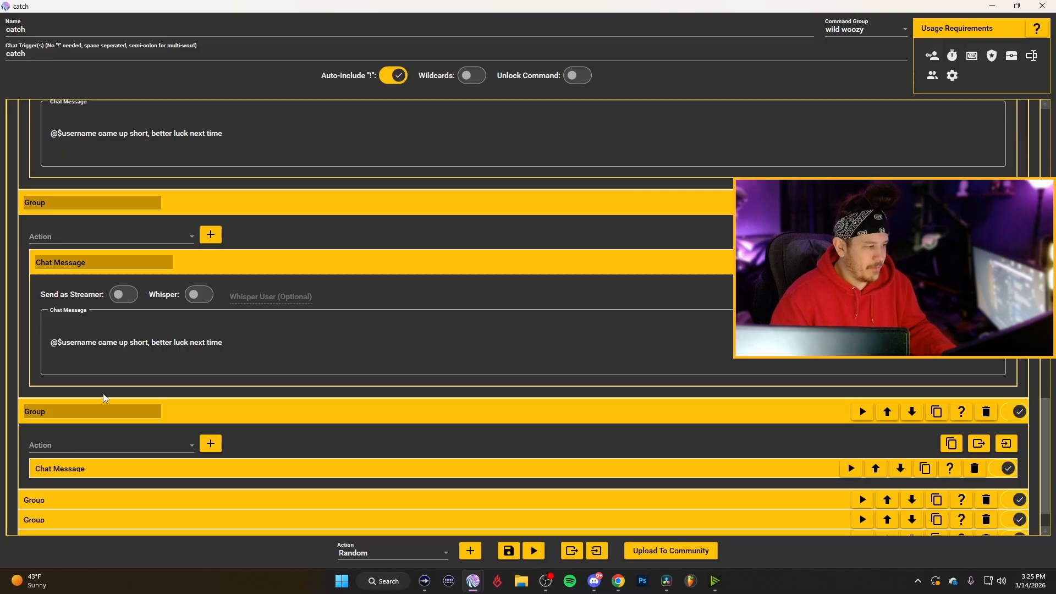
{"action": "left_click", "coordinate": [122, 474]}
{"action": "scroll", "coordinate": [121, 473], "scroll_direction": "down", "scroll_amount": 3}
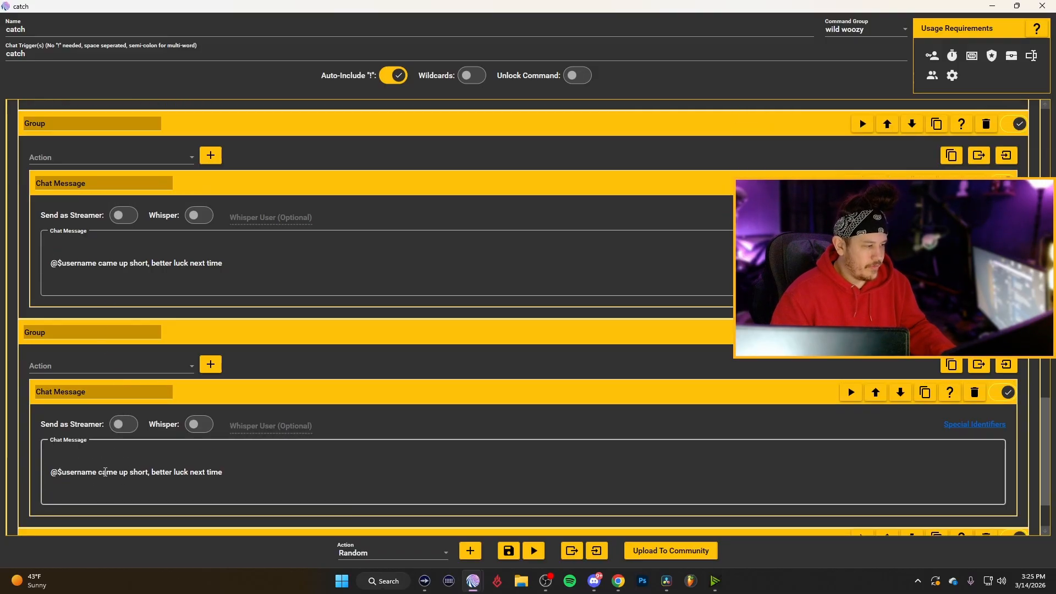
{"action": "scroll", "coordinate": [105, 473], "scroll_direction": "down", "scroll_amount": 3}
{"action": "left_click", "coordinate": [84, 456]}
{"action": "scroll", "coordinate": [81, 443], "scroll_direction": "down", "scroll_amount": 3}
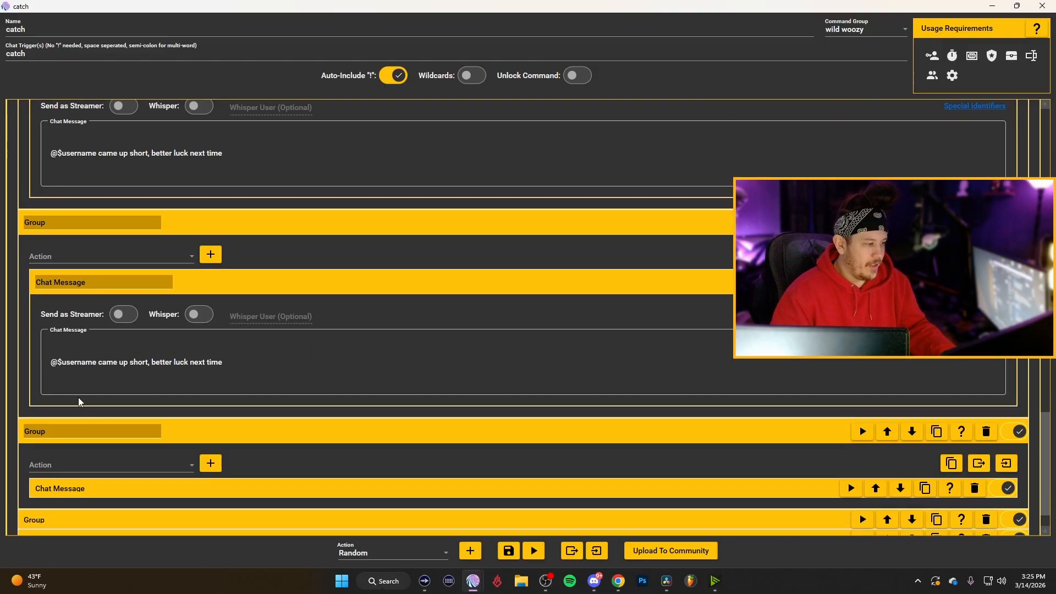
{"action": "left_click", "coordinate": [81, 443]}
Expand the ninth group and its first Chat Message action to review the fighting message.
{"action": "scroll", "coordinate": [81, 457], "scroll_direction": "down", "scroll_amount": 3}
{"action": "left_click", "coordinate": [82, 476]}
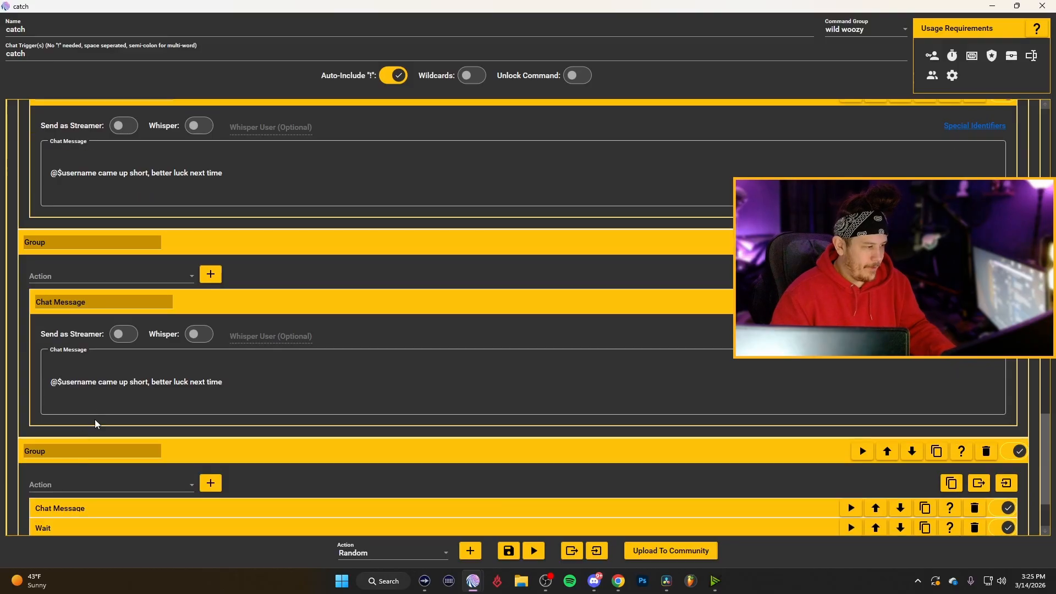
{"action": "scroll", "coordinate": [94, 424], "scroll_direction": "down", "scroll_amount": 3}
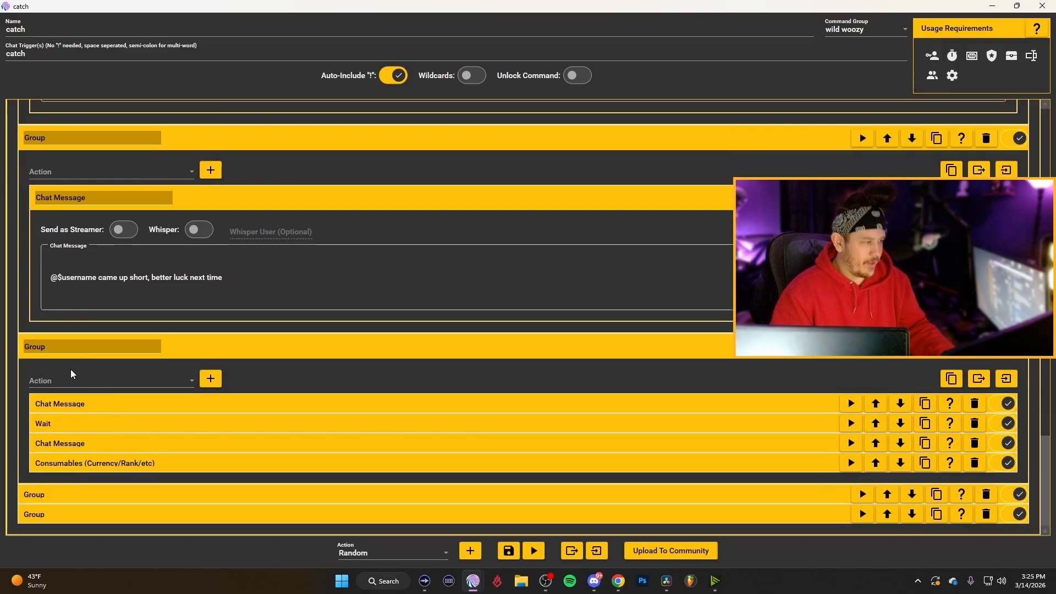
{"action": "left_click", "coordinate": [88, 404]}
{"action": "scroll", "coordinate": [91, 405], "scroll_direction": "down", "scroll_amount": 1}
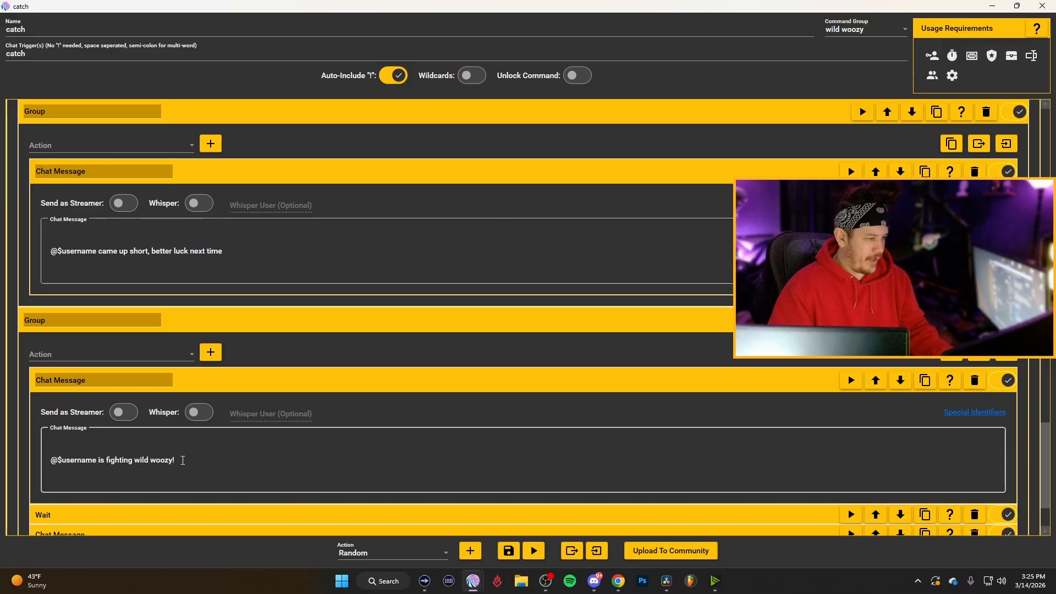
{"action": "scroll", "coordinate": [179, 460], "scroll_direction": "down", "scroll_amount": 3}
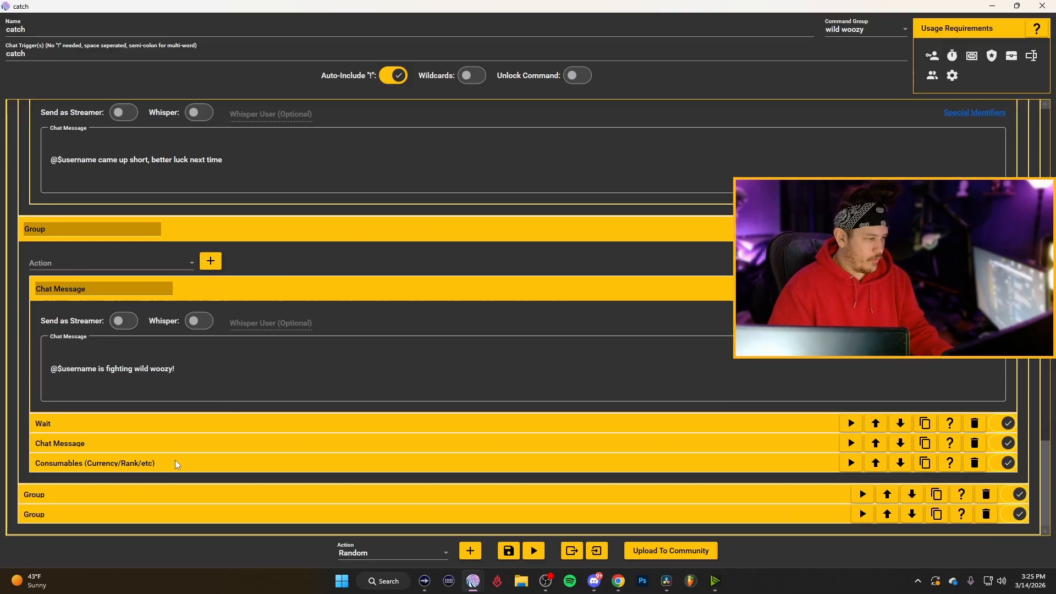
Choose Wait as the action type in the ninth group and expand its existing Wait action.
{"action": "left_click", "coordinate": [87, 262]}
{"action": "scroll", "coordinate": [66, 440], "scroll_direction": "down", "scroll_amount": 5}
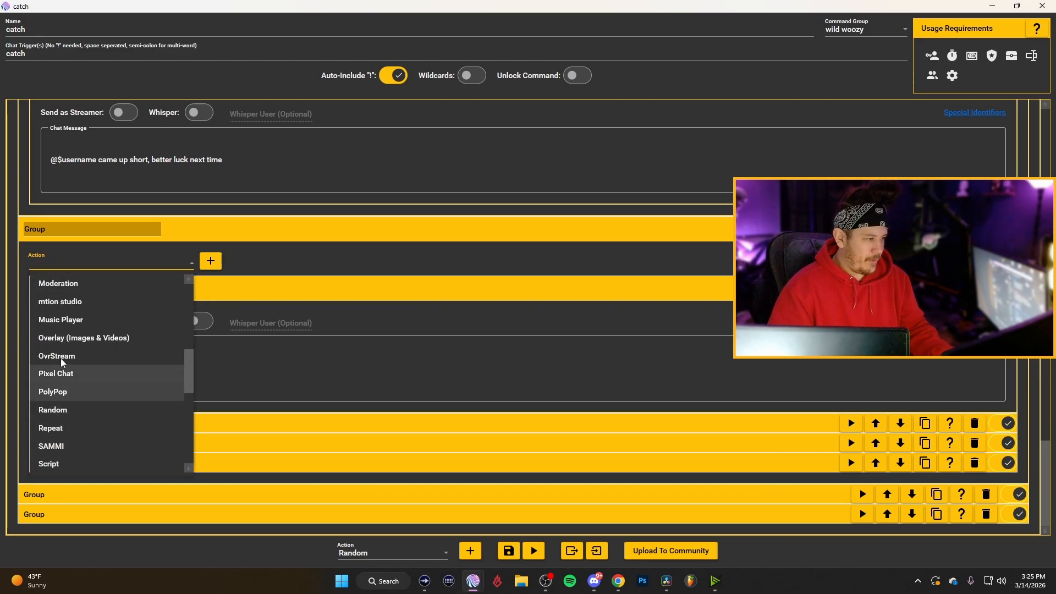
{"action": "scroll", "coordinate": [61, 358], "scroll_direction": "down", "scroll_amount": 5}
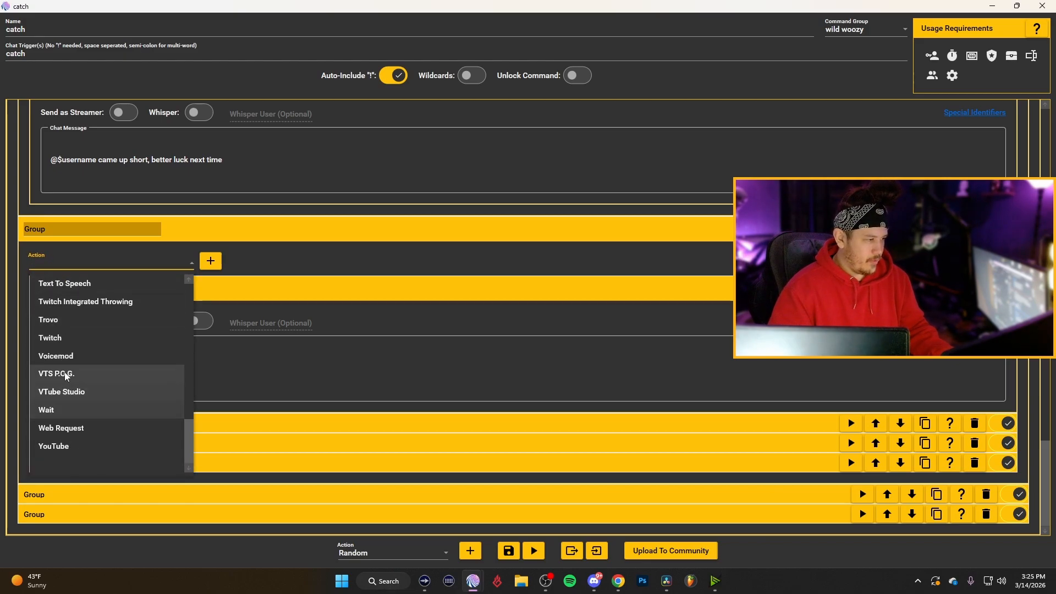
{"action": "left_click", "coordinate": [61, 411]}
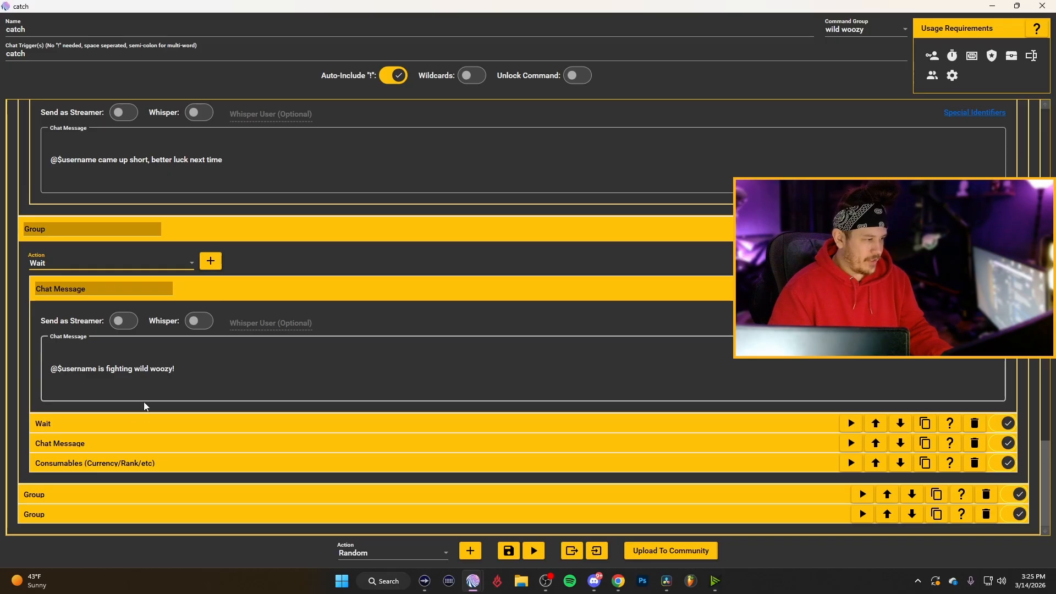
{"action": "left_click", "coordinate": [61, 423]}
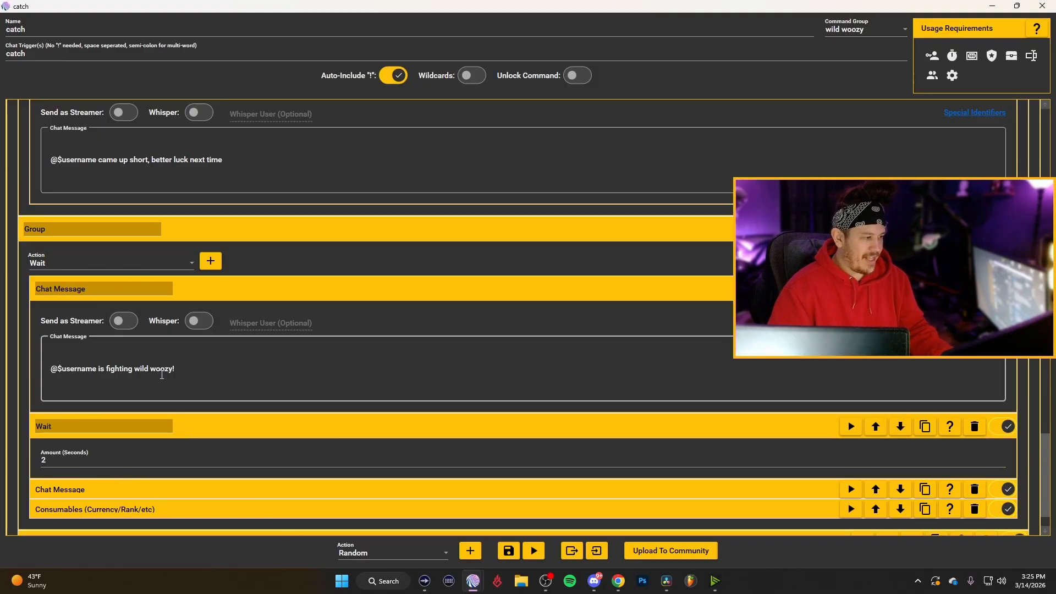
Choose Chat Message as the action type in the ninth group and expand its second Chat Message action.
{"action": "left_click", "coordinate": [60, 265]}
{"action": "scroll", "coordinate": [66, 283], "scroll_direction": "up", "scroll_amount": 10}
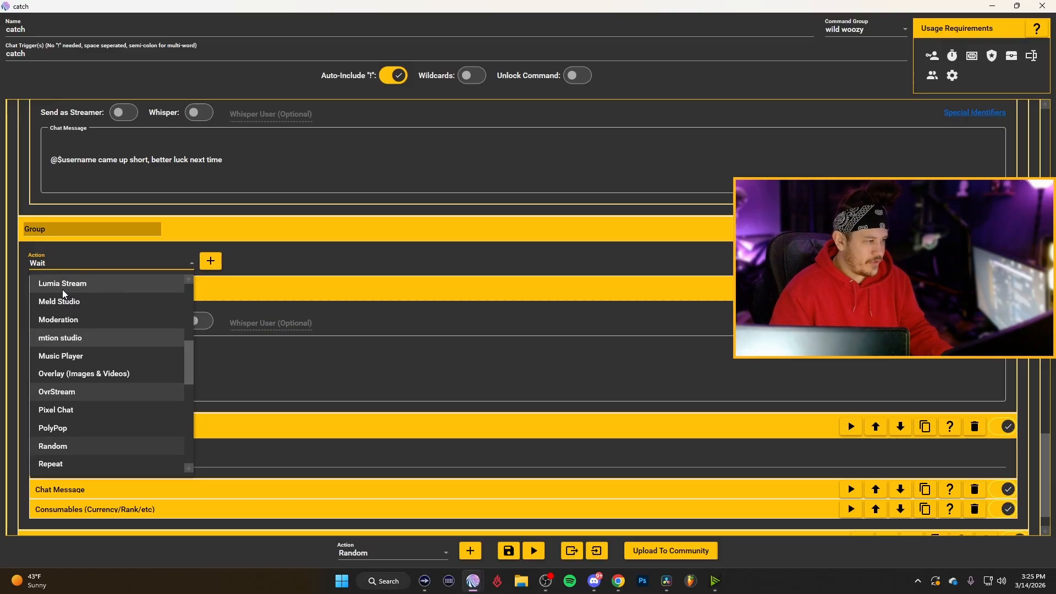
{"action": "left_click", "coordinate": [69, 287]}
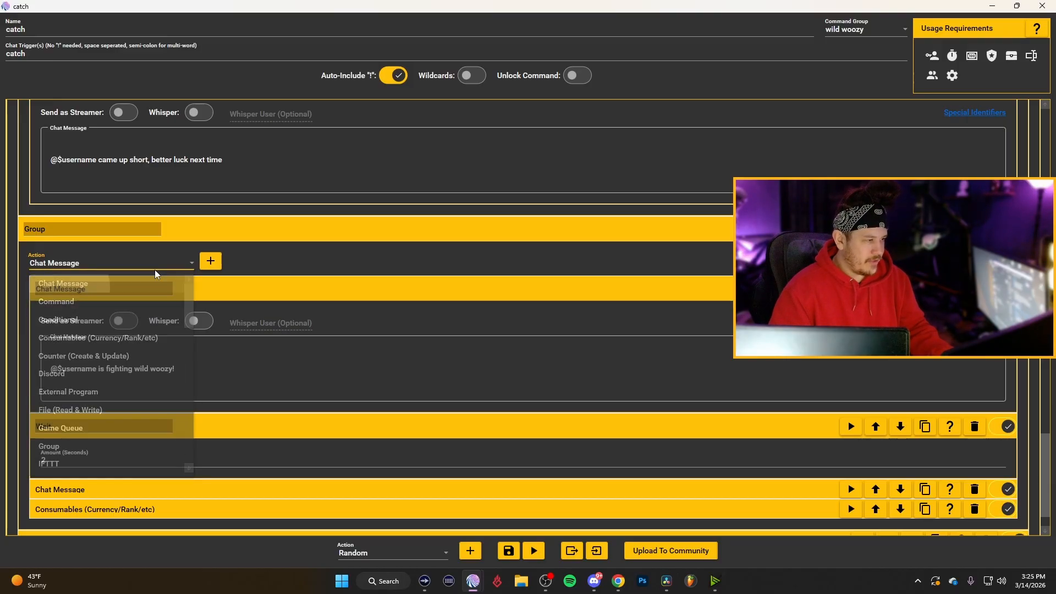
{"action": "left_click", "coordinate": [126, 490]}
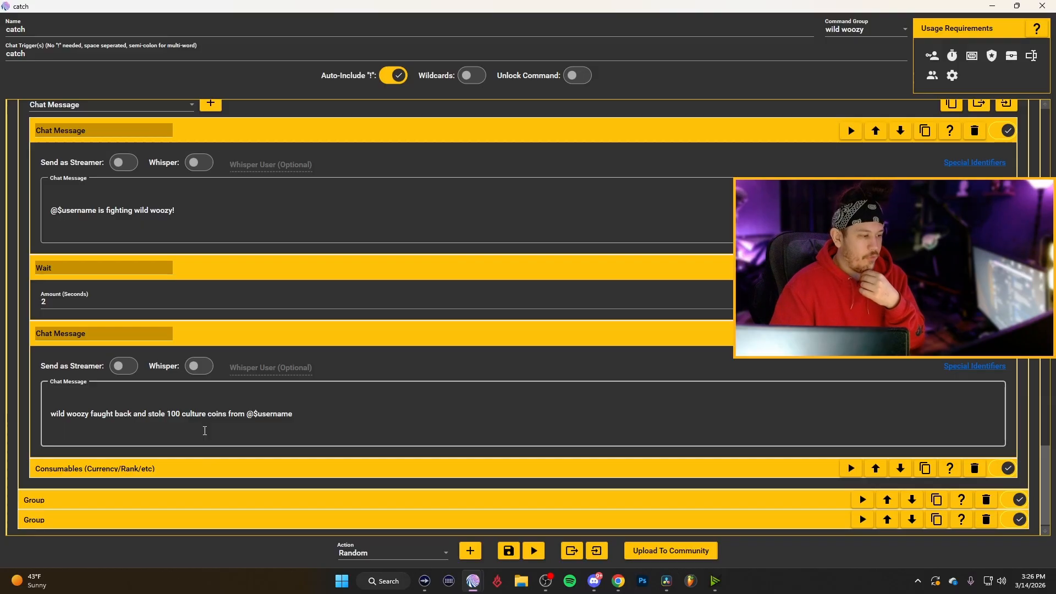
Choose Consumables (Currency/Rank/etc) as the action type in the ninth group and expand its existing Consumables action.
{"action": "scroll", "coordinate": [165, 330], "scroll_direction": "up", "scroll_amount": 2}
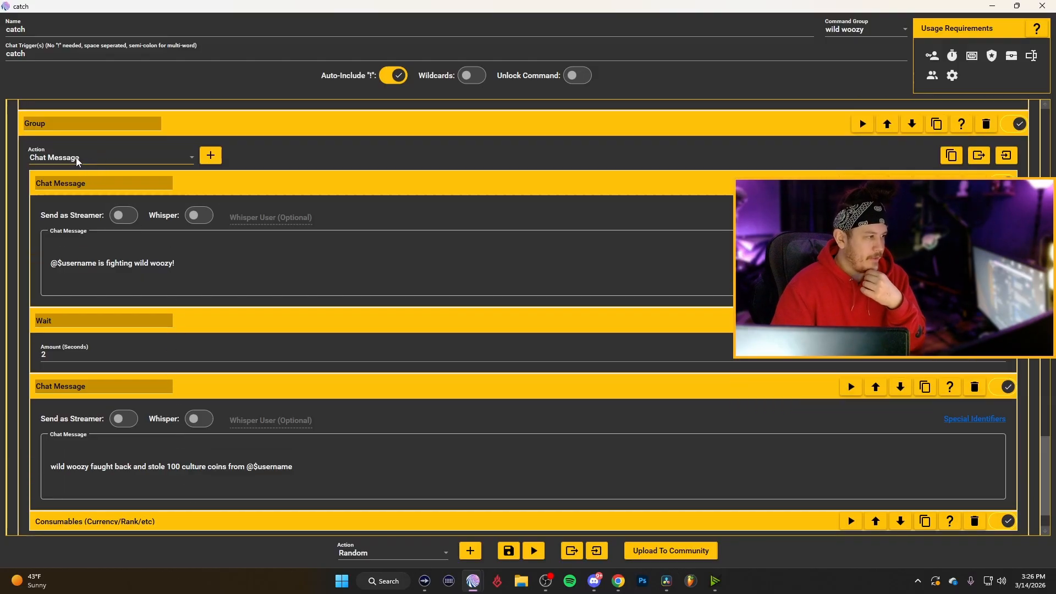
{"action": "left_click", "coordinate": [79, 159]}
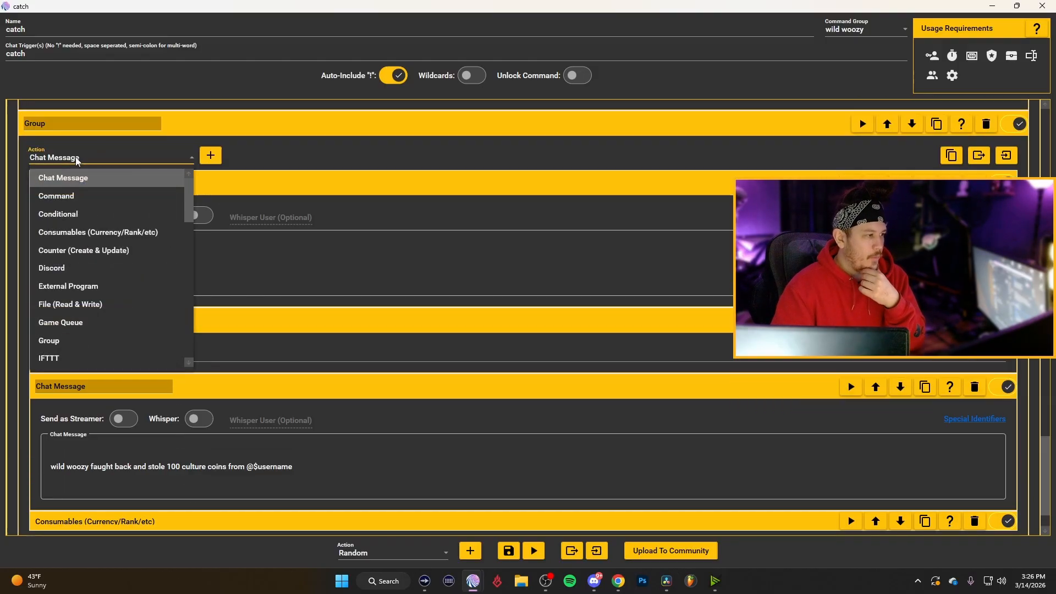
{"action": "left_click", "coordinate": [77, 234]}
{"action": "scroll", "coordinate": [118, 424], "scroll_direction": "down", "scroll_amount": 2}
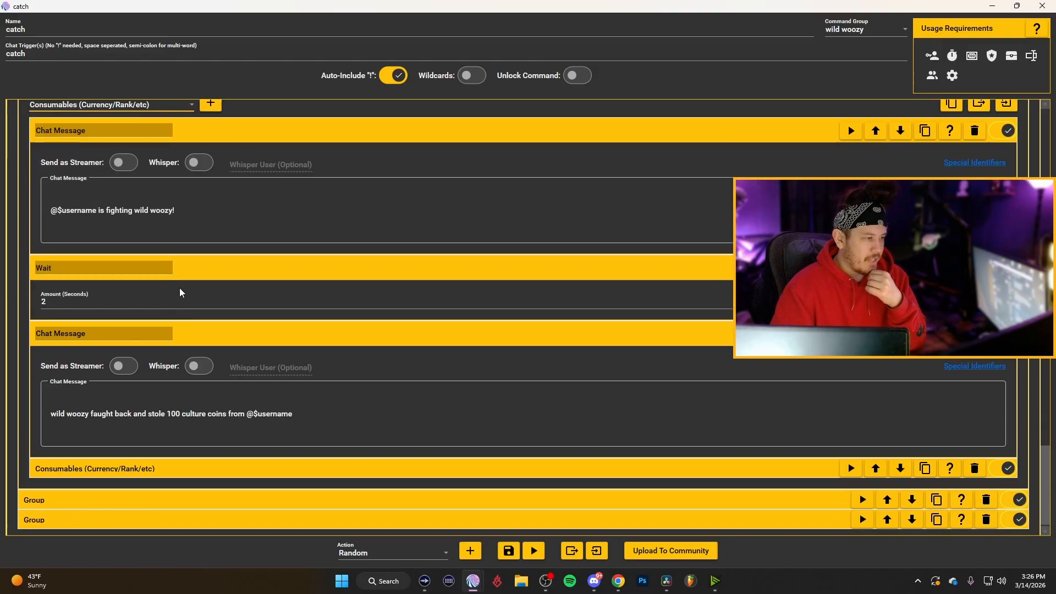
{"action": "left_click", "coordinate": [94, 463]}
{"action": "scroll", "coordinate": [83, 412], "scroll_direction": "down", "scroll_amount": 1}
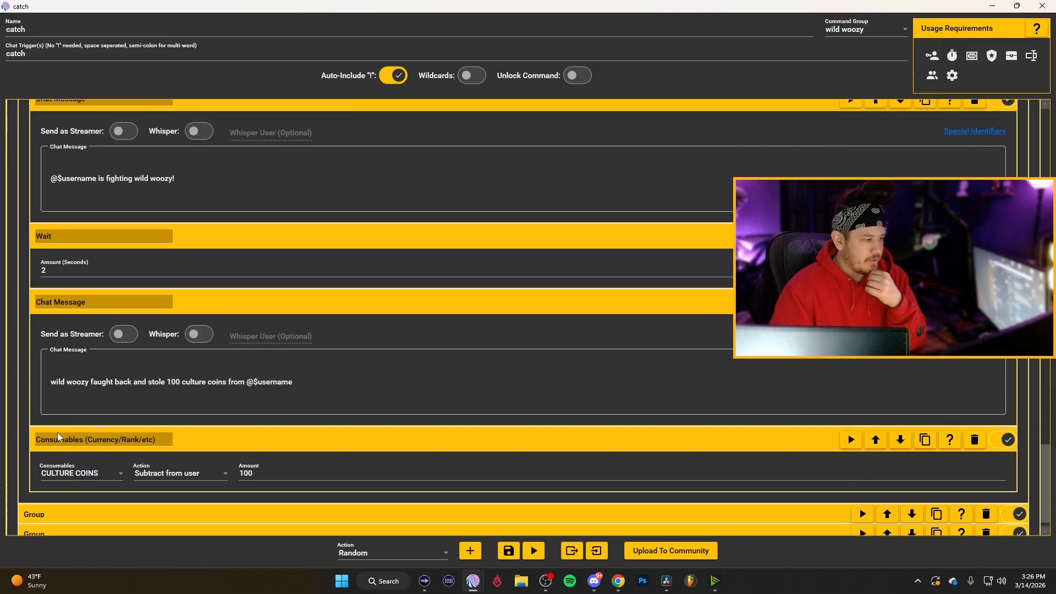
Choose CULTURE COINS and Subtract from user in the ninth group's Consumables action and select its amount.
{"action": "left_click", "coordinate": [71, 476]}
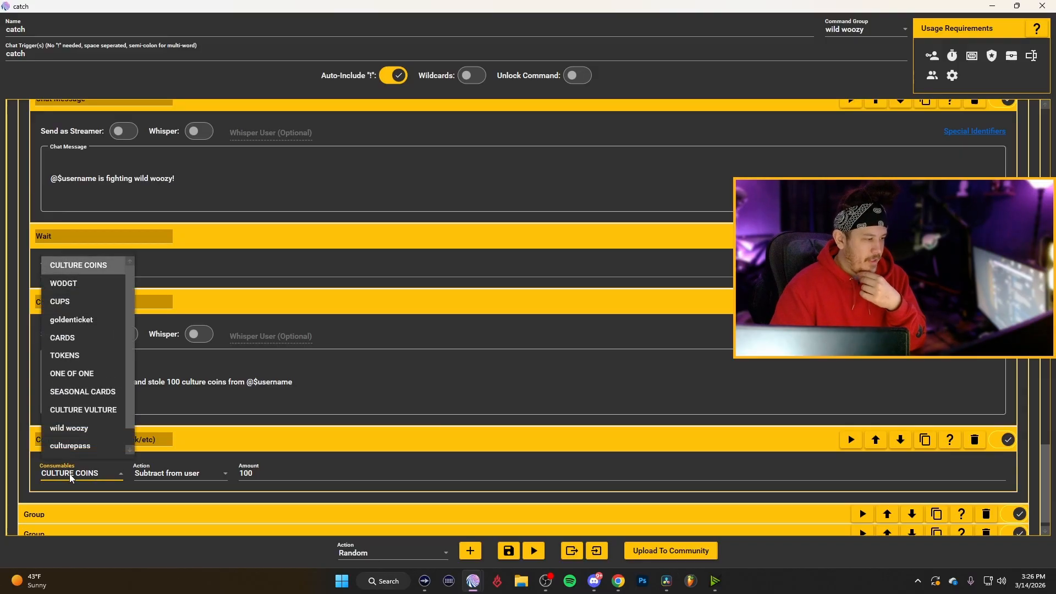
{"action": "left_click", "coordinate": [78, 266]}
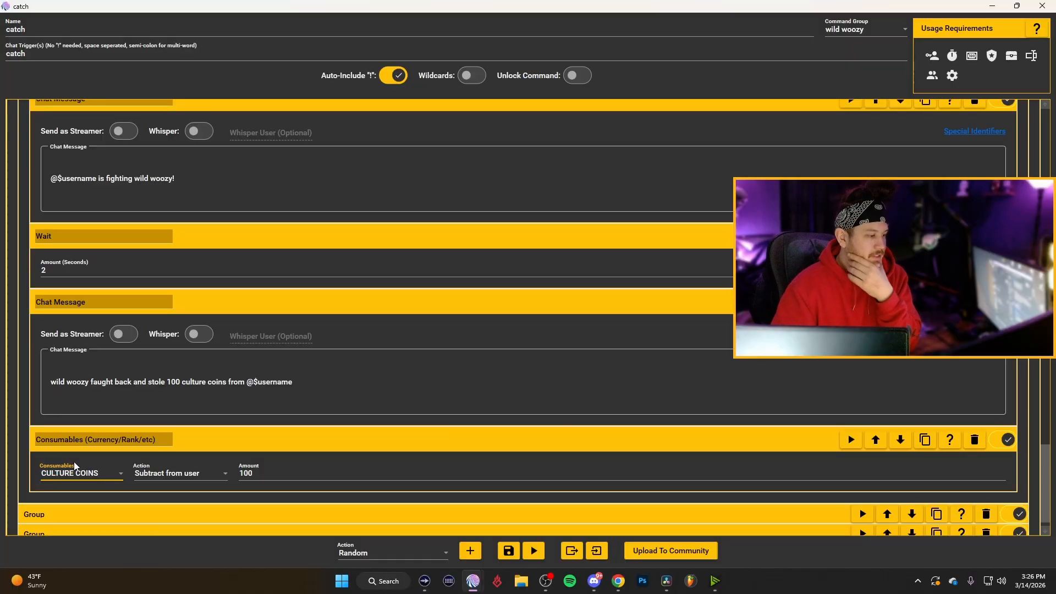
{"action": "left_click", "coordinate": [196, 479]}
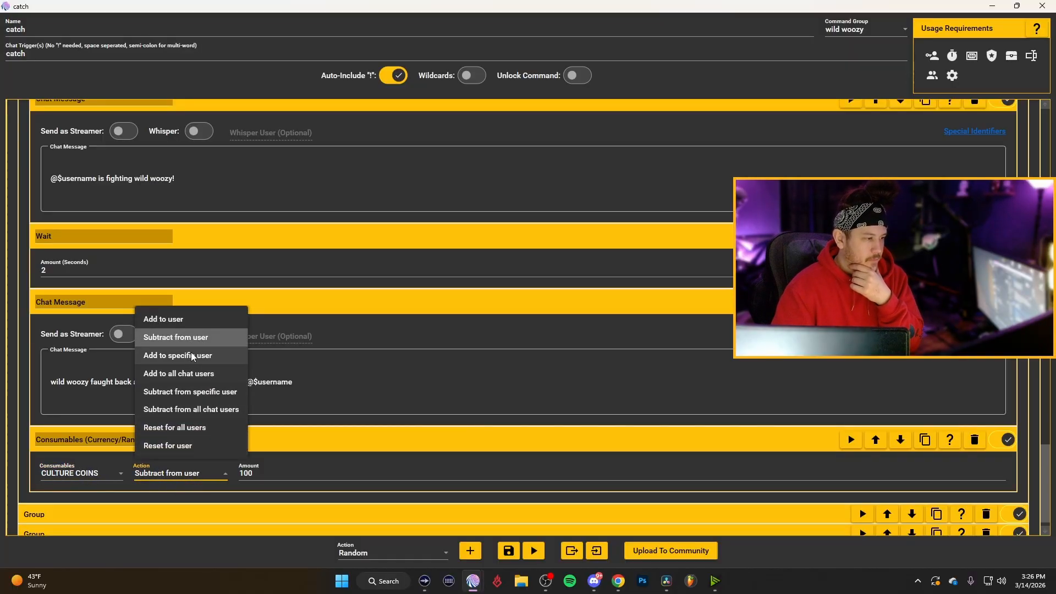
{"action": "left_click", "coordinate": [192, 337]}
{"action": "double_click", "coordinate": [254, 474]}
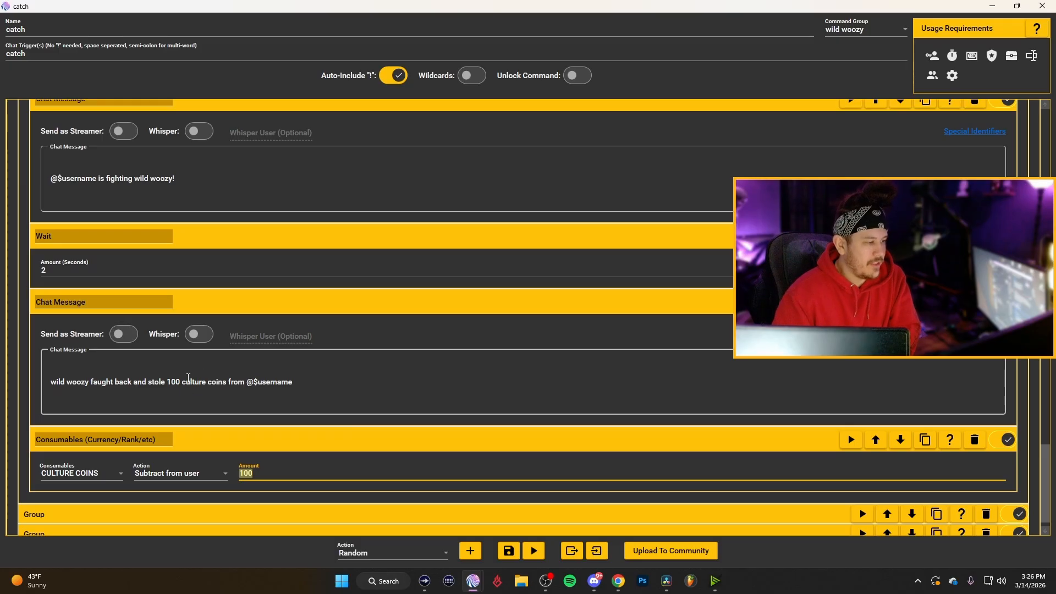
{"action": "scroll", "coordinate": [188, 377], "scroll_direction": "down", "scroll_amount": 1}
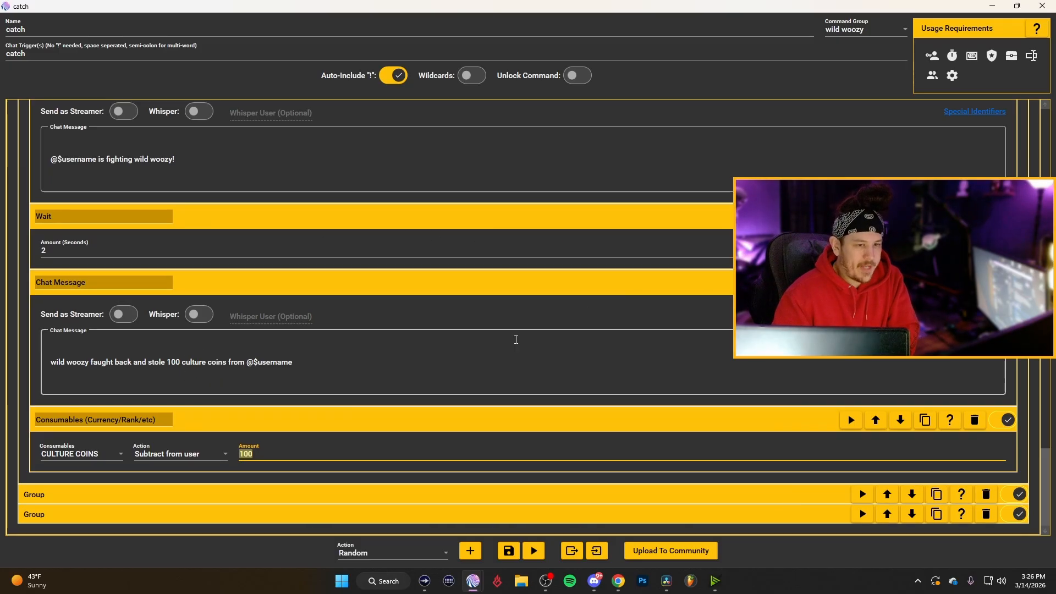
Collapse all expanded groups inside the Random action, from the ninth back up to the first.
{"action": "scroll", "coordinate": [308, 248], "scroll_direction": "up", "scroll_amount": 3}
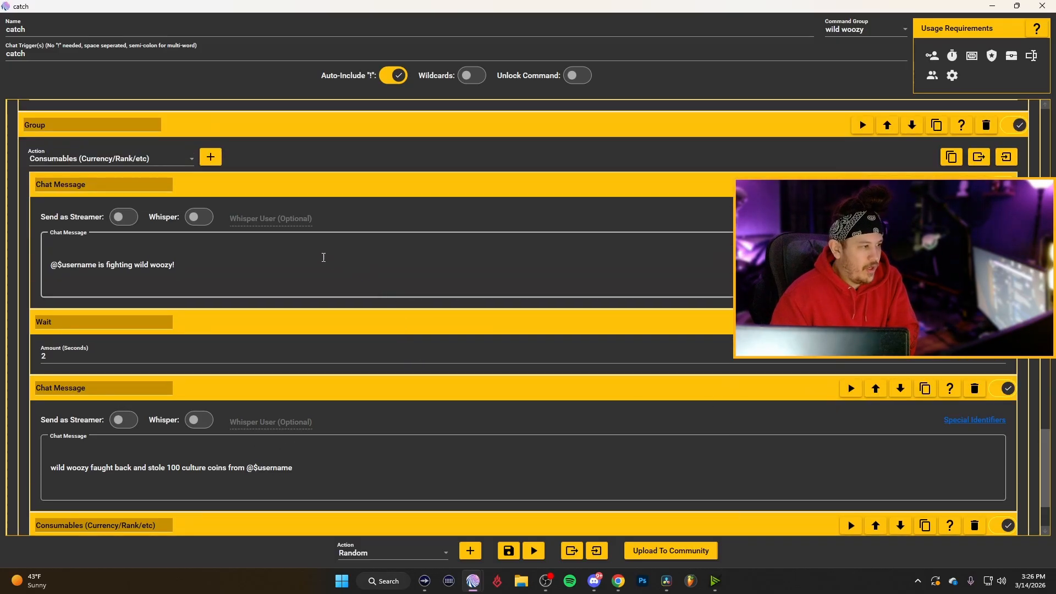
{"action": "scroll", "coordinate": [223, 185], "scroll_direction": "up", "scroll_amount": 1}
{"action": "left_click", "coordinate": [325, 176]}
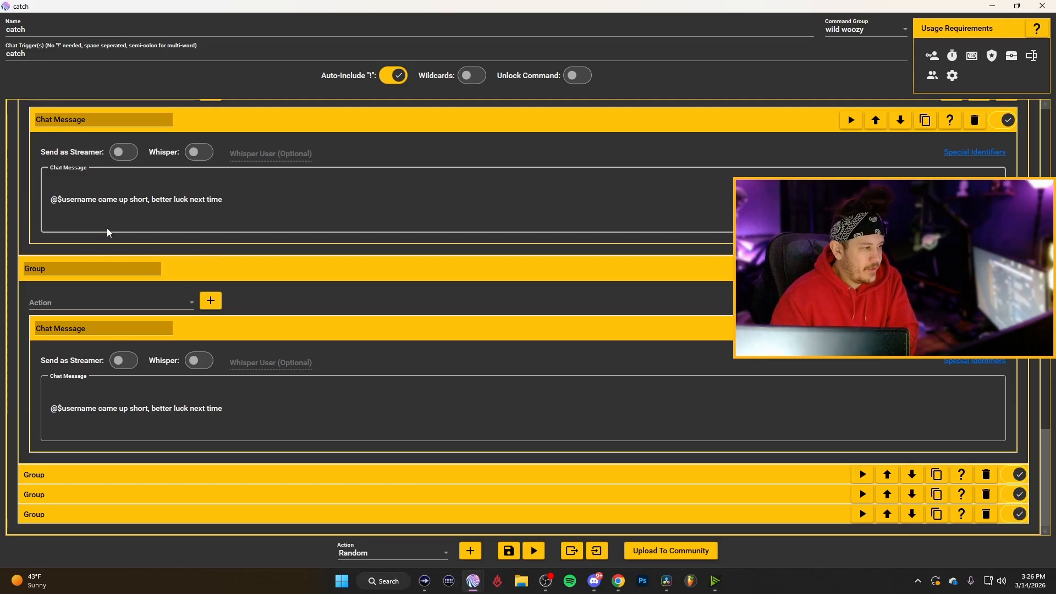
{"action": "scroll", "coordinate": [307, 278], "scroll_direction": "down", "scroll_amount": 1}
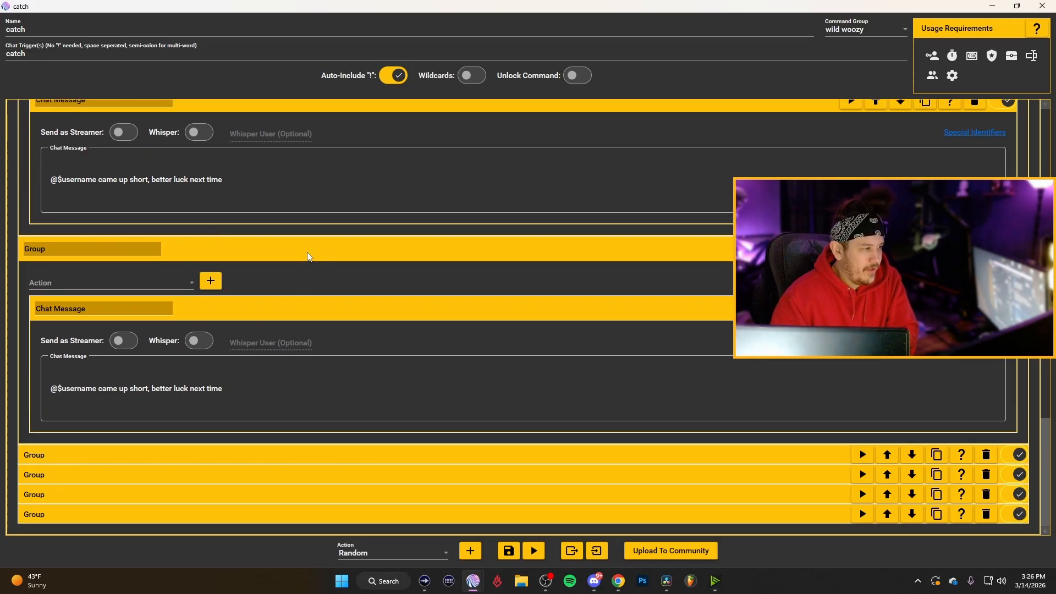
{"action": "scroll", "coordinate": [307, 253], "scroll_direction": "down", "scroll_amount": 4}
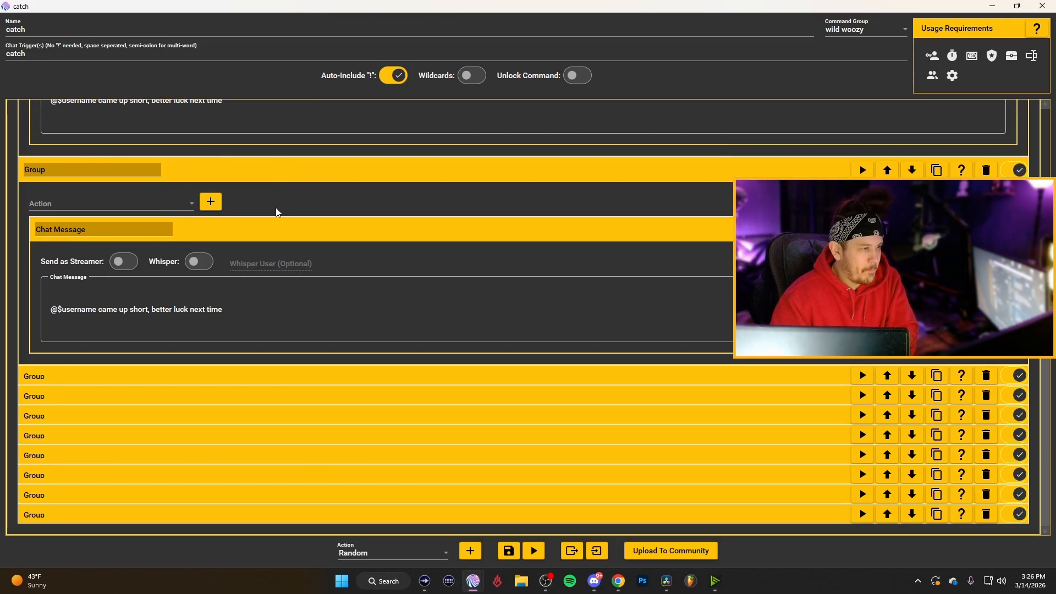
{"action": "scroll", "coordinate": [277, 211], "scroll_direction": "up", "scroll_amount": 5}
{"action": "scroll", "coordinate": [295, 263], "scroll_direction": "down", "scroll_amount": 6}
{"action": "scroll", "coordinate": [302, 197], "scroll_direction": "up", "scroll_amount": 5}
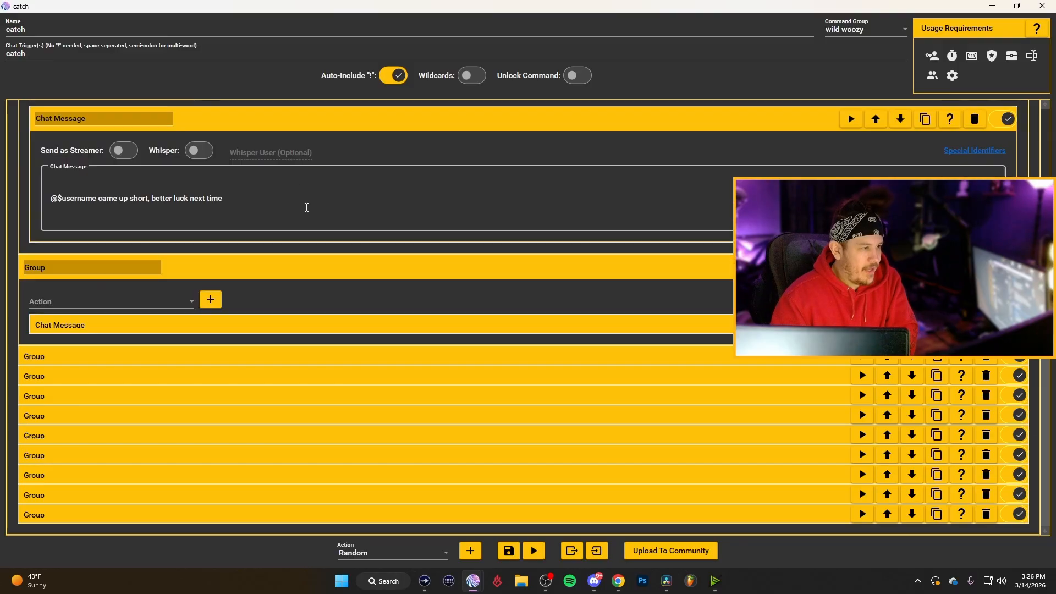
{"action": "left_click", "coordinate": [303, 258]}
{"action": "left_click", "coordinate": [317, 186]}
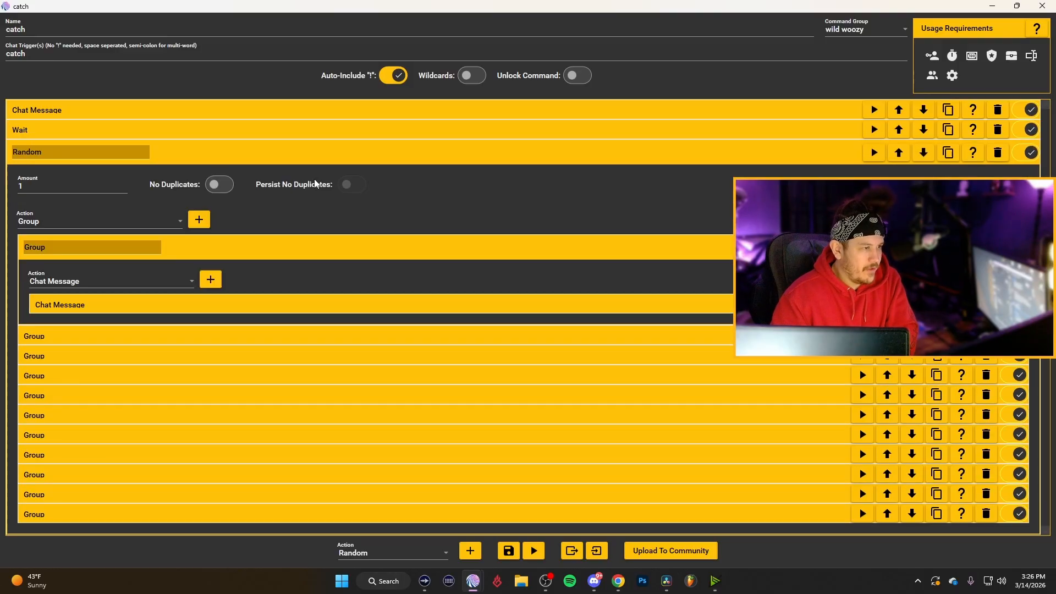
{"action": "left_click", "coordinate": [303, 238]}
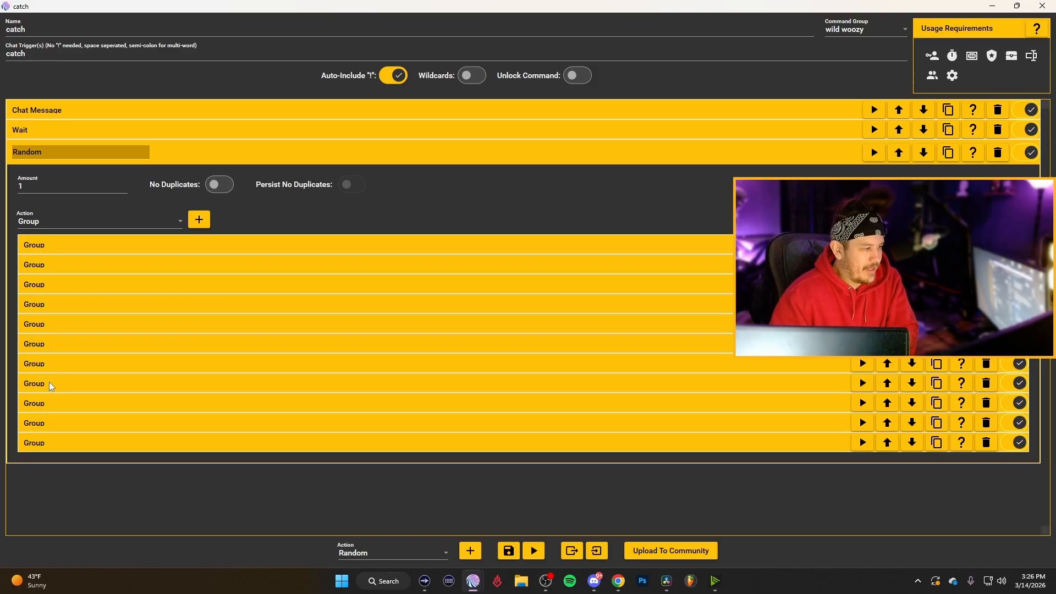
Reopen the ninth group to review its messages, wait and coin subtraction, and collapse it again.
{"action": "left_click", "coordinate": [51, 403]}
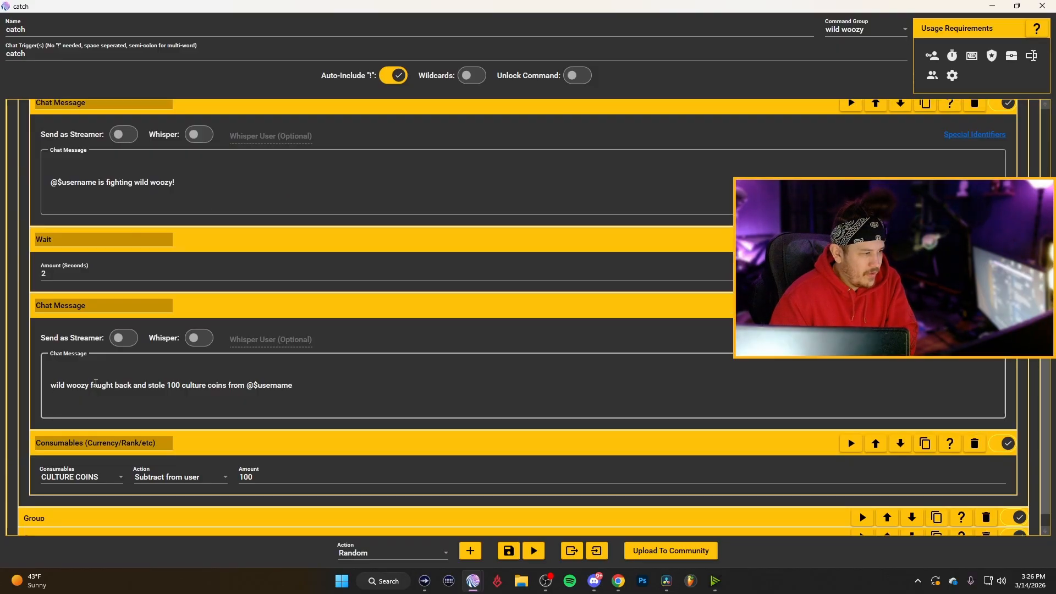
{"action": "scroll", "coordinate": [101, 365], "scroll_direction": "down", "scroll_amount": 1}
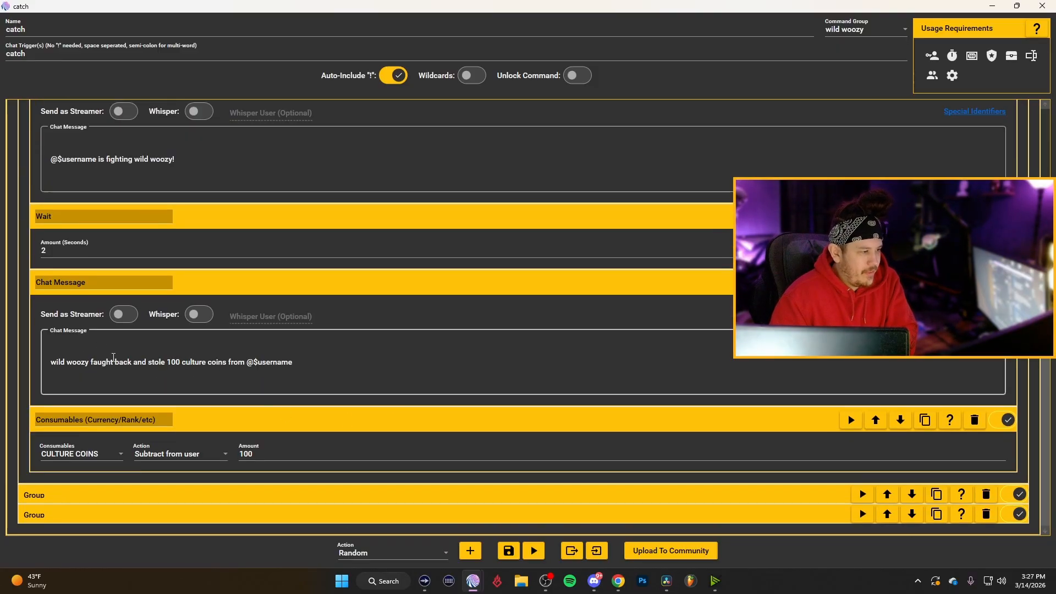
{"action": "scroll", "coordinate": [206, 352], "scroll_direction": "up", "scroll_amount": 5}
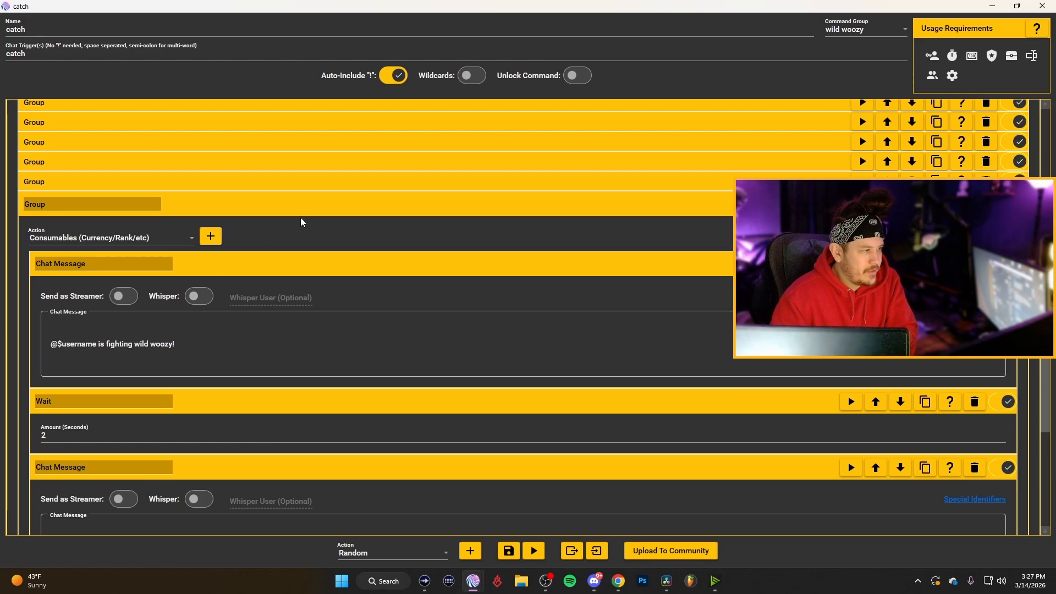
{"action": "left_click", "coordinate": [308, 207]}
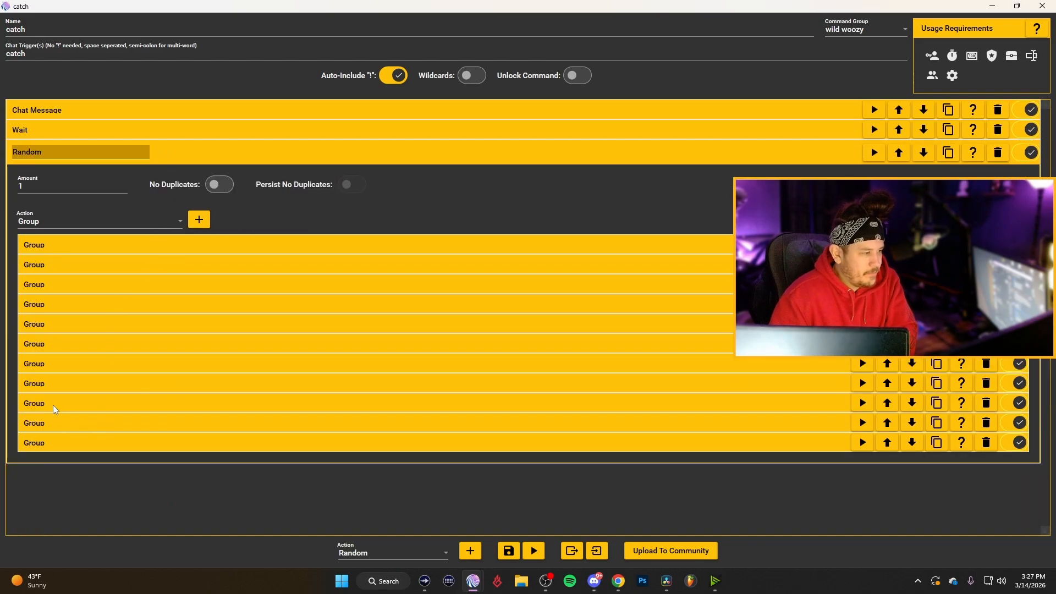
{"action": "left_click", "coordinate": [170, 418]}
{"action": "scroll", "coordinate": [169, 404], "scroll_direction": "down", "scroll_amount": 5}
{"action": "scroll", "coordinate": [169, 404], "scroll_direction": "up", "scroll_amount": 5}
{"action": "left_click", "coordinate": [248, 256]}
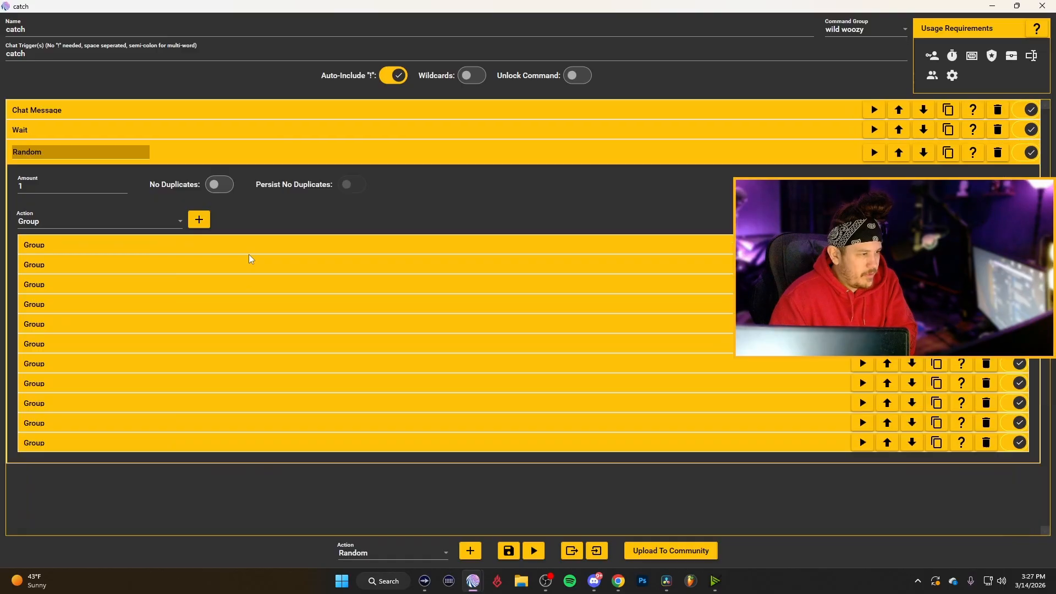
{"action": "left_click", "coordinate": [112, 424]}
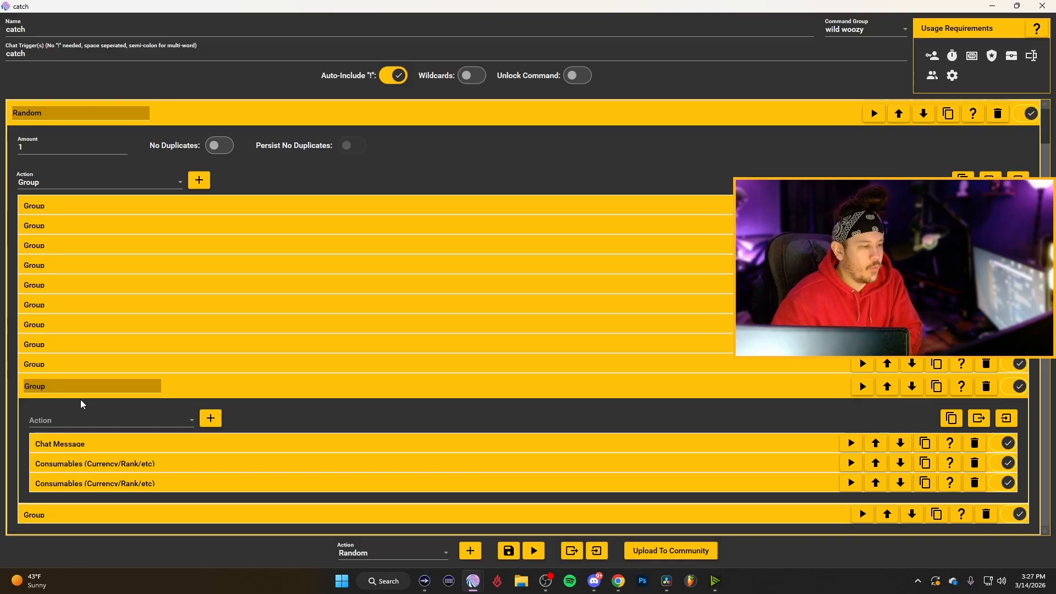
{"action": "left_click", "coordinate": [113, 449]}
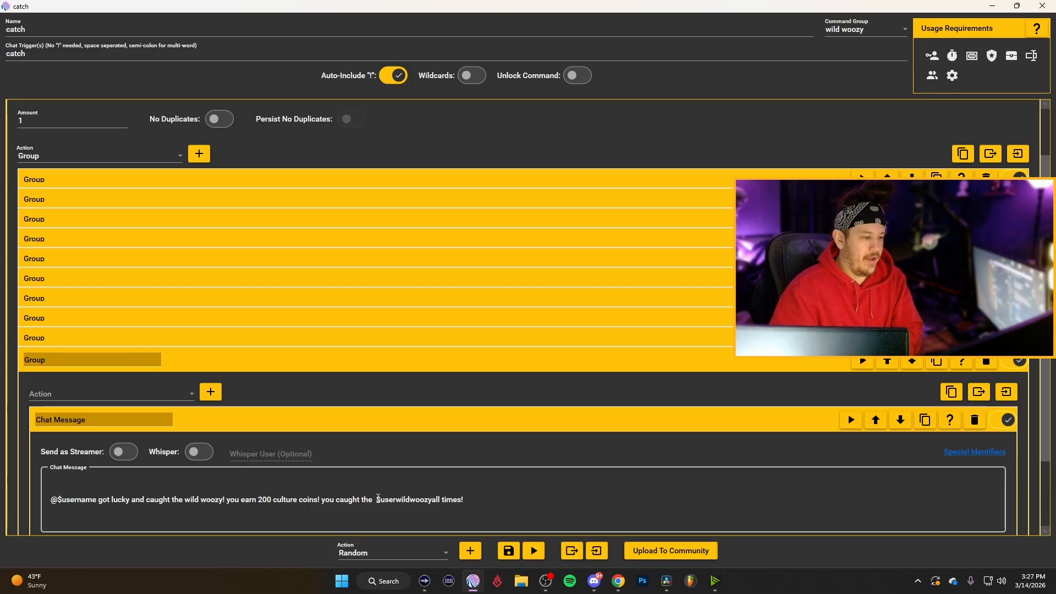
{"action": "left_click_drag", "start_coordinate": [378, 498], "coordinate": [440, 496]}
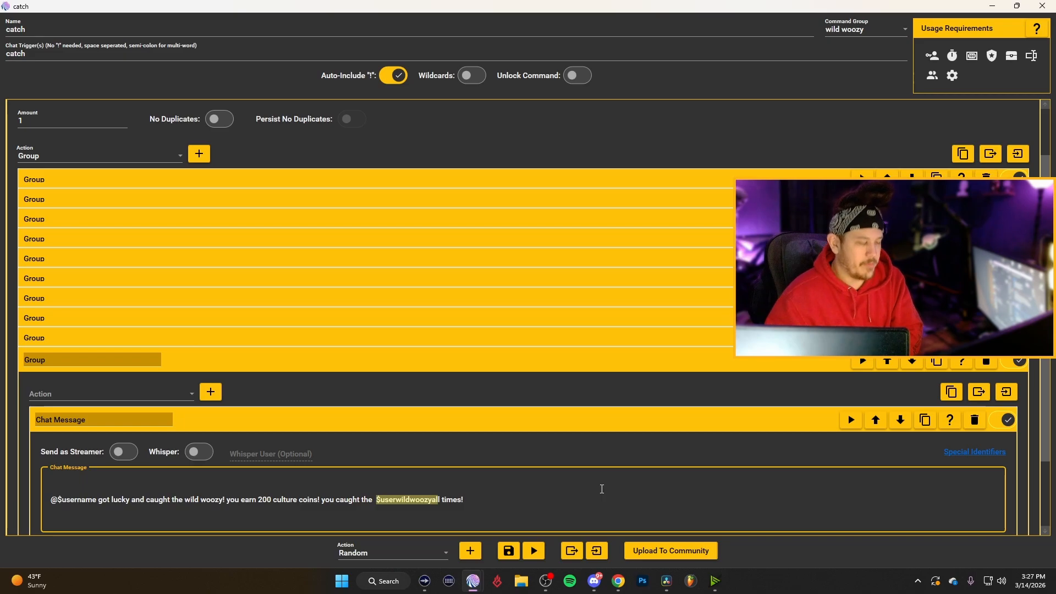
{"action": "left_click", "coordinate": [517, 496]}
{"action": "scroll", "coordinate": [463, 460], "scroll_direction": "down", "scroll_amount": 2}
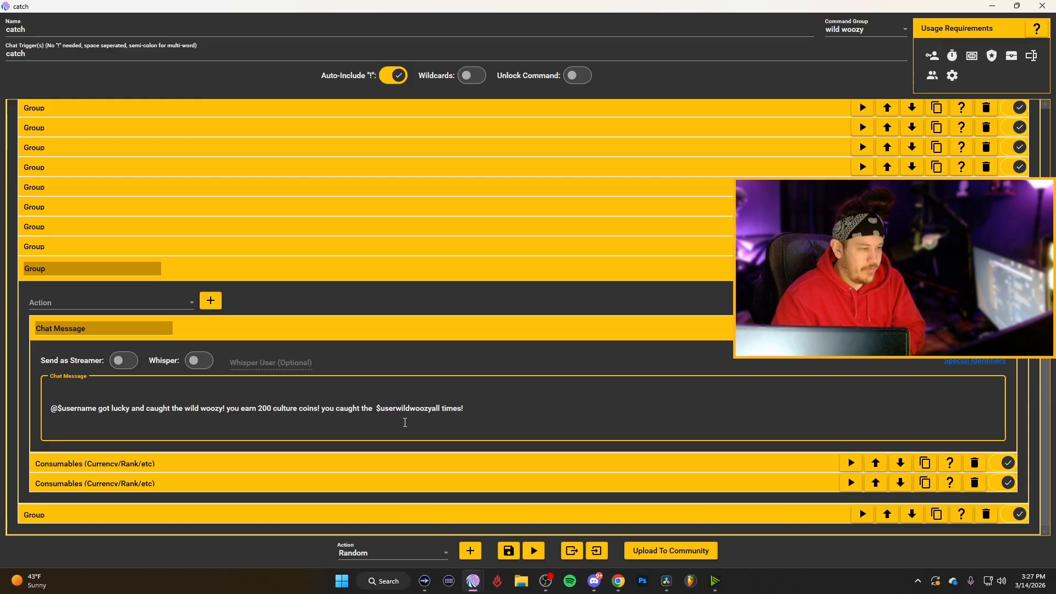
Choose Consumables (Currency/Rank/etc) as the action type in the tenth group and collapse its Chat Message action.
{"action": "left_click", "coordinate": [101, 303]}
{"action": "left_click", "coordinate": [110, 362]}
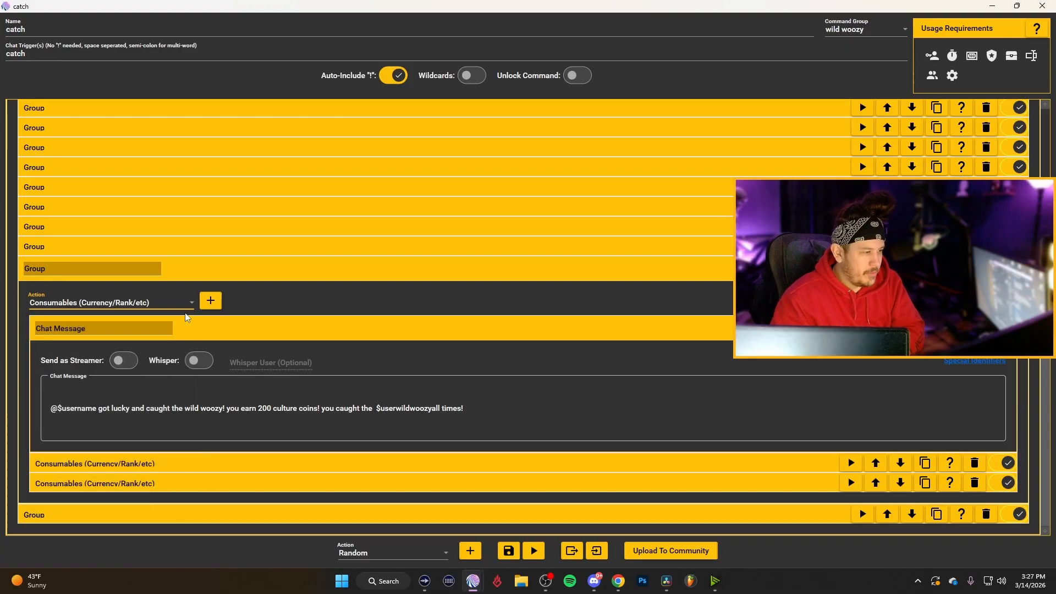
{"action": "left_click", "coordinate": [228, 333]}
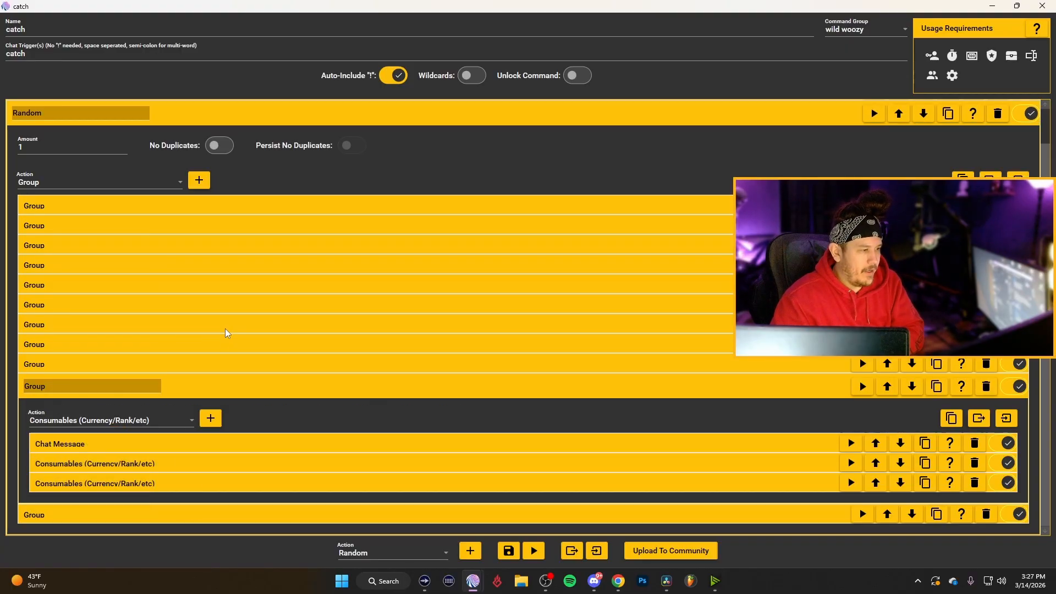
Expand the tenth group's first Consumables action, choose Add to user for CULTURE COINS and select its amount.
{"action": "left_click", "coordinate": [245, 464]}
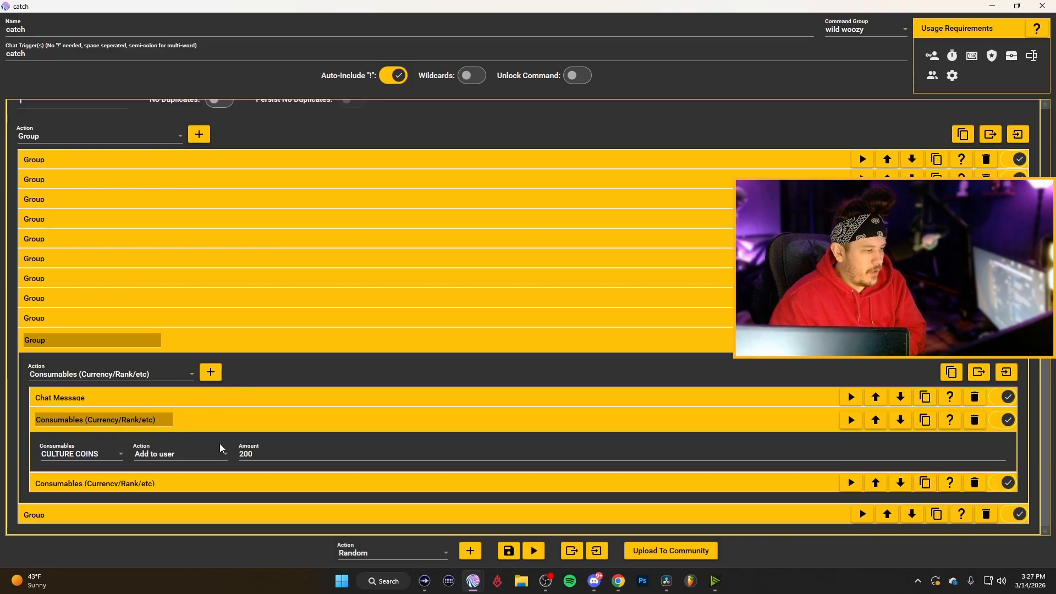
{"action": "left_click", "coordinate": [181, 461]}
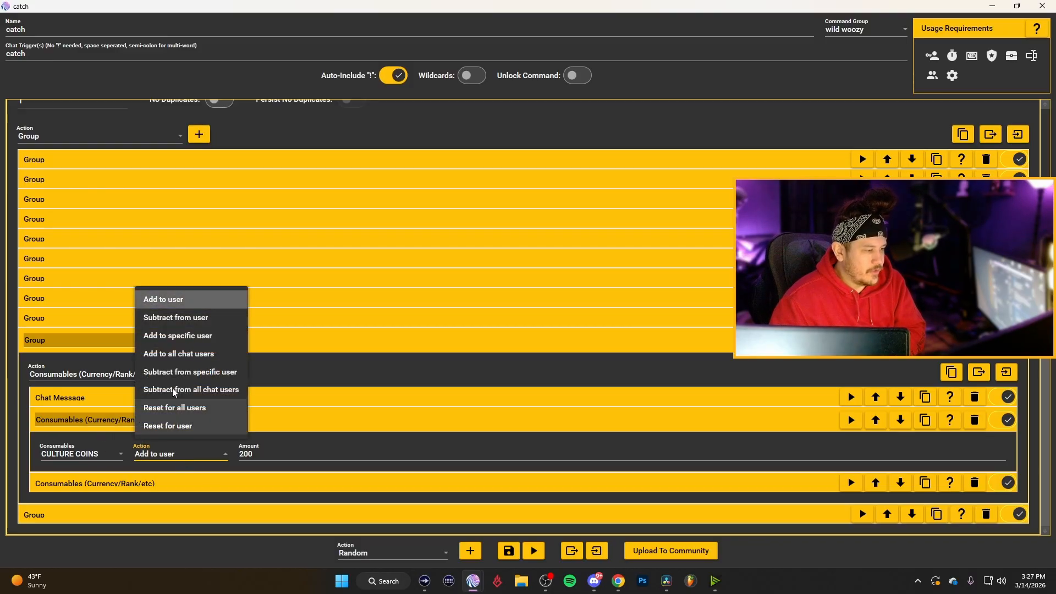
{"action": "left_click", "coordinate": [178, 301]}
{"action": "double_click", "coordinate": [242, 464]}
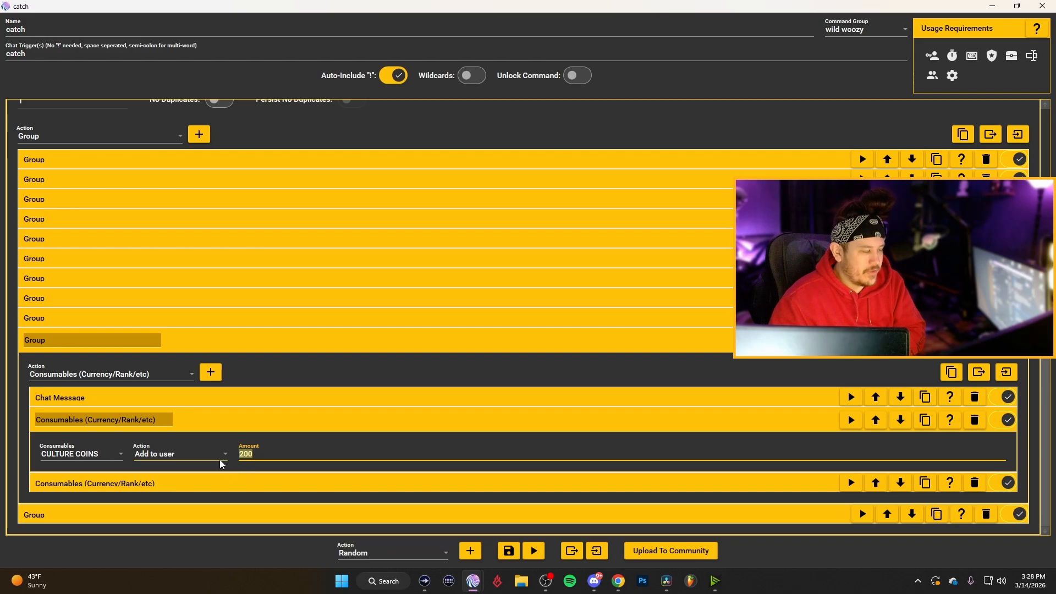
Expand the tenth group's second Consumables action, choose wild woozy with Add to user, and select the wildwoozy item name.
{"action": "left_click", "coordinate": [119, 487]}
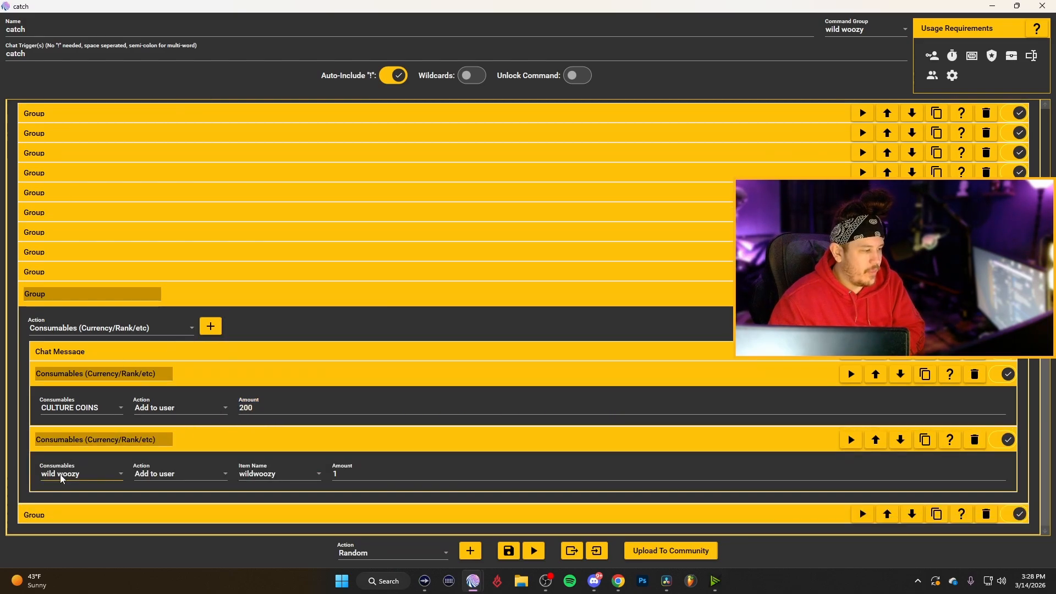
{"action": "left_click", "coordinate": [62, 479]}
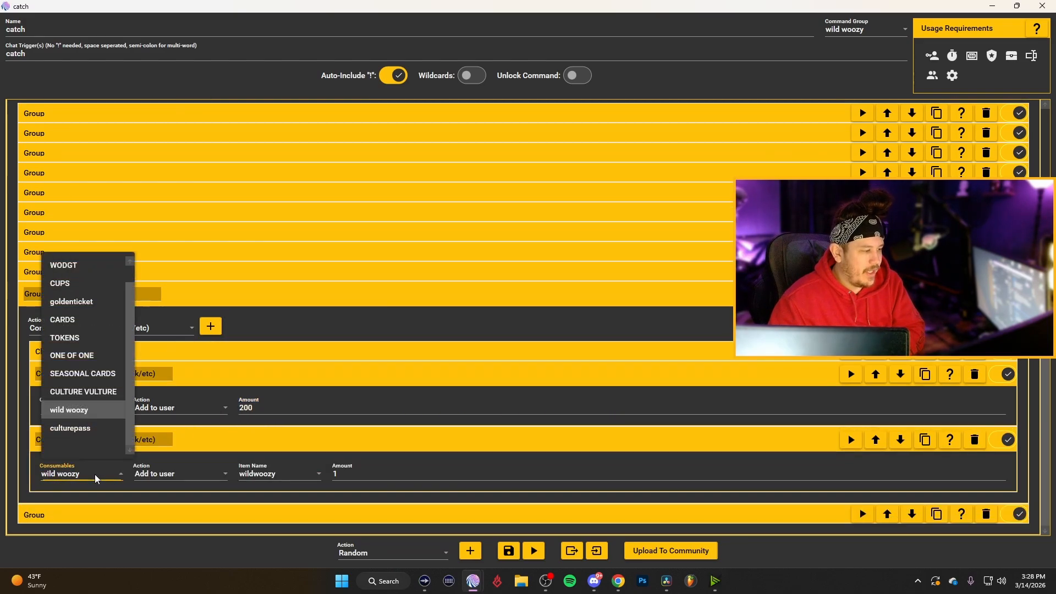
{"action": "left_click", "coordinate": [59, 410]}
{"action": "left_click", "coordinate": [165, 475]}
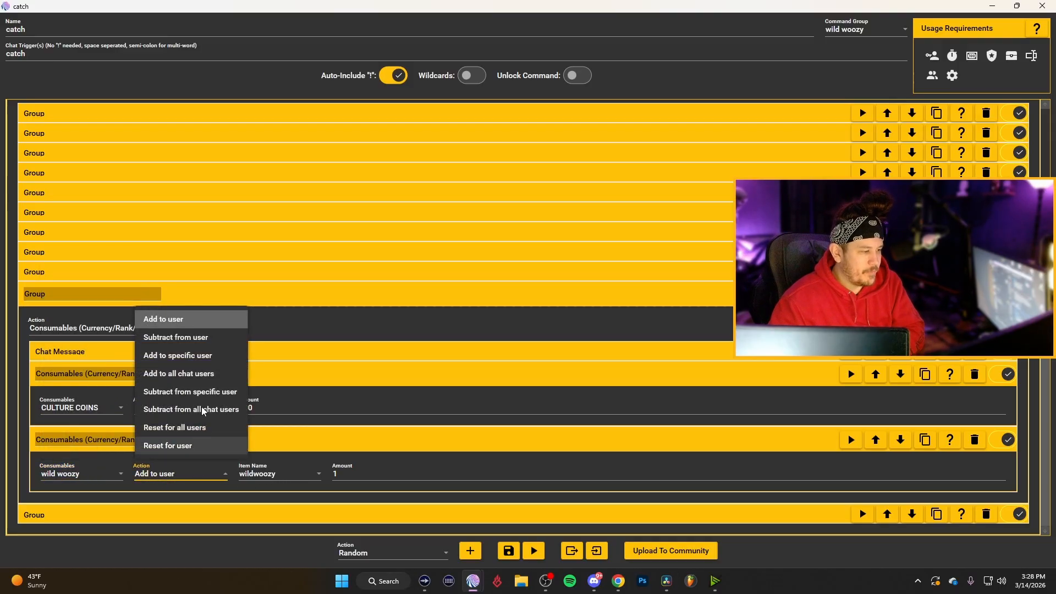
{"action": "left_click", "coordinate": [178, 320]}
{"action": "left_click", "coordinate": [281, 474]}
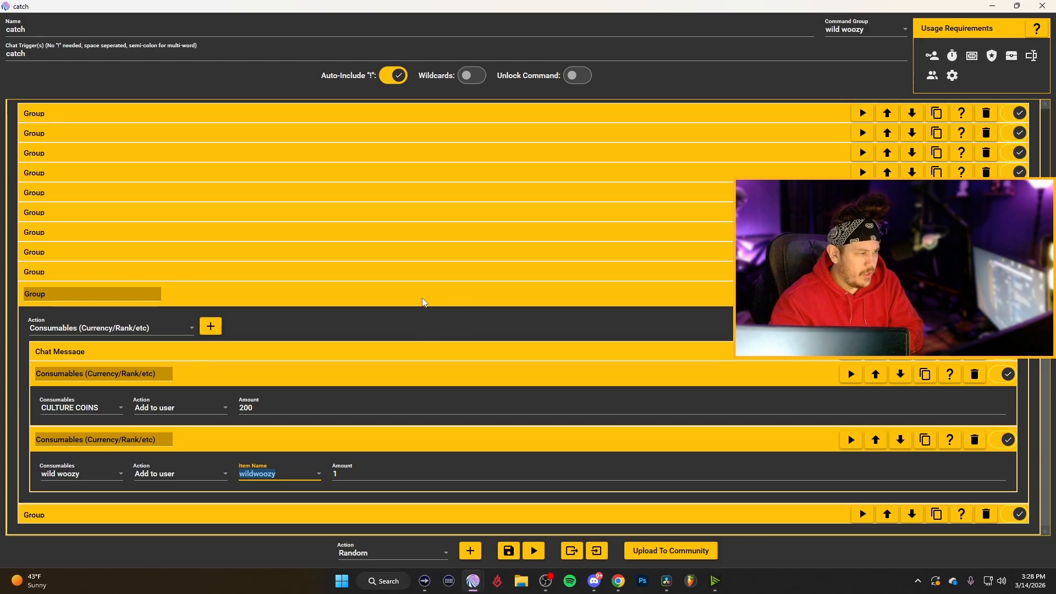
Expand the last group and its Chat Message to review the CHAOTIC wild woozy winning text.
{"action": "left_click", "coordinate": [310, 527]}
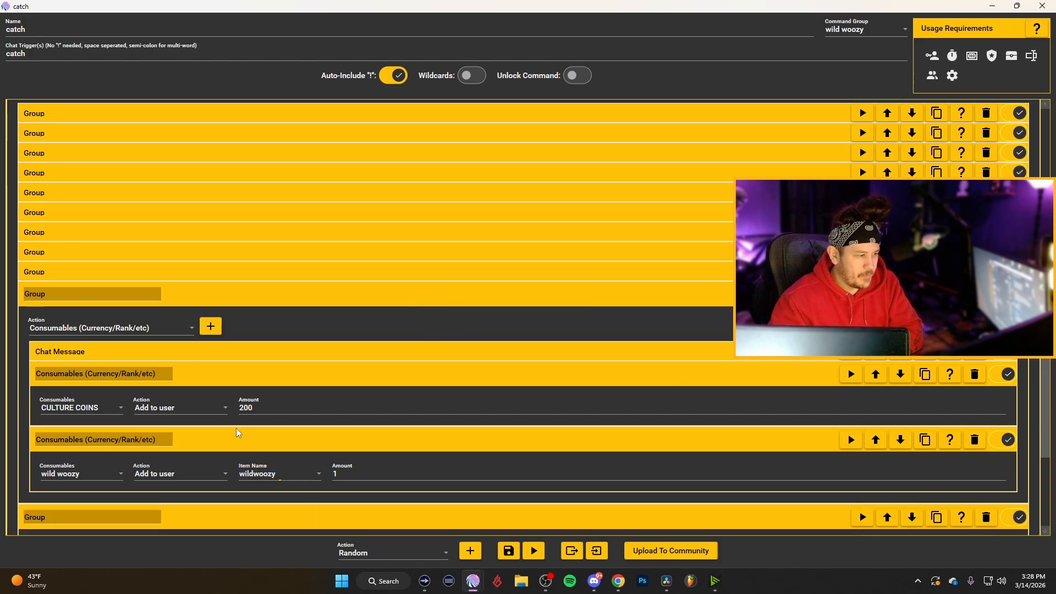
{"action": "left_click", "coordinate": [72, 466]}
{"action": "scroll", "coordinate": [63, 444], "scroll_direction": "down", "scroll_amount": 3}
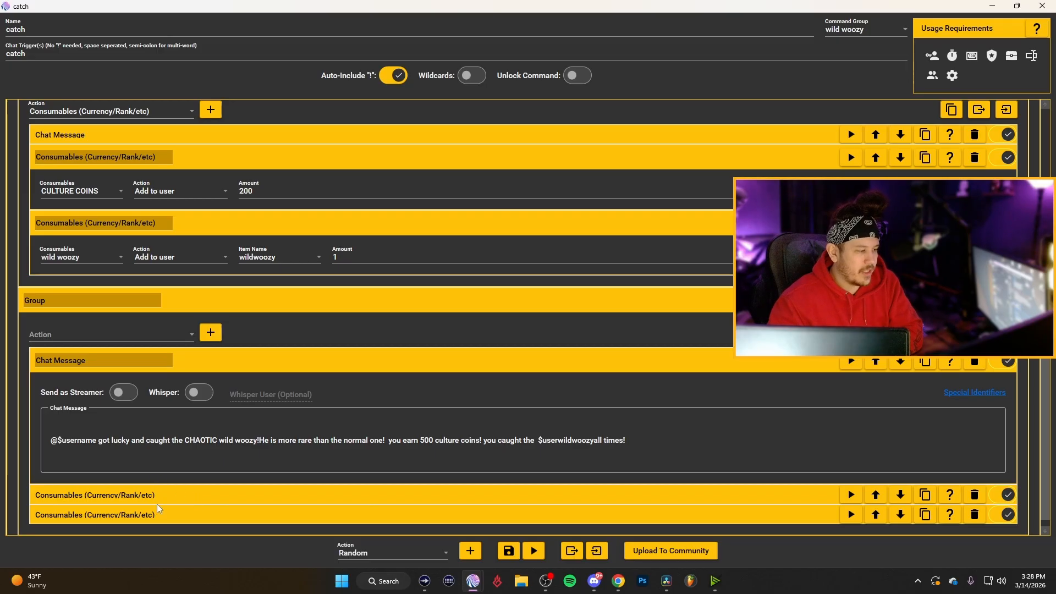
Expand the last group's two Consumables actions, highlight the CULTURE COINS amount and save the catch command.
{"action": "left_click", "coordinate": [181, 495]}
{"action": "scroll", "coordinate": [180, 495], "scroll_direction": "down", "scroll_amount": 1}
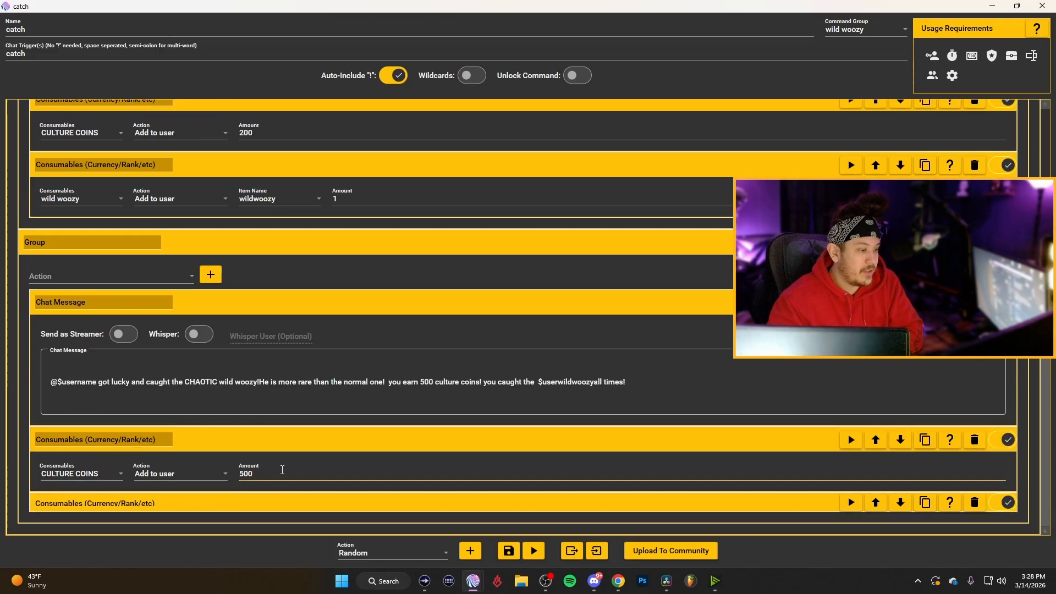
{"action": "left_click_drag", "start_coordinate": [254, 474], "coordinate": [224, 474]}
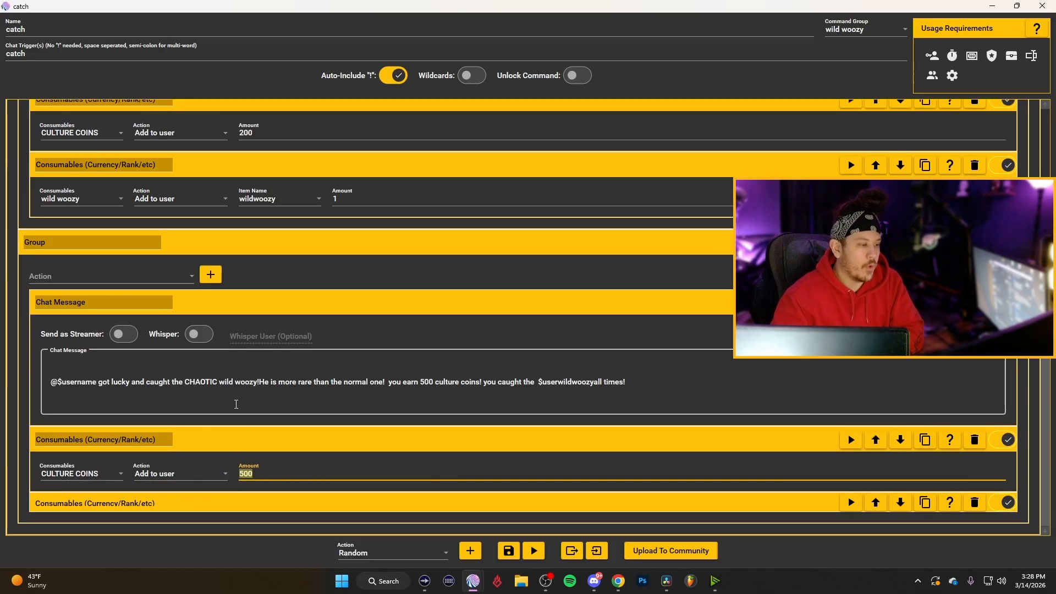
{"action": "left_click", "coordinate": [200, 502]}
{"action": "scroll", "coordinate": [201, 502], "scroll_direction": "down", "scroll_amount": 1}
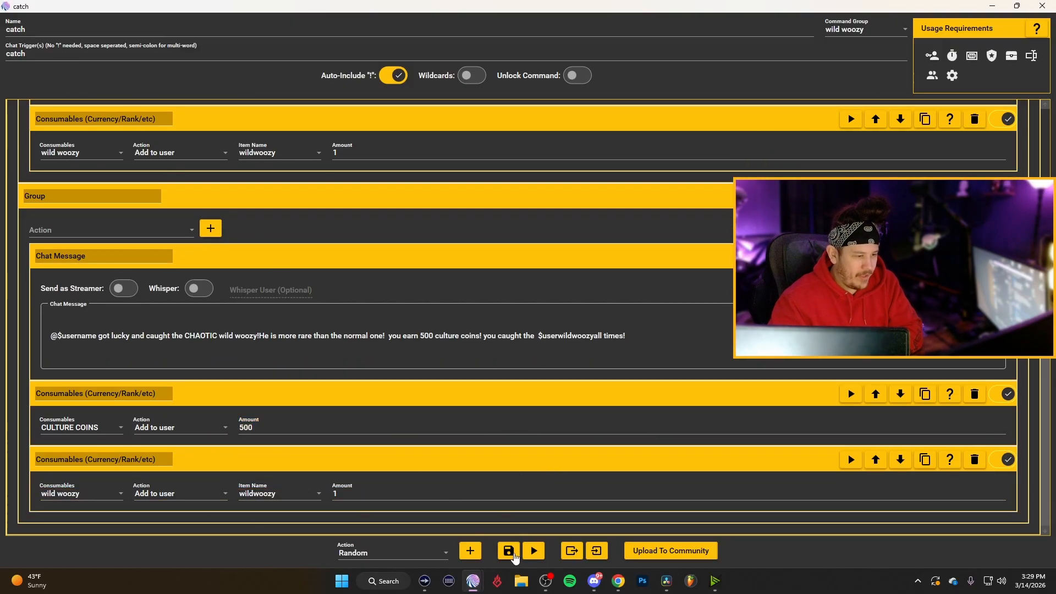
{"action": "left_click", "coordinate": [509, 552]}
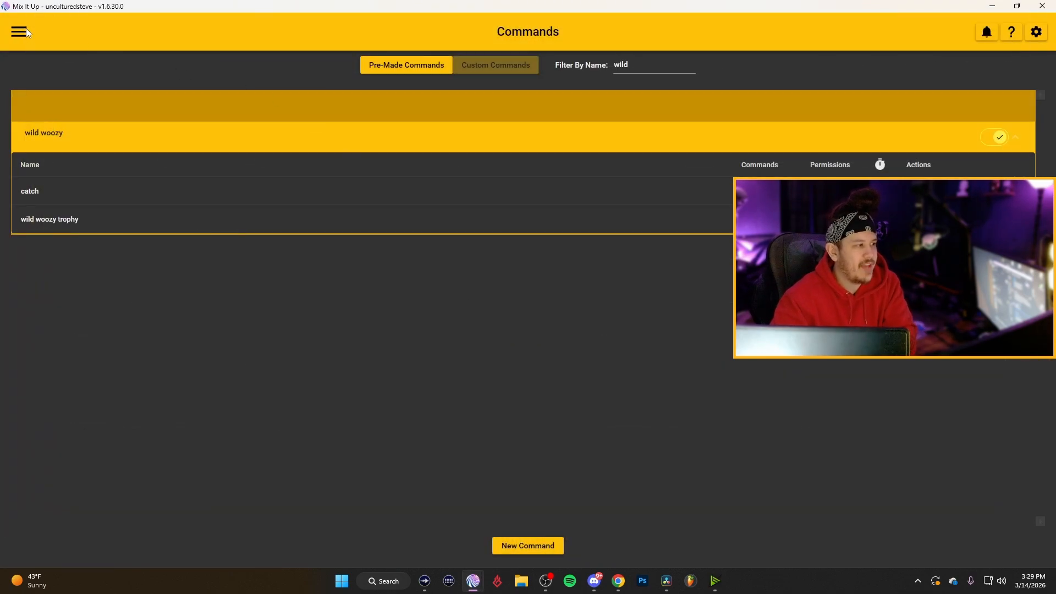
Open the wild woozy timer from the wild woozy group in Timers and reposition its editor window.
{"action": "left_click", "coordinate": [22, 32]}
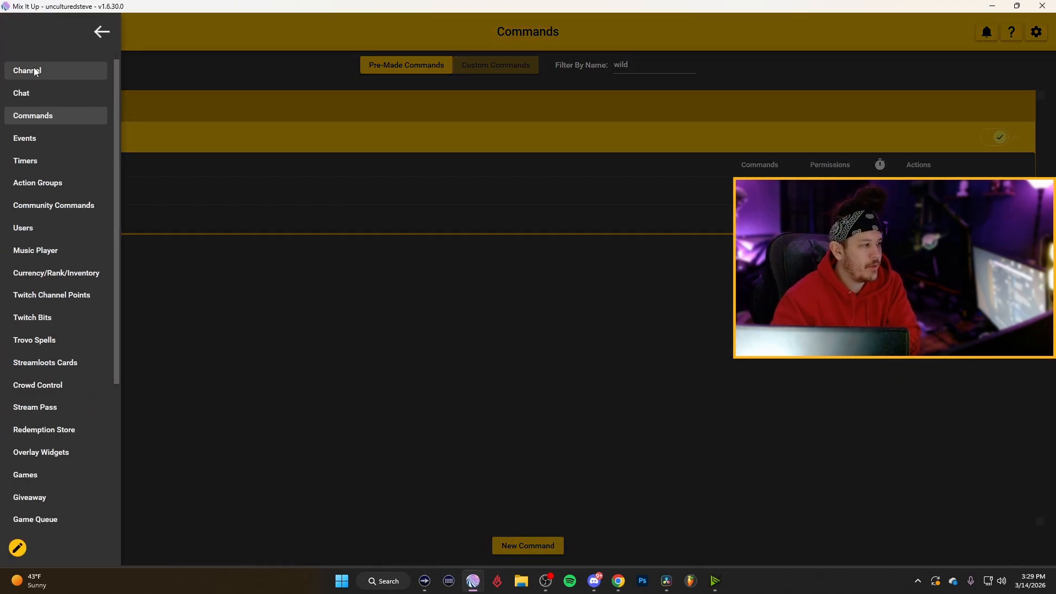
{"action": "left_click", "coordinate": [42, 156]}
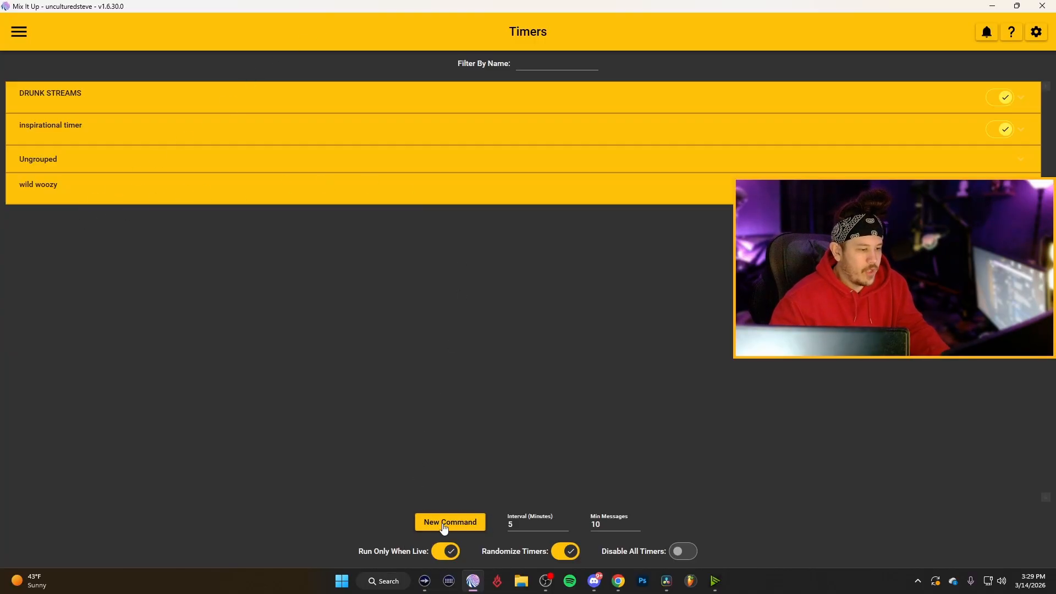
{"action": "left_click", "coordinate": [329, 190]}
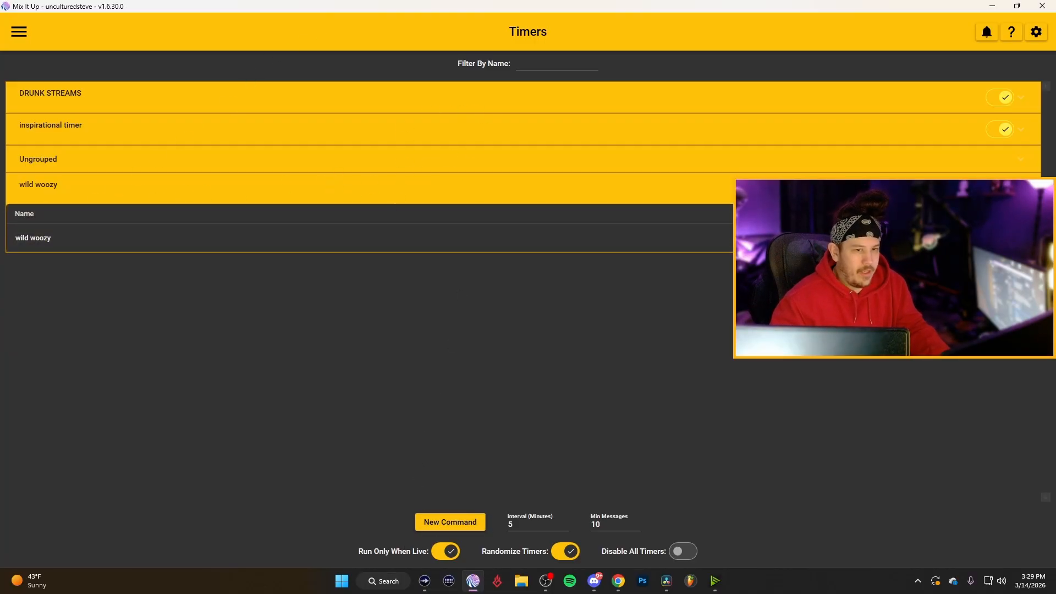
{"action": "double_click", "coordinate": [330, 237]}
{"action": "left_click_drag", "start_coordinate": [490, 127], "coordinate": [302, 93]}
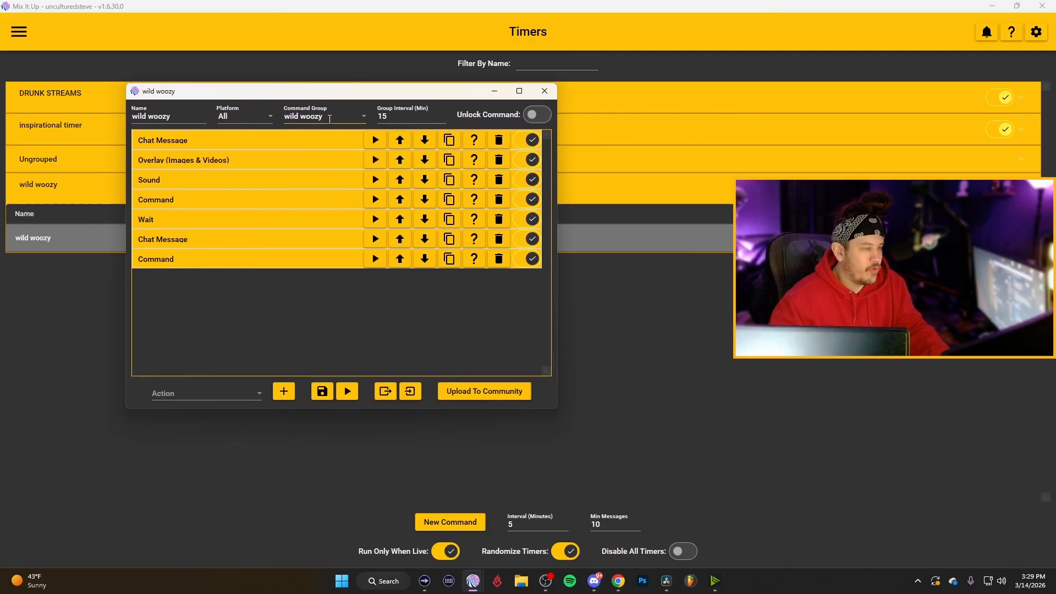
Highlight the timer's group interval, expand its first Chat Message and test-run the Overlay action.
{"action": "key", "text": "Tab"}
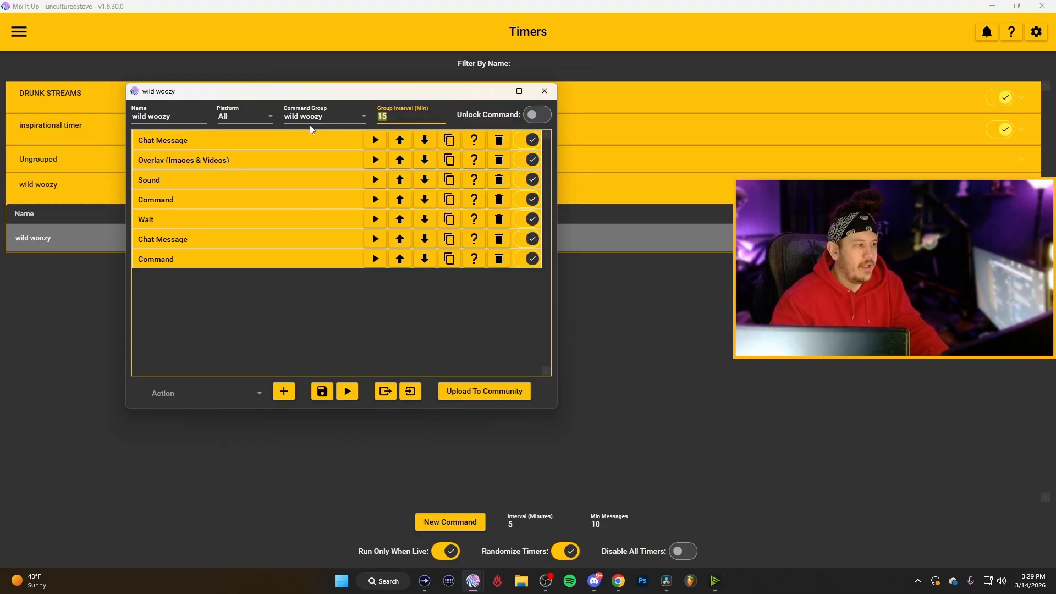
{"action": "left_click", "coordinate": [216, 144]}
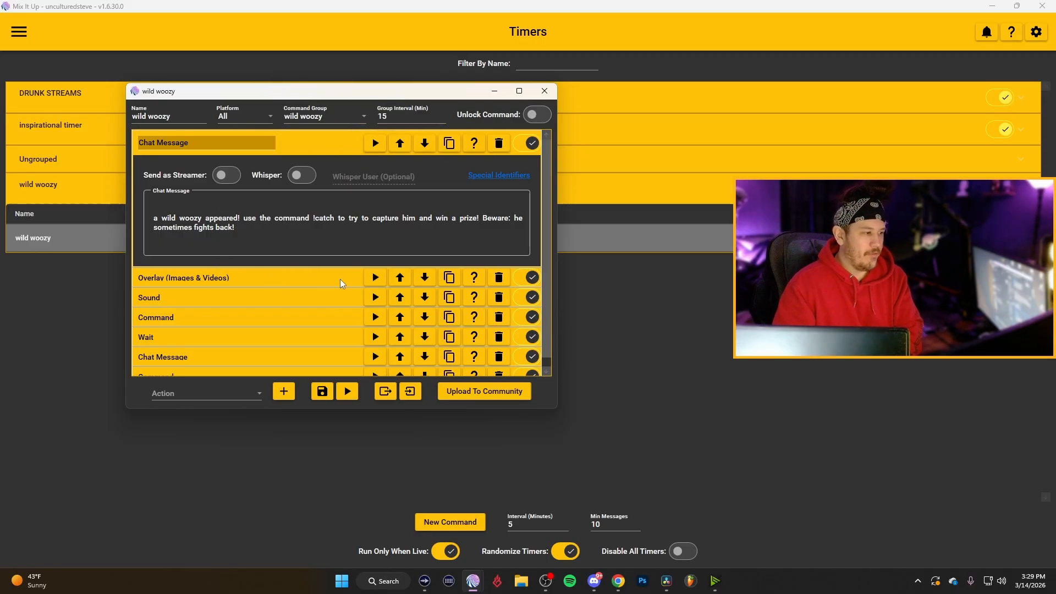
{"action": "left_click", "coordinate": [375, 282]}
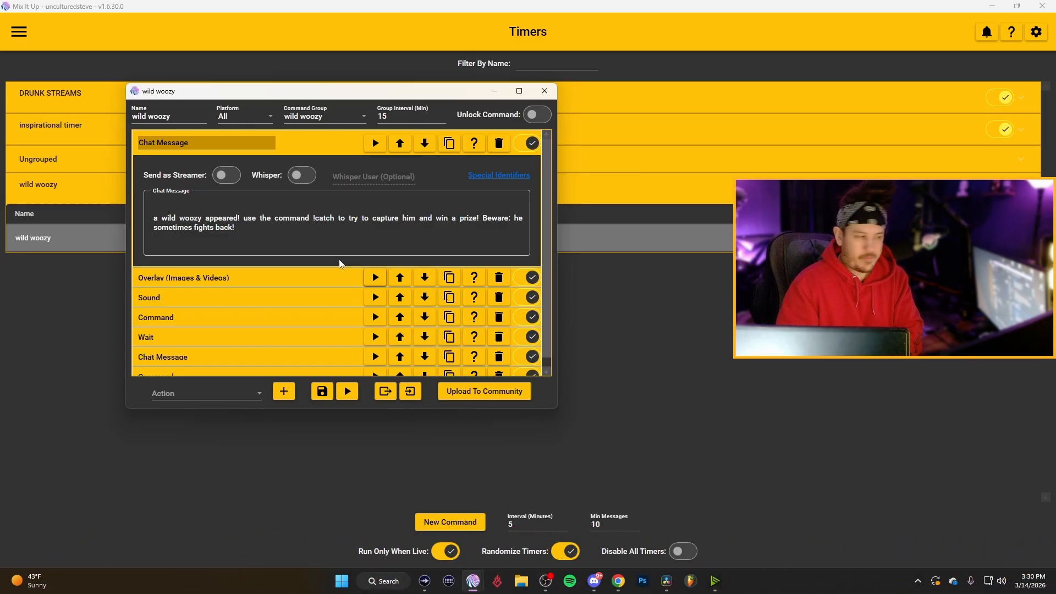
Choose Overlay (Images & Videos) as the type of action to add and maximize the timer editor.
{"action": "left_click", "coordinate": [215, 403]}
{"action": "scroll", "coordinate": [200, 275], "scroll_direction": "up", "scroll_amount": 2}
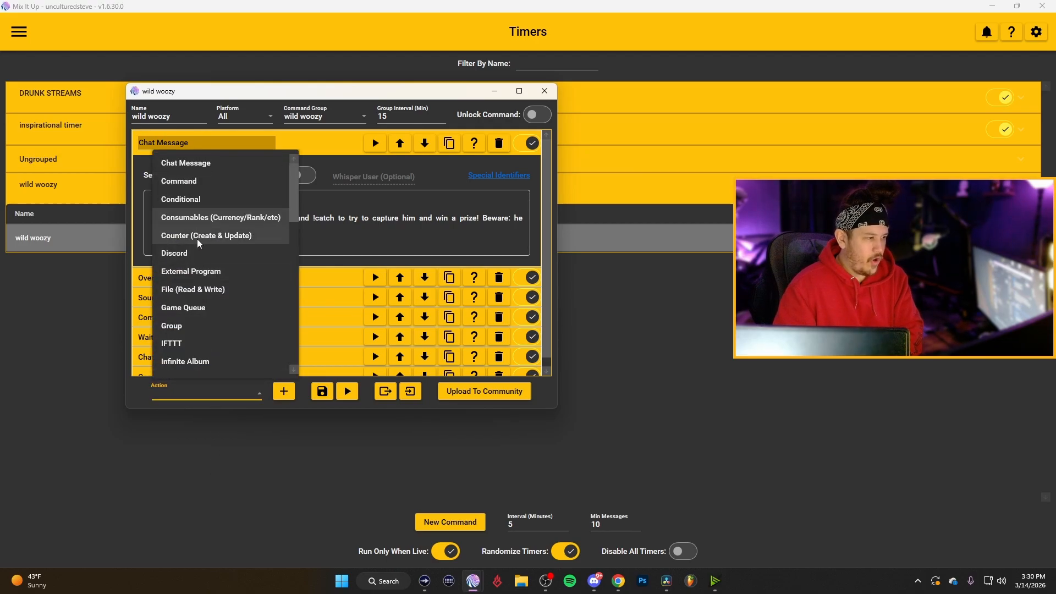
{"action": "scroll", "coordinate": [199, 244], "scroll_direction": "down", "scroll_amount": 4}
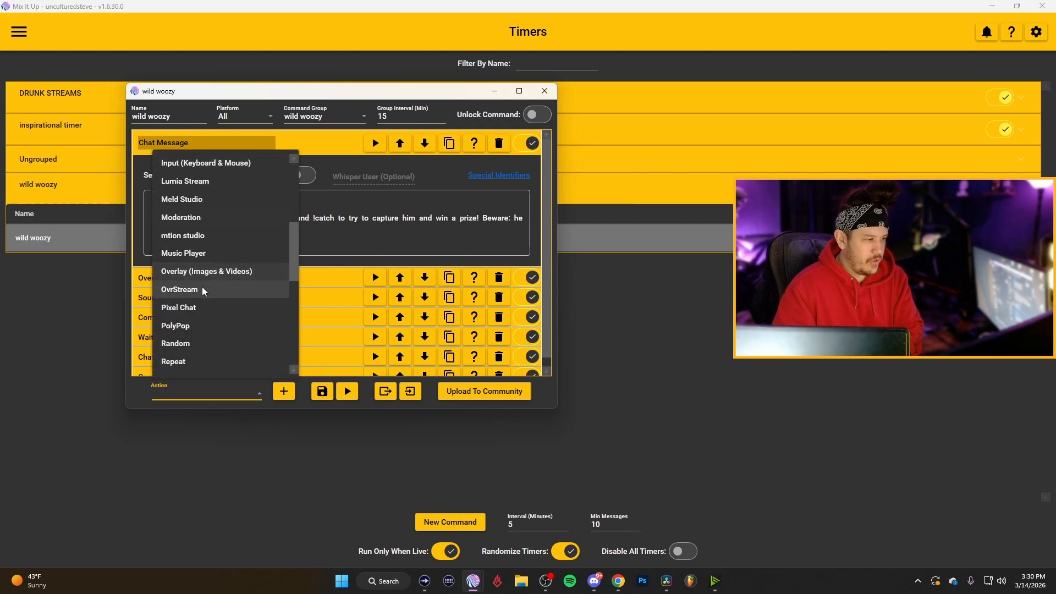
{"action": "left_click", "coordinate": [201, 271]}
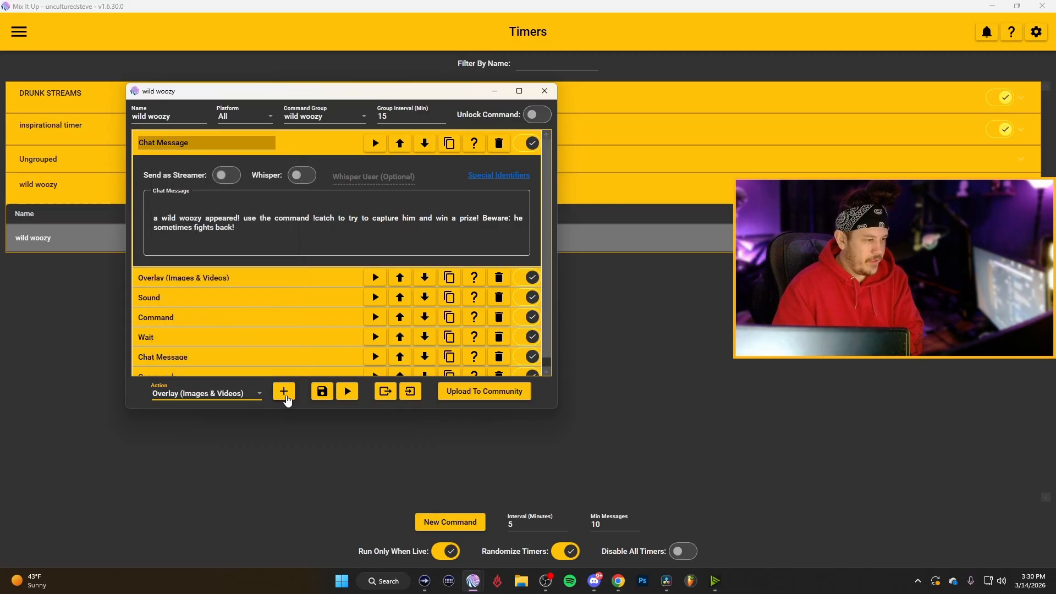
{"action": "left_click_drag", "start_coordinate": [402, 92], "coordinate": [404, 4]}
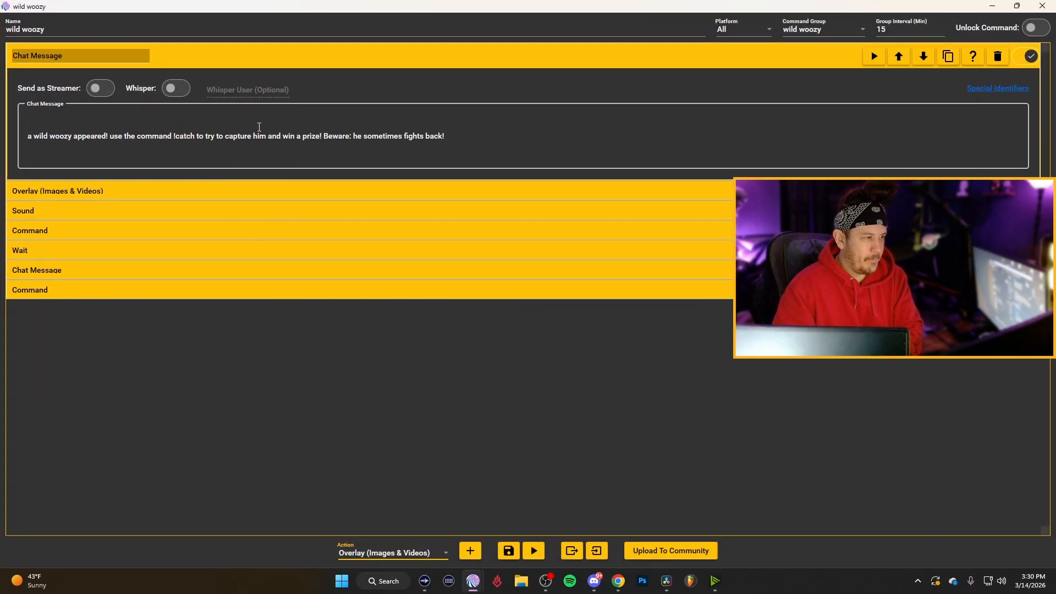
Expand the timer's Overlay action, choose Video as its type and highlight the duration and width values.
{"action": "left_click", "coordinate": [204, 190]}
{"action": "left_click", "coordinate": [49, 232]}
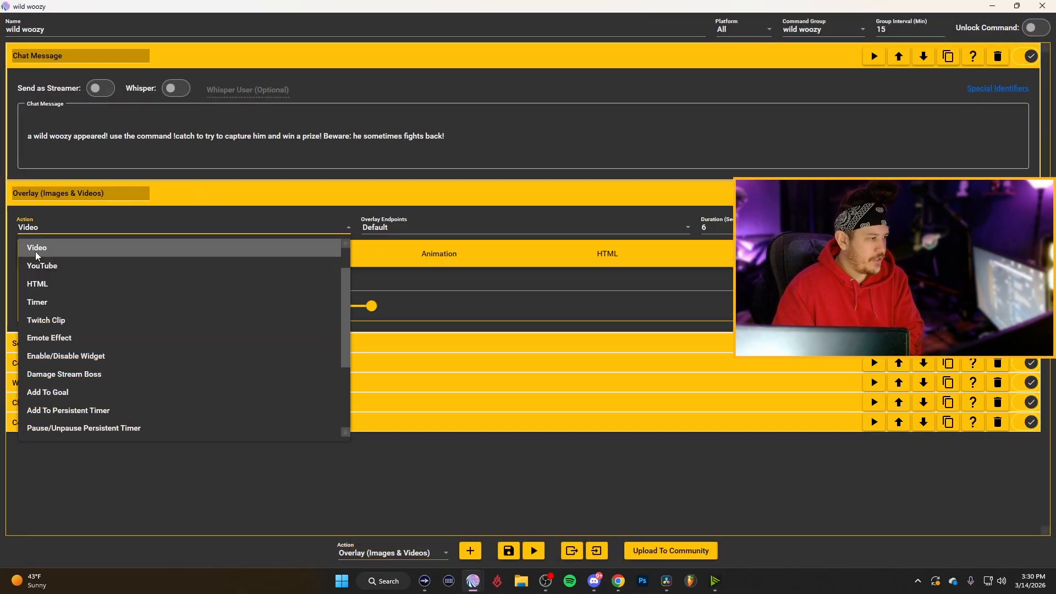
{"action": "left_click", "coordinate": [46, 247]}
{"action": "left_click", "coordinate": [55, 232]}
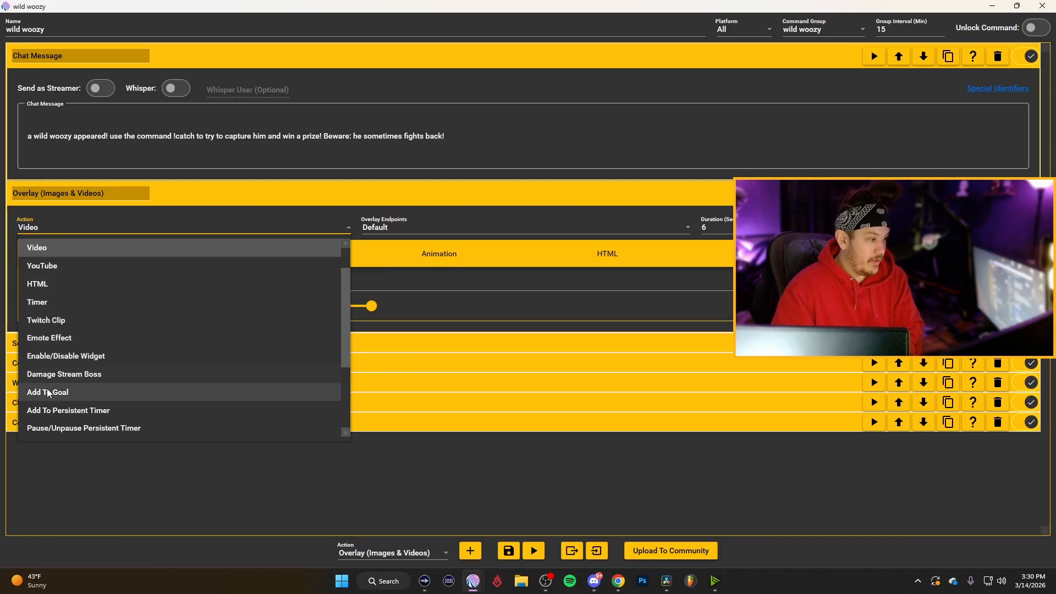
{"action": "scroll", "coordinate": [61, 250], "scroll_direction": "up", "scroll_amount": 1}
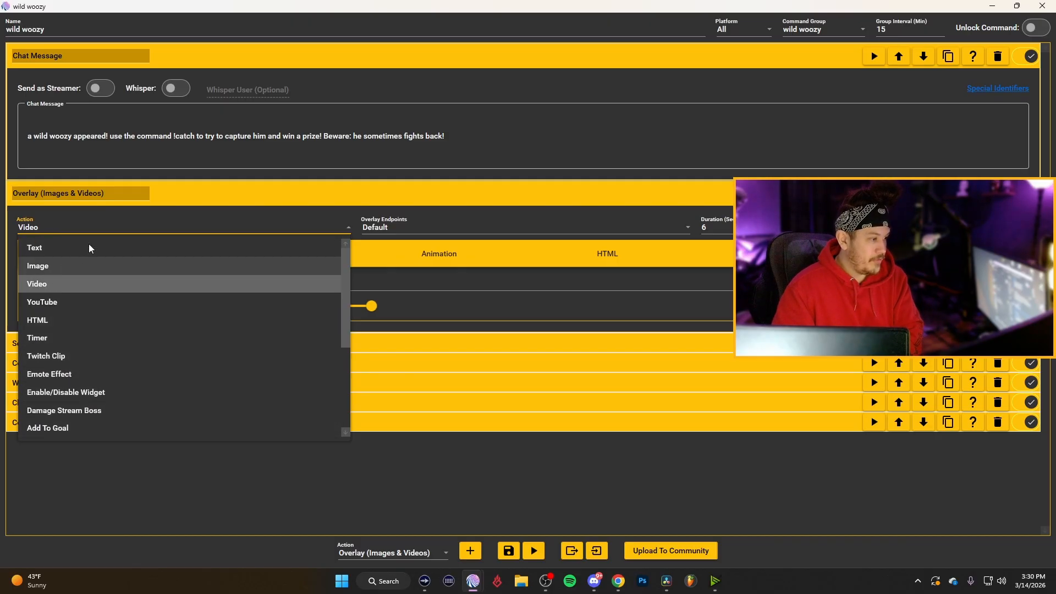
{"action": "left_click", "coordinate": [289, 197]}
{"action": "left_click", "coordinate": [261, 202]}
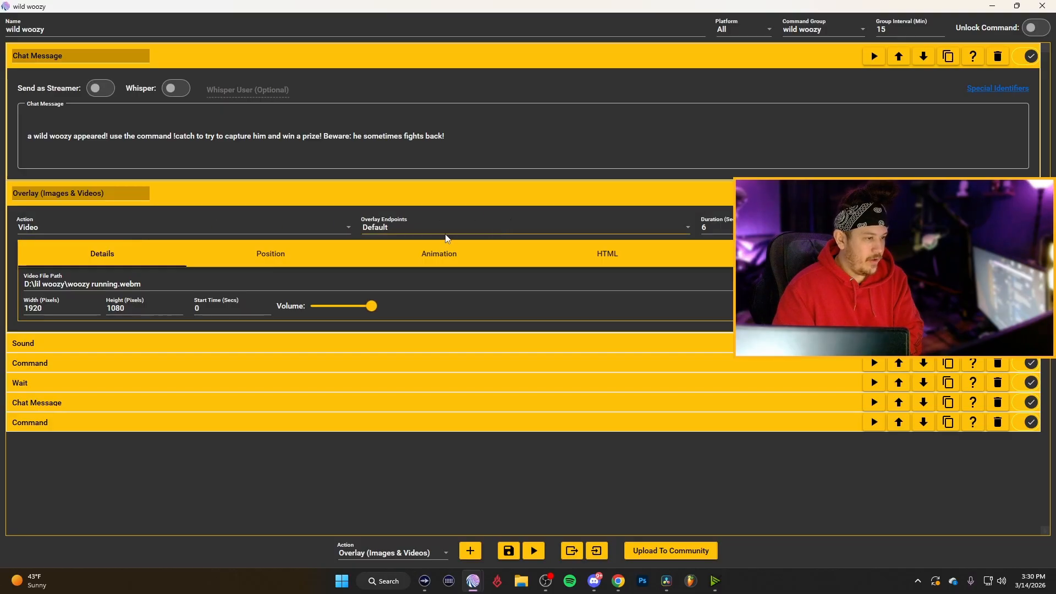
{"action": "double_click", "coordinate": [698, 233]}
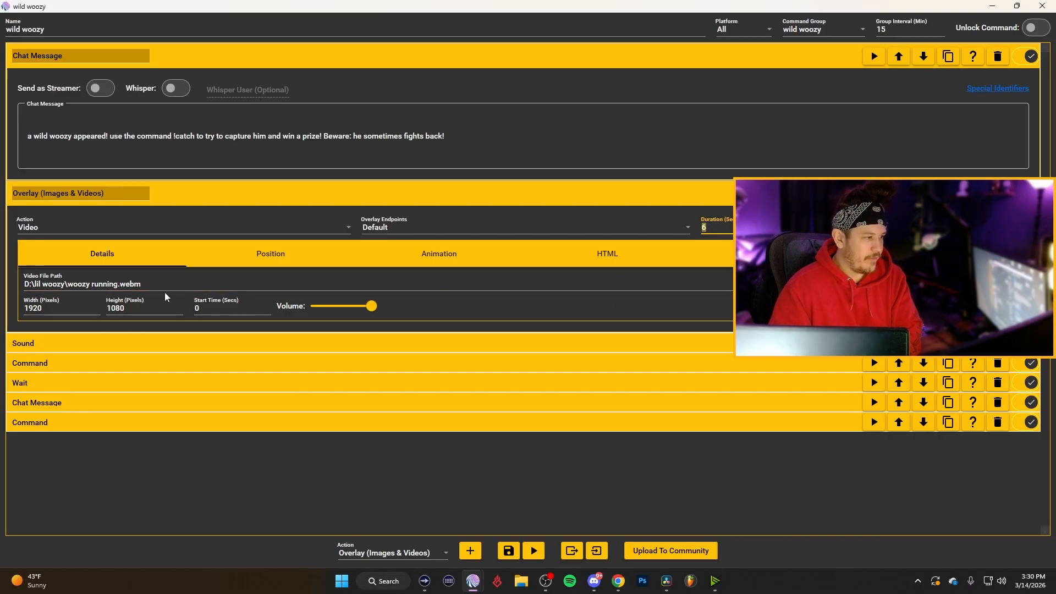
{"action": "left_click_drag", "start_coordinate": [42, 309], "coordinate": [17, 315]}
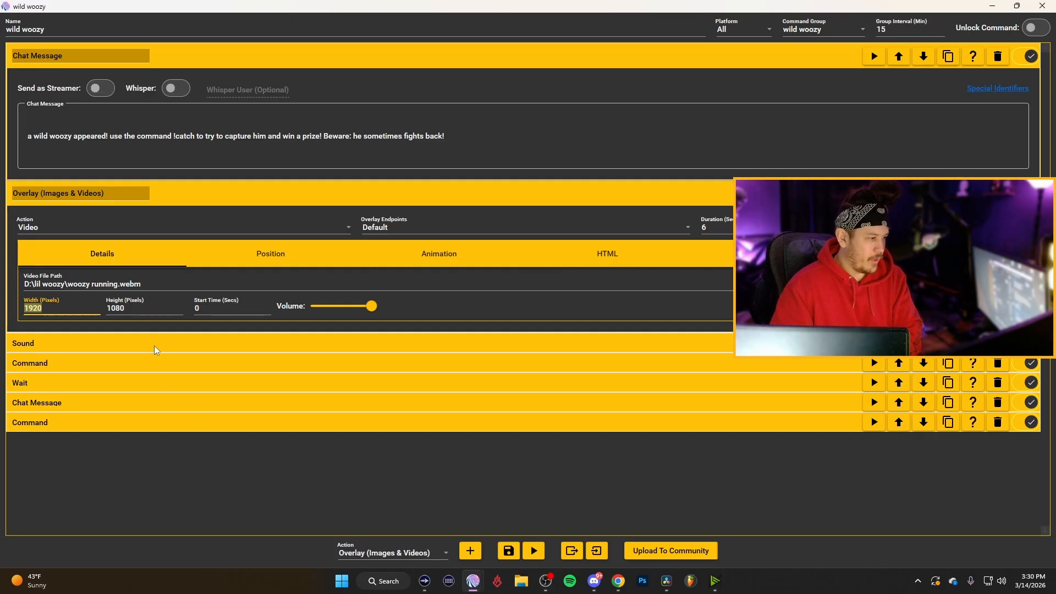
Choose Sound as the type of action to add and place the cursor in the overlay's video file path.
{"action": "left_click", "coordinate": [394, 554]}
{"action": "scroll", "coordinate": [379, 467], "scroll_direction": "down", "scroll_amount": 5}
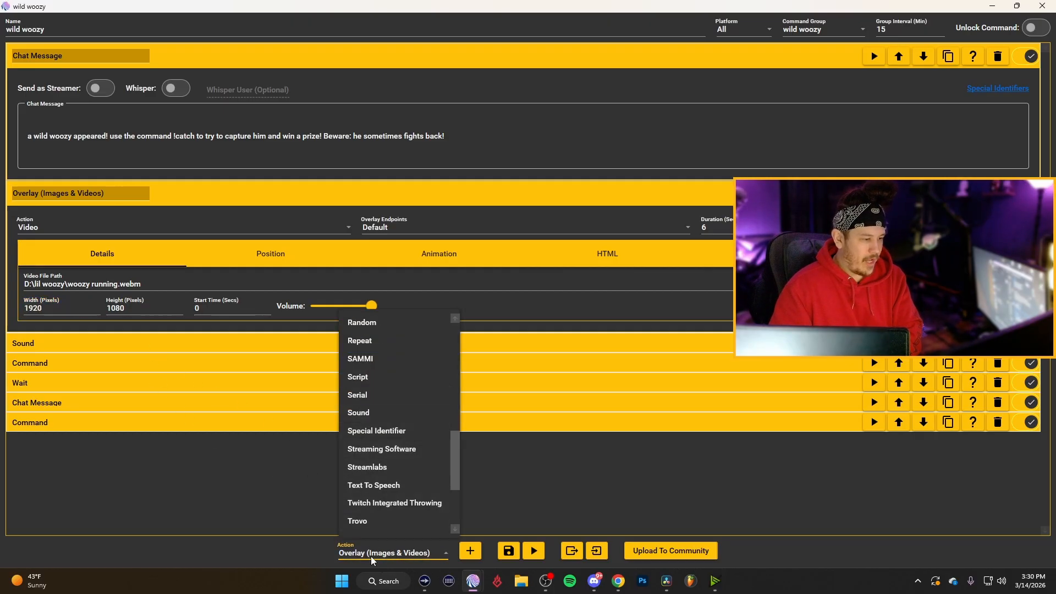
{"action": "scroll", "coordinate": [377, 430], "scroll_direction": "up", "scroll_amount": 1}
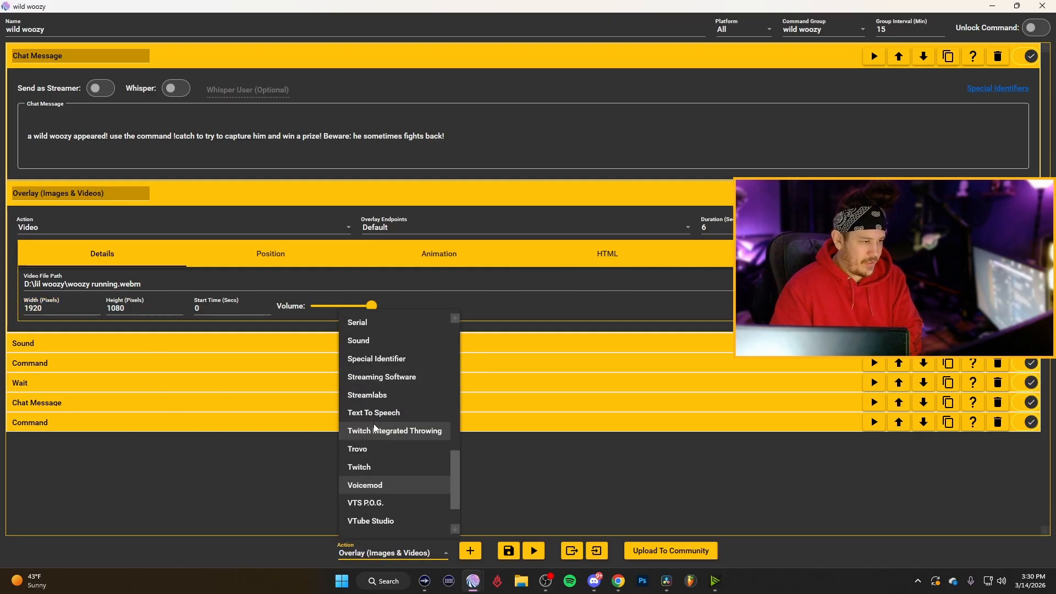
{"action": "left_click", "coordinate": [367, 342]}
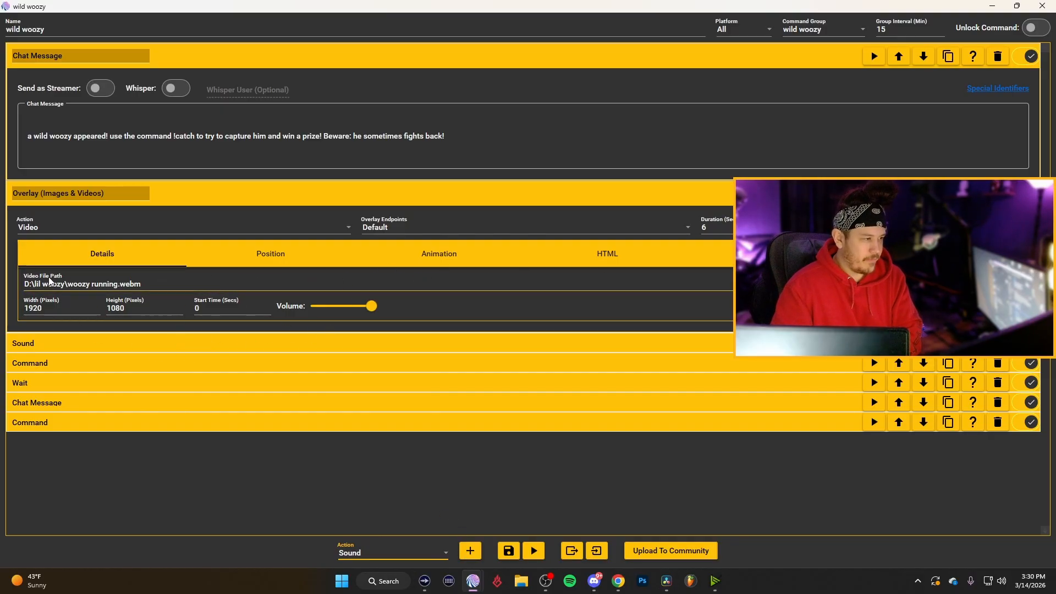
{"action": "left_click", "coordinate": [304, 292]}
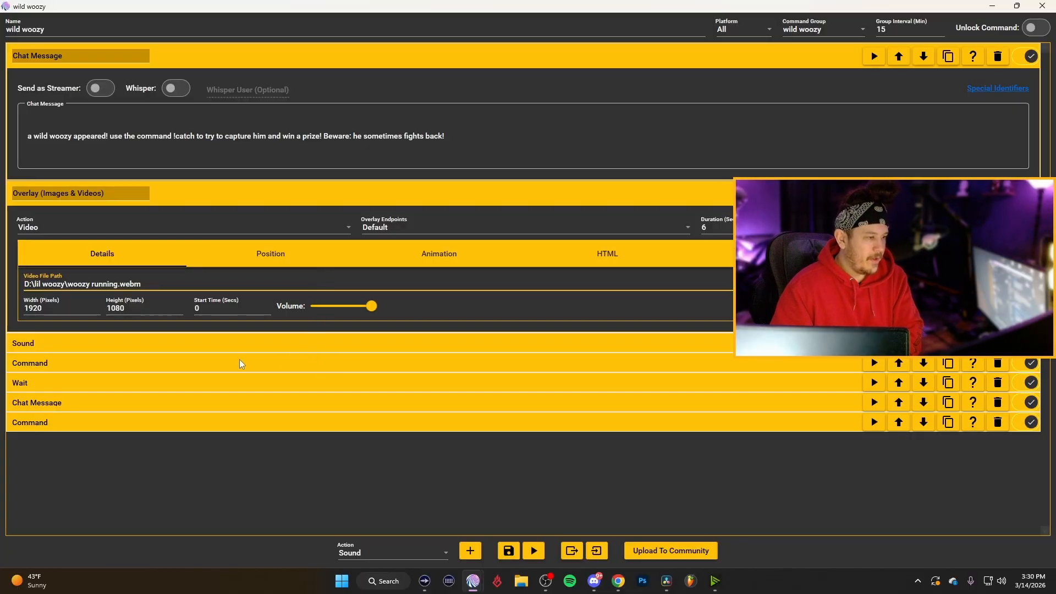
Choose Command as the type of action to add to the timer.
{"action": "left_click", "coordinate": [396, 554]}
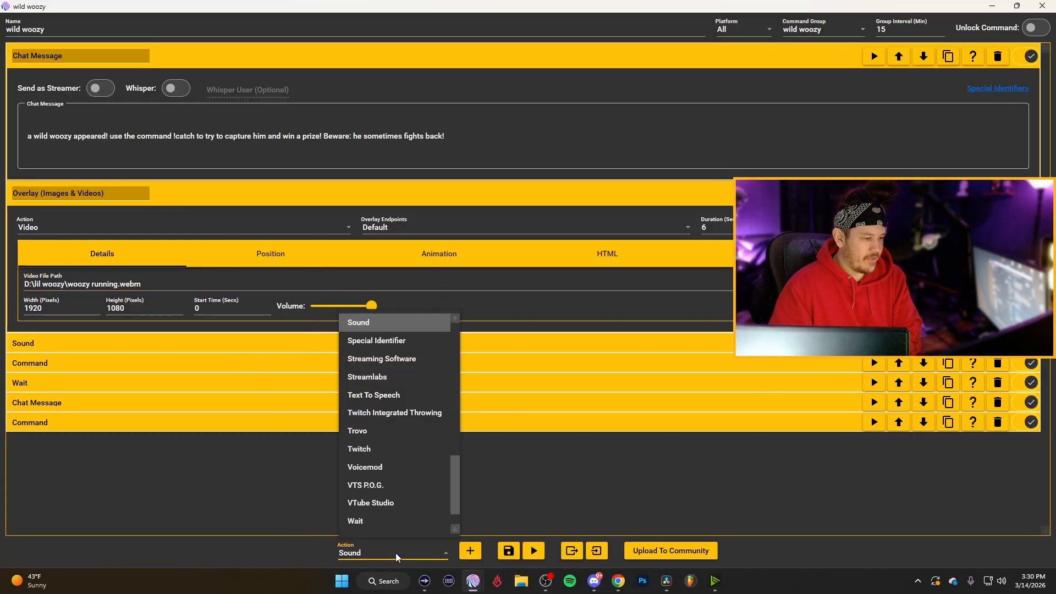
{"action": "scroll", "coordinate": [394, 410], "scroll_direction": "up", "scroll_amount": 10}
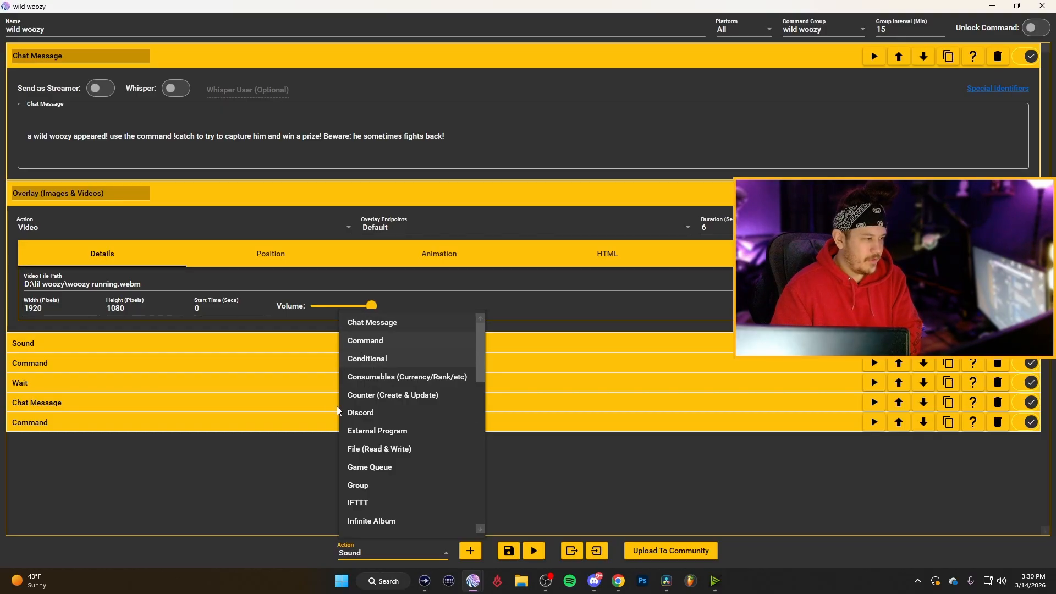
{"action": "scroll", "coordinate": [374, 368], "scroll_direction": "down", "scroll_amount": 1}
{"action": "scroll", "coordinate": [377, 383], "scroll_direction": "up", "scroll_amount": 1}
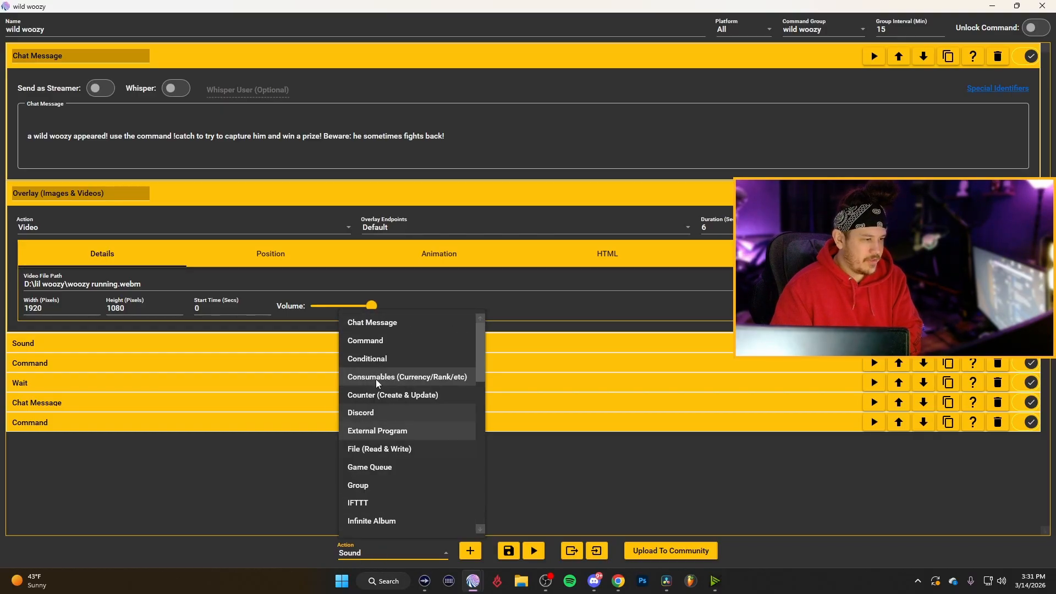
{"action": "left_click", "coordinate": [374, 341]}
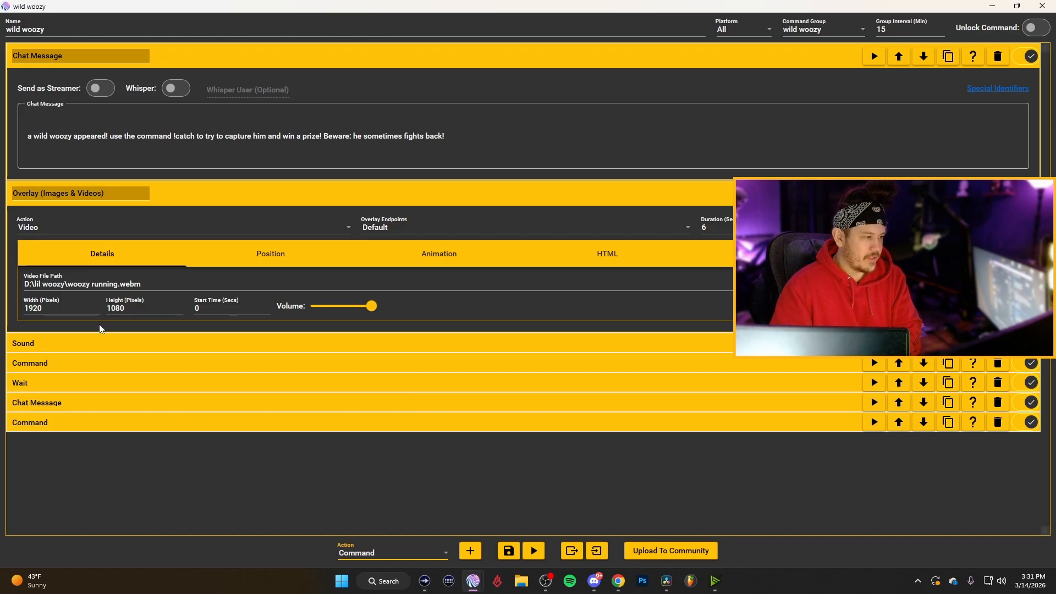
Expand the timer's first Command action and keep it at Enable Command, command type Chat and command catch.
{"action": "left_click", "coordinate": [90, 365]}
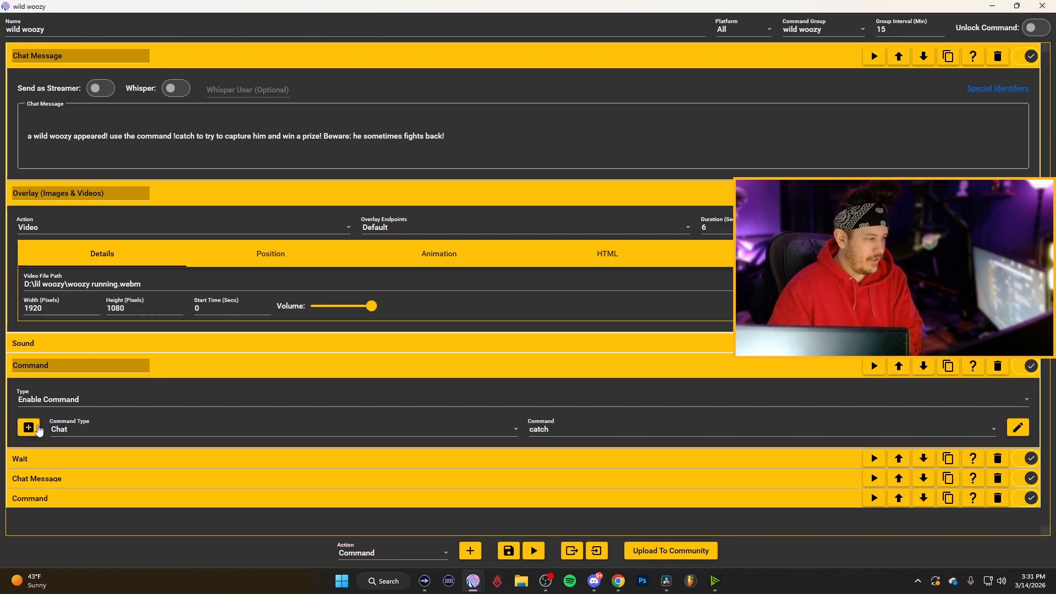
{"action": "left_click", "coordinate": [55, 400]}
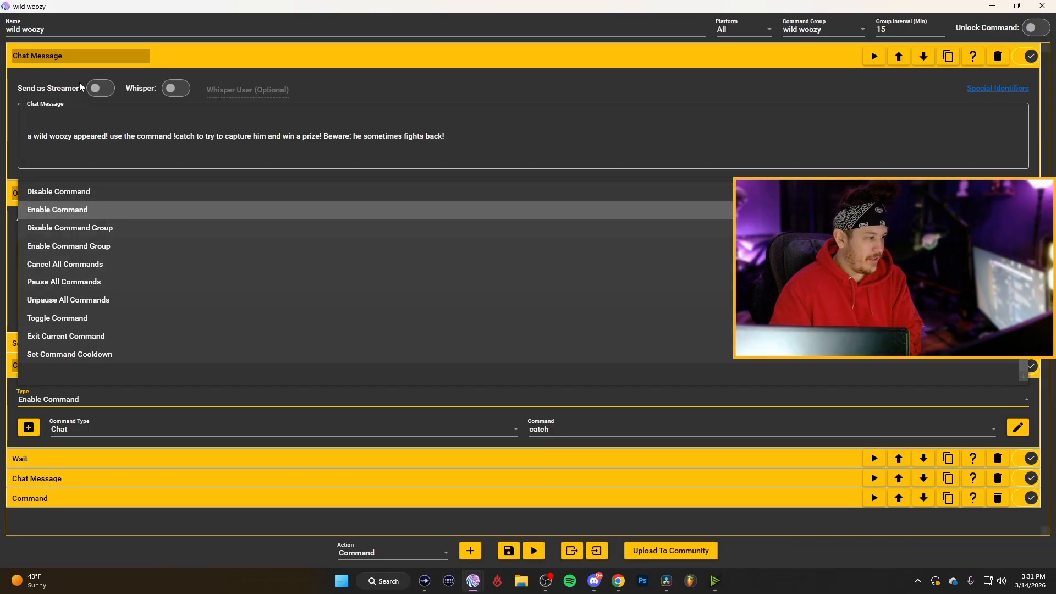
{"action": "left_click", "coordinate": [72, 216]}
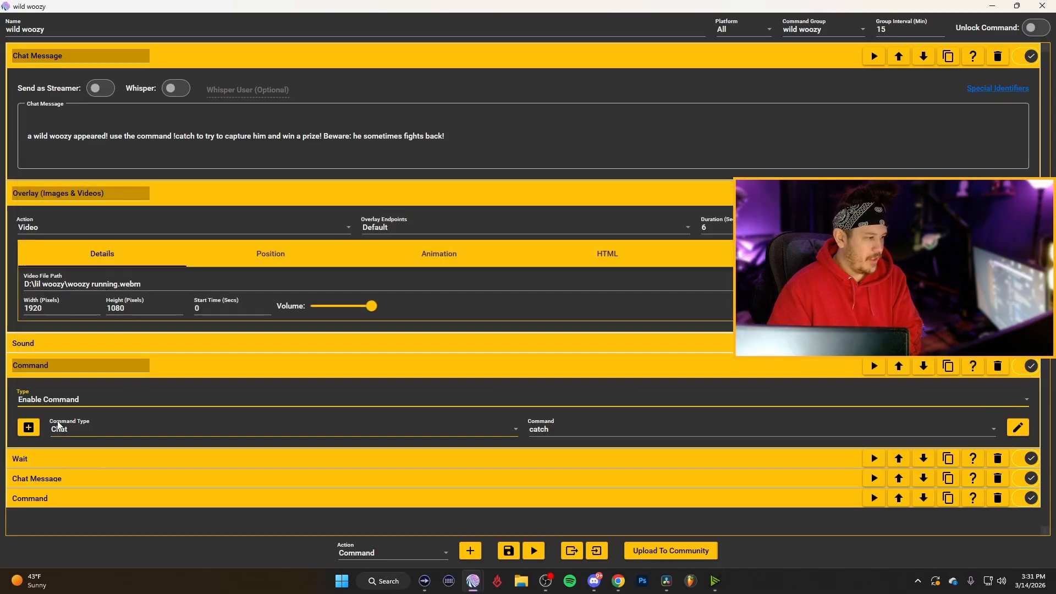
{"action": "left_click", "coordinate": [91, 430]}
{"action": "scroll", "coordinate": [110, 264], "scroll_direction": "down", "scroll_amount": 1}
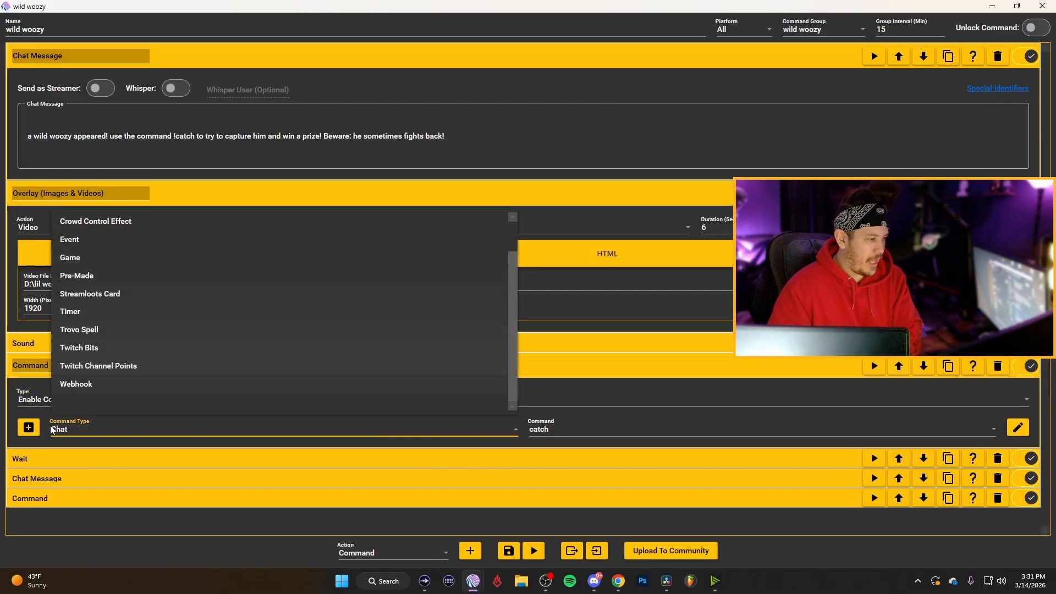
{"action": "left_click", "coordinate": [71, 432]}
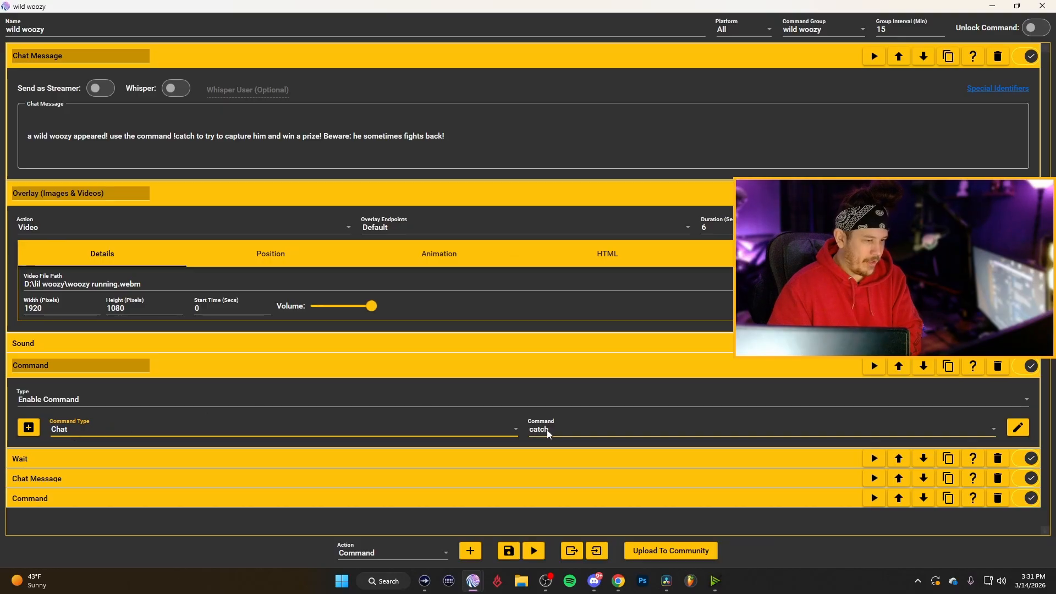
{"action": "left_click", "coordinate": [561, 429]}
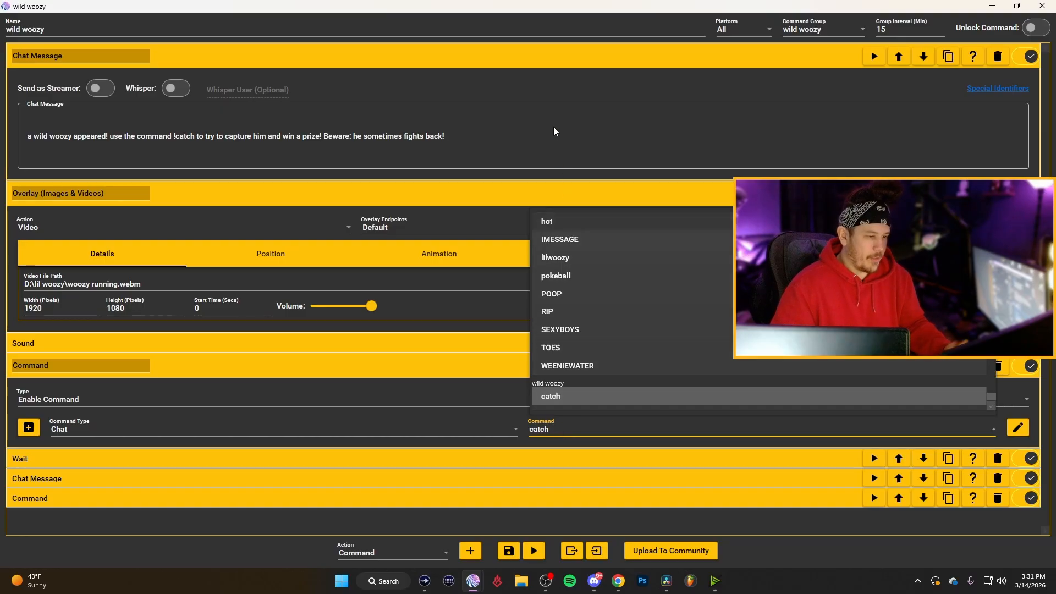
{"action": "left_click", "coordinate": [514, 416]}
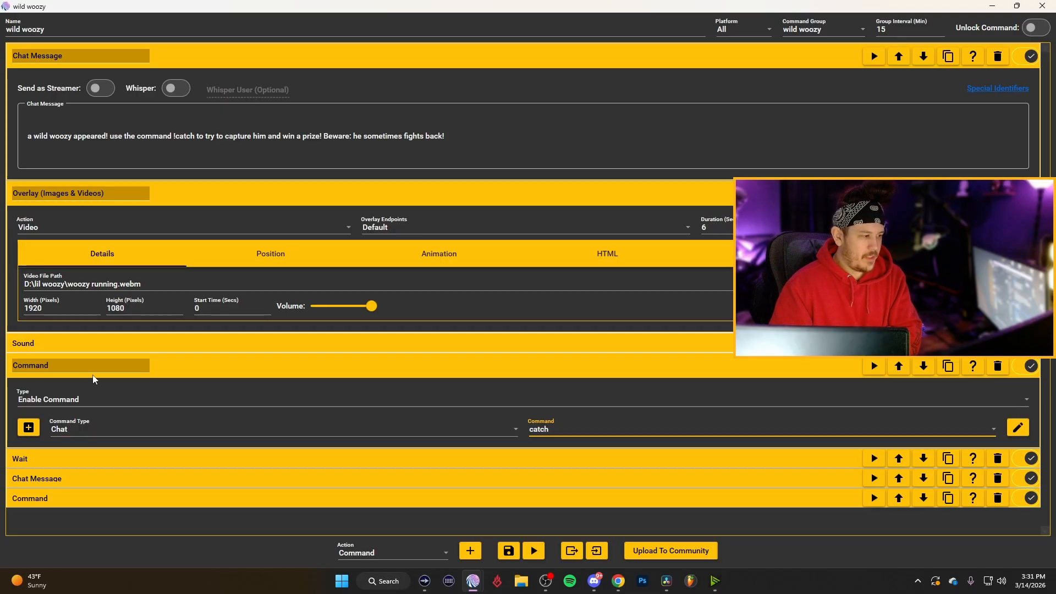
Choose Wait as the type of action to add and expand the timer's existing Wait action.
{"action": "left_click", "coordinate": [367, 556]}
{"action": "scroll", "coordinate": [369, 488], "scroll_direction": "down", "scroll_amount": 7}
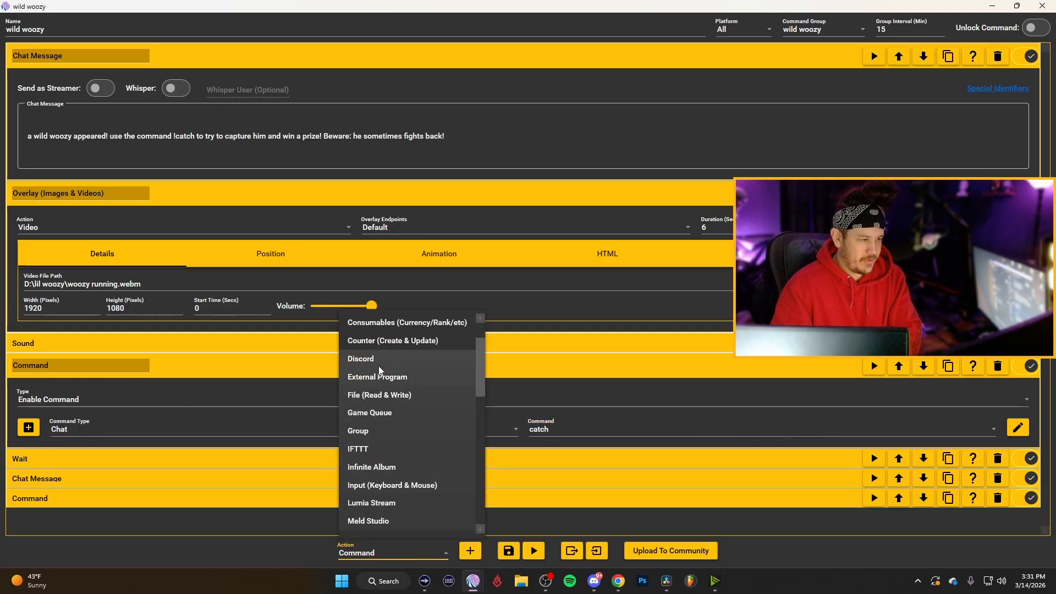
{"action": "left_click", "coordinate": [367, 486]}
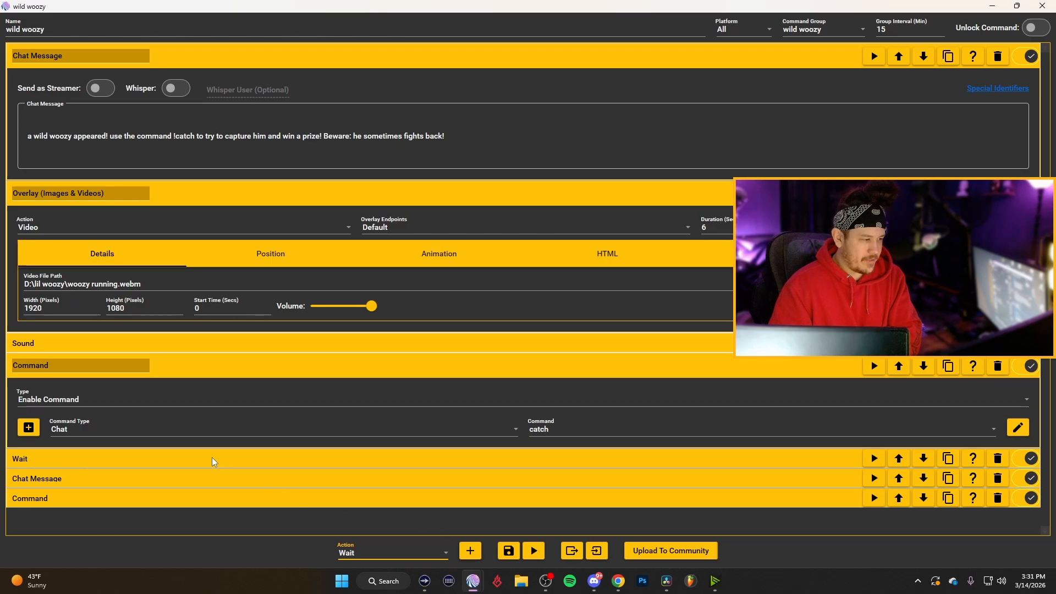
{"action": "left_click", "coordinate": [20, 460]}
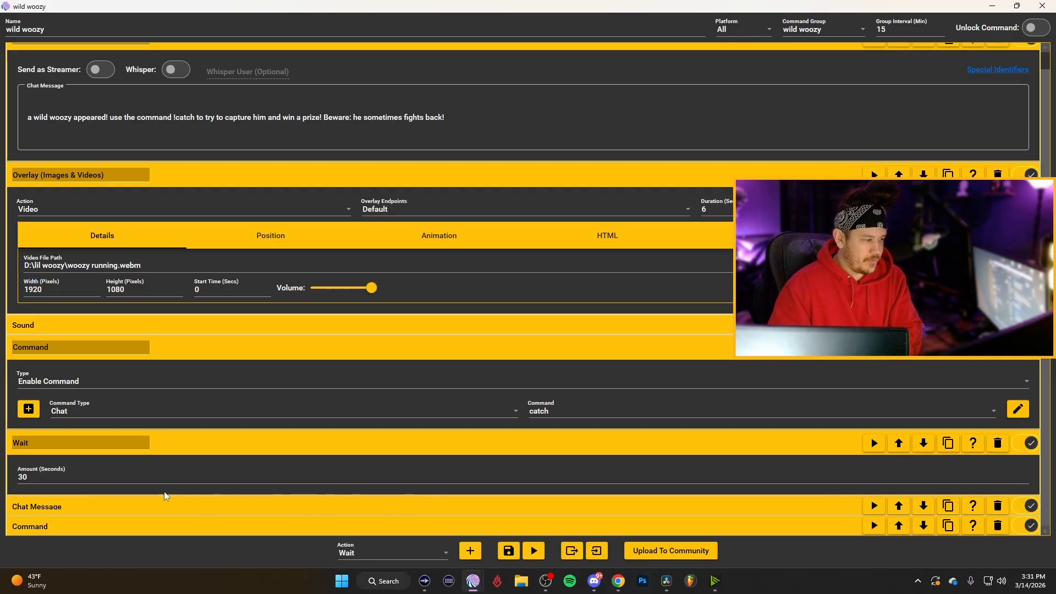
Expand the timer's second Chat Message action to view its closing message.
{"action": "left_click", "coordinate": [368, 556]}
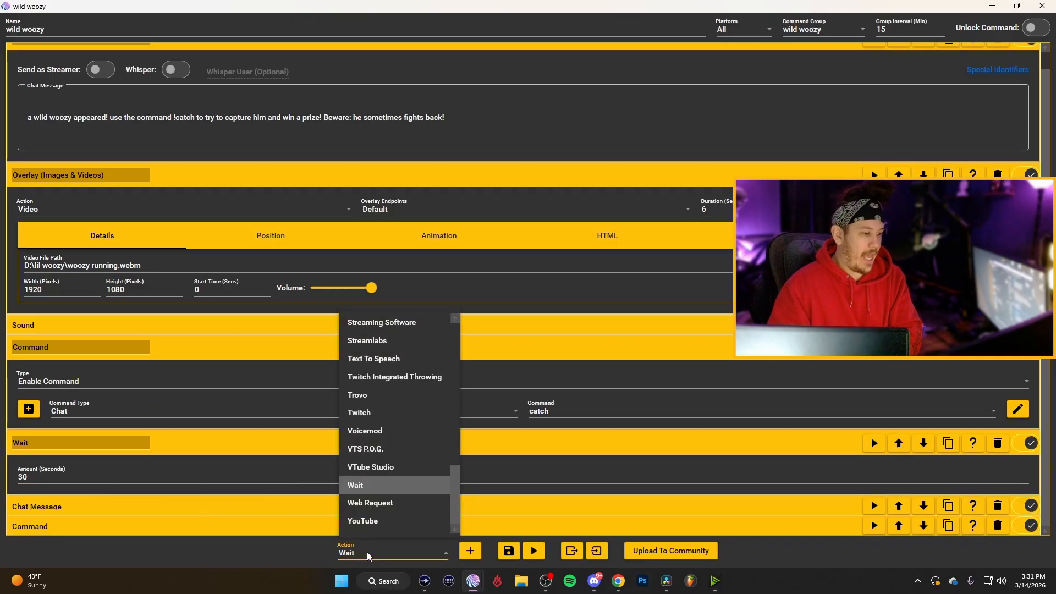
{"action": "scroll", "coordinate": [367, 556], "scroll_direction": "up", "scroll_amount": 10}
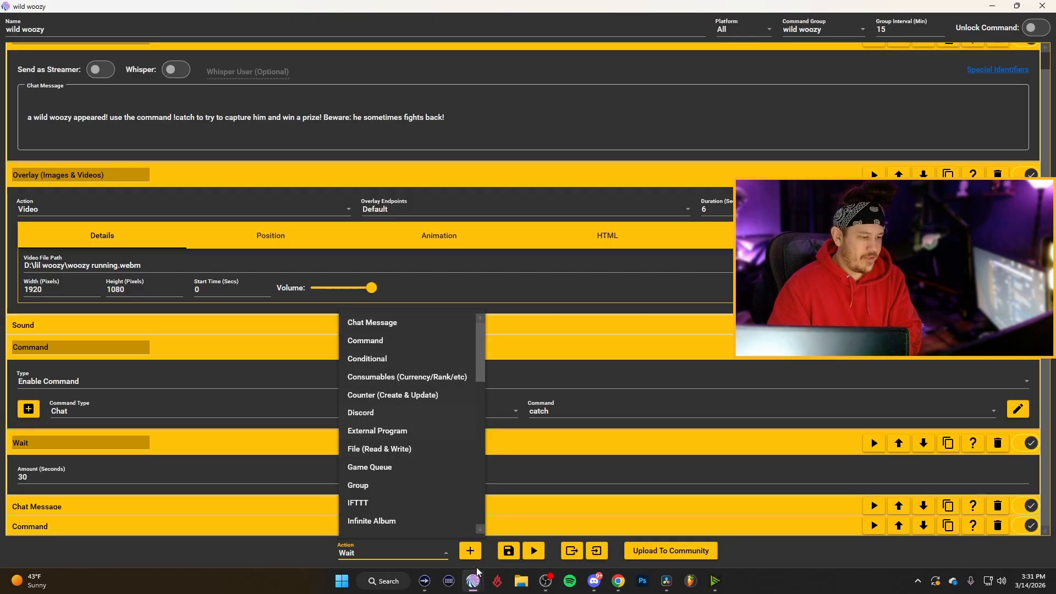
{"action": "left_click", "coordinate": [197, 522]}
{"action": "scroll", "coordinate": [177, 503], "scroll_direction": "down", "scroll_amount": 4}
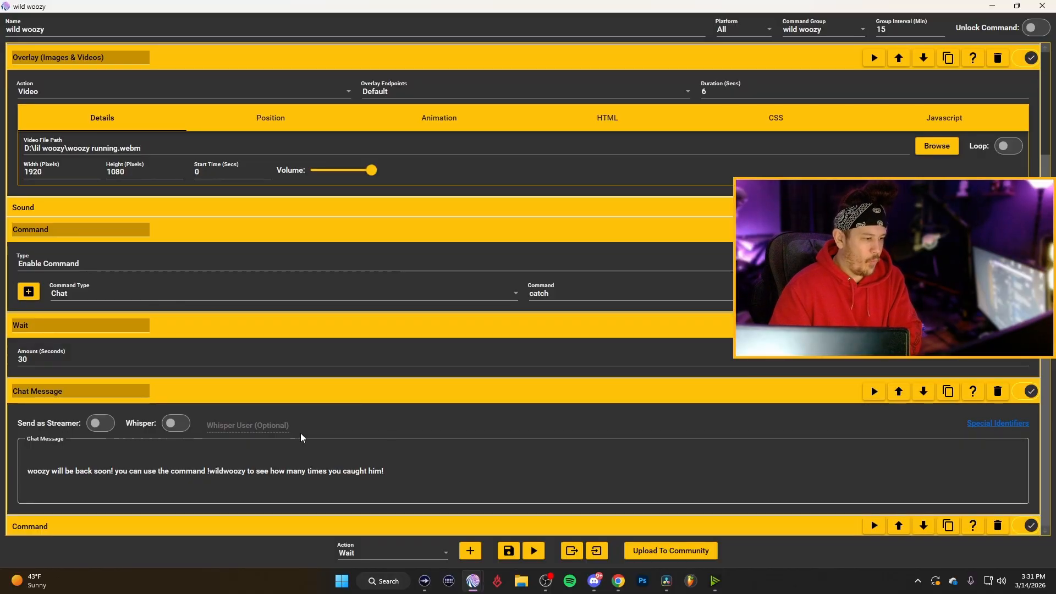
Choose Command as the type of action to add, and select Disable Command as the type in the timer's last Command action.
{"action": "left_click", "coordinate": [364, 561]}
{"action": "scroll", "coordinate": [377, 435], "scroll_direction": "up", "scroll_amount": 5}
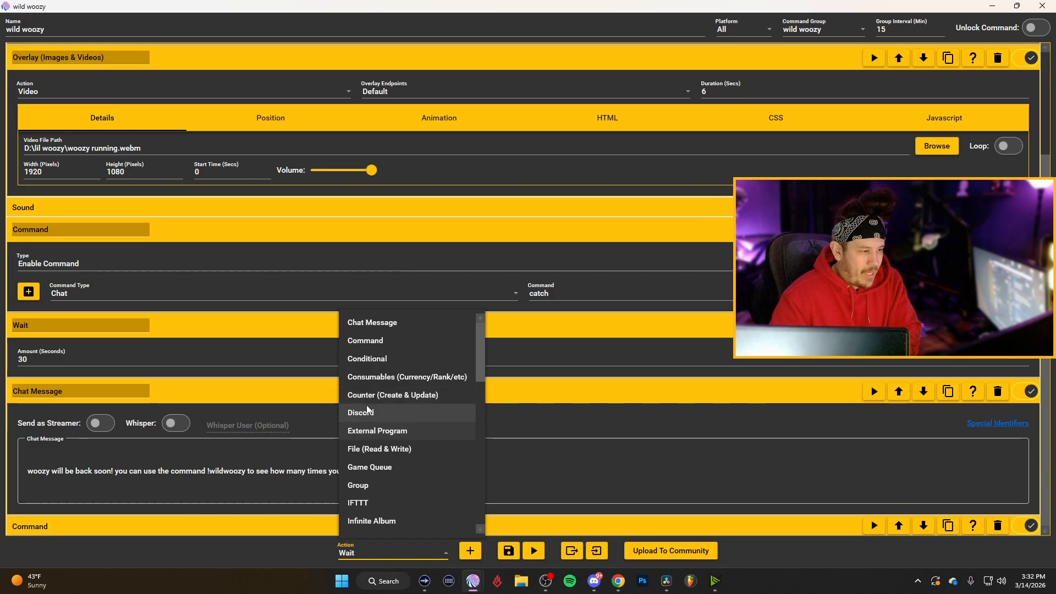
{"action": "left_click", "coordinate": [429, 341]}
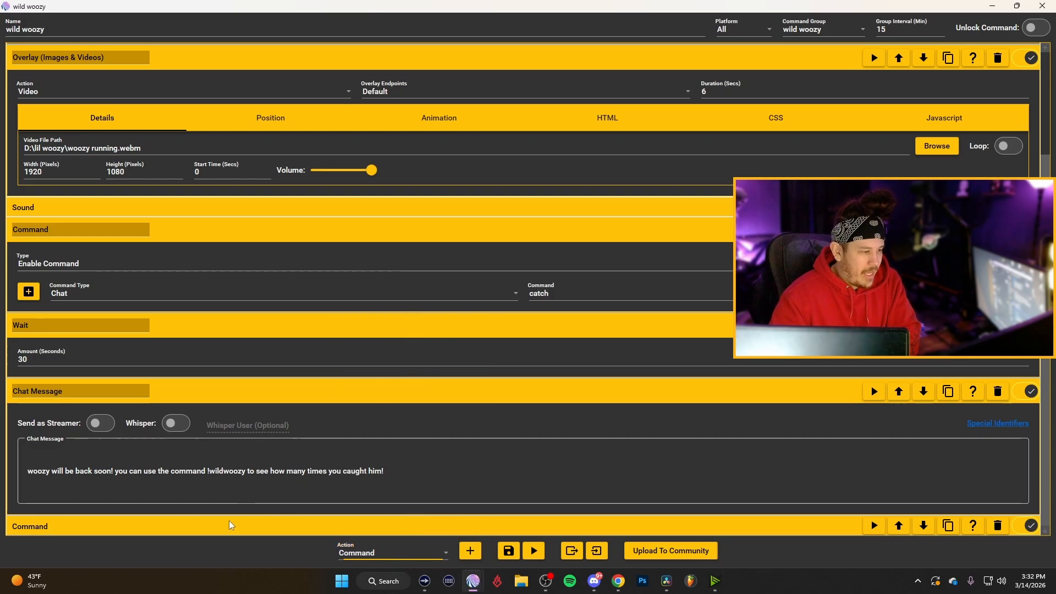
{"action": "scroll", "coordinate": [230, 525], "scroll_direction": "down", "scroll_amount": 3}
{"action": "scroll", "coordinate": [49, 487], "scroll_direction": "down", "scroll_amount": 1}
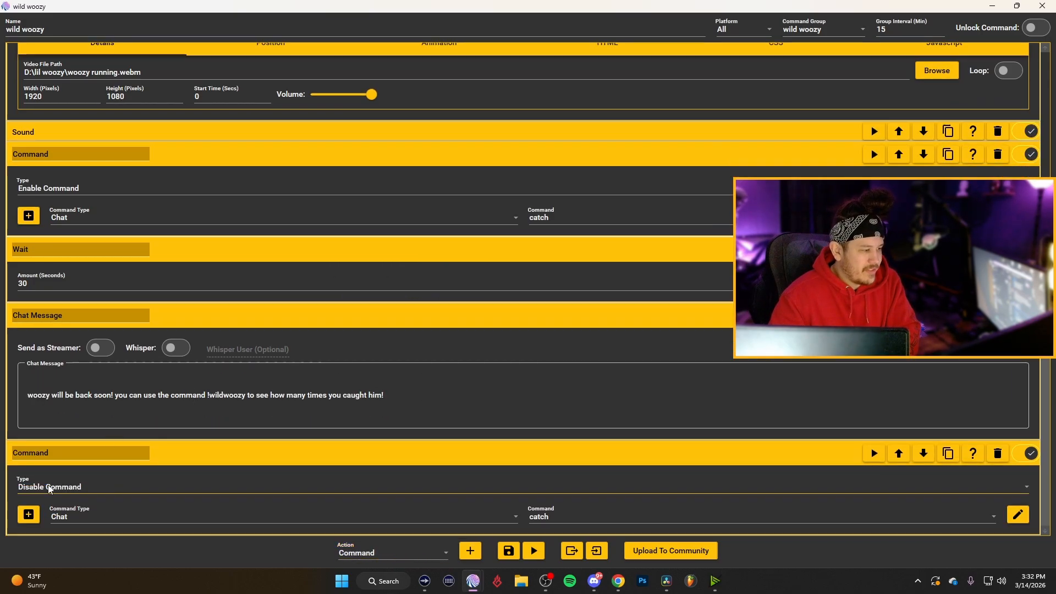
{"action": "left_click", "coordinate": [31, 491]}
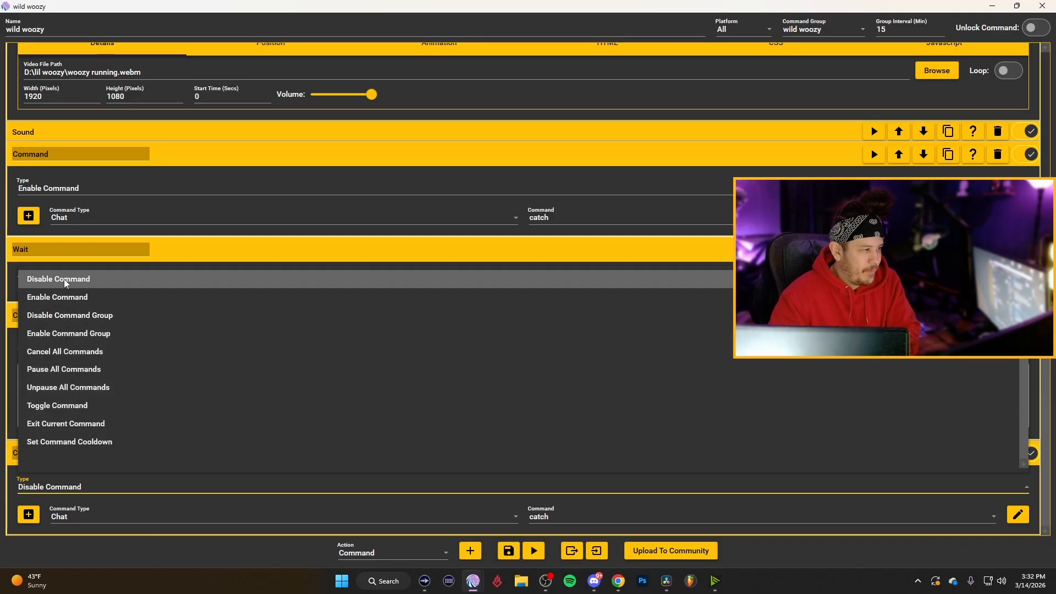
{"action": "left_click", "coordinate": [65, 280]}
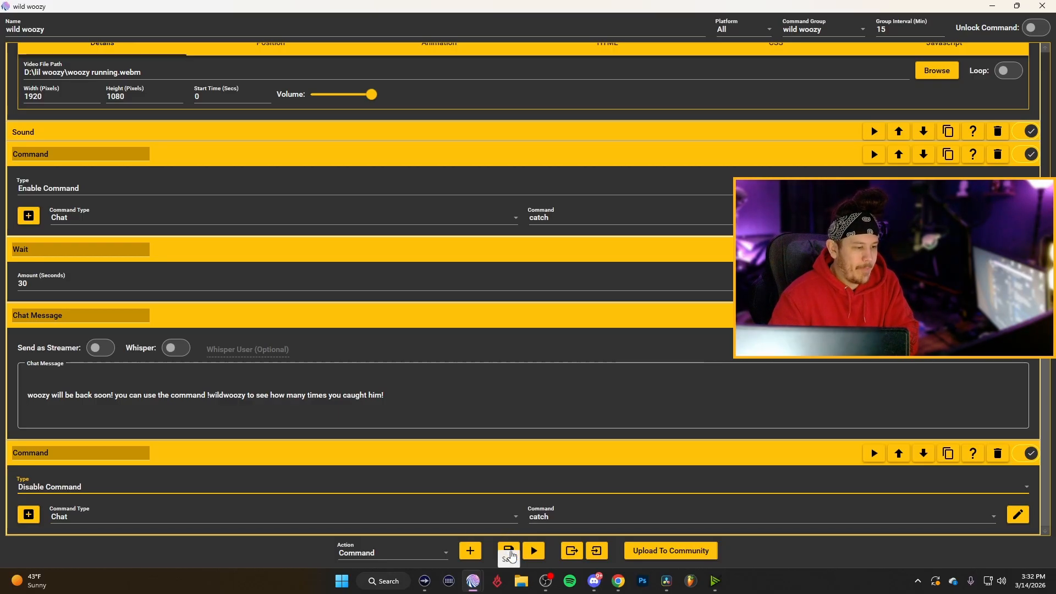
Save the timer and run a test of it from the wild woozy group, with the window restored beside the chat.
{"action": "left_click", "coordinate": [509, 552]}
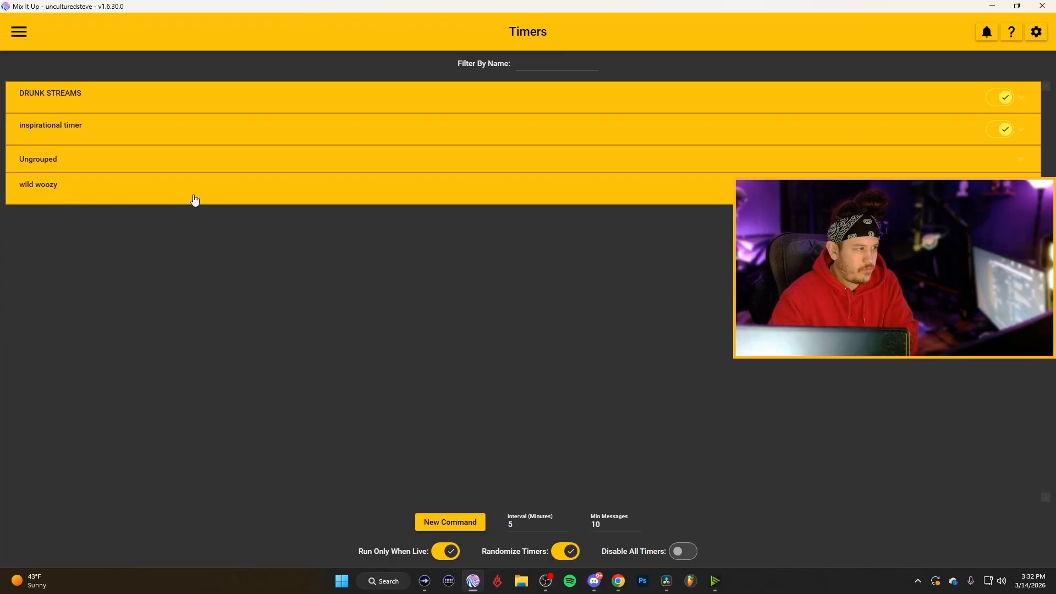
{"action": "left_click", "coordinate": [194, 200]}
{"action": "left_click_drag", "start_coordinate": [476, 9], "coordinate": [480, 87]}
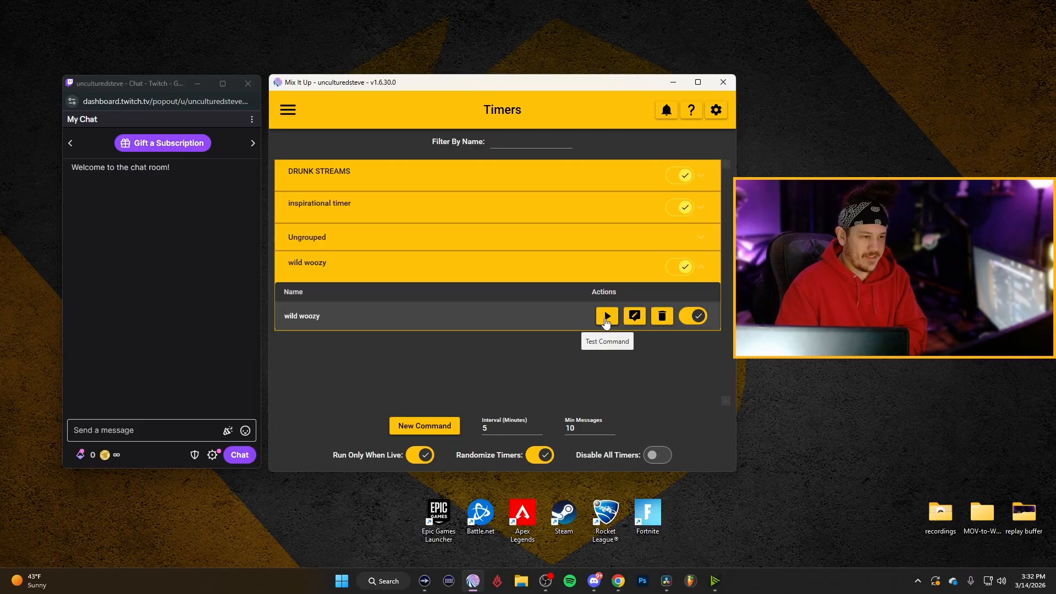
{"action": "left_click", "coordinate": [607, 317]}
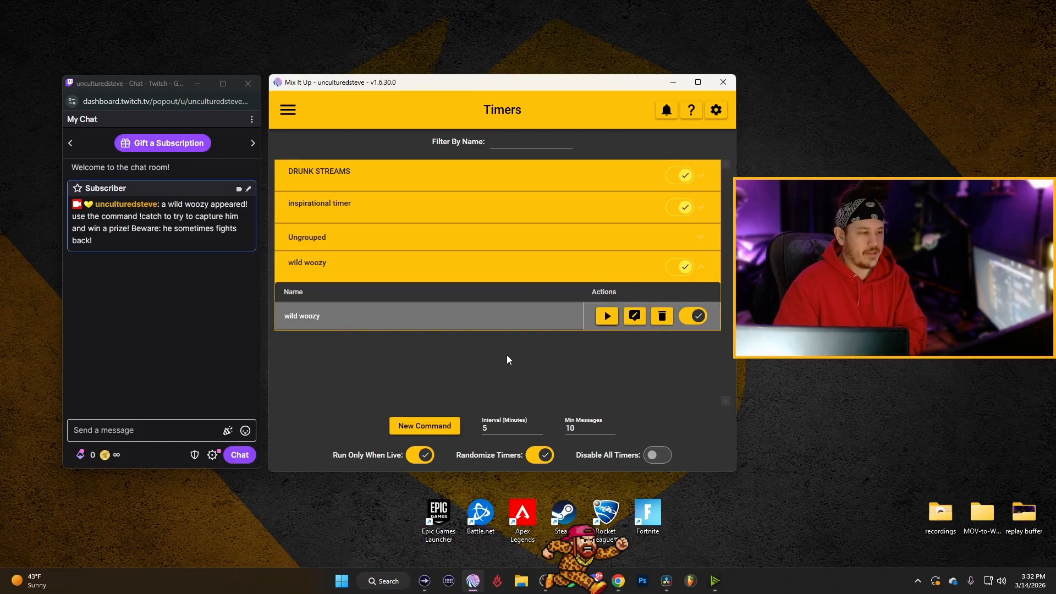
Switch to the Twitch chat and send !catch five times while the catching period is running.
{"action": "left_click", "coordinate": [113, 423]}
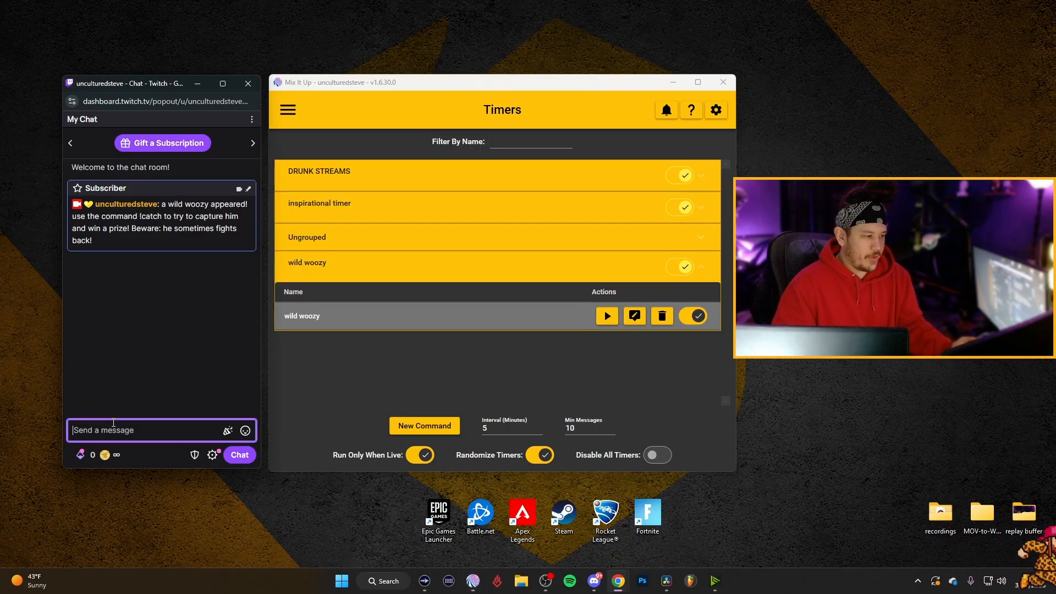
{"action": "type", "text": "!catc"}
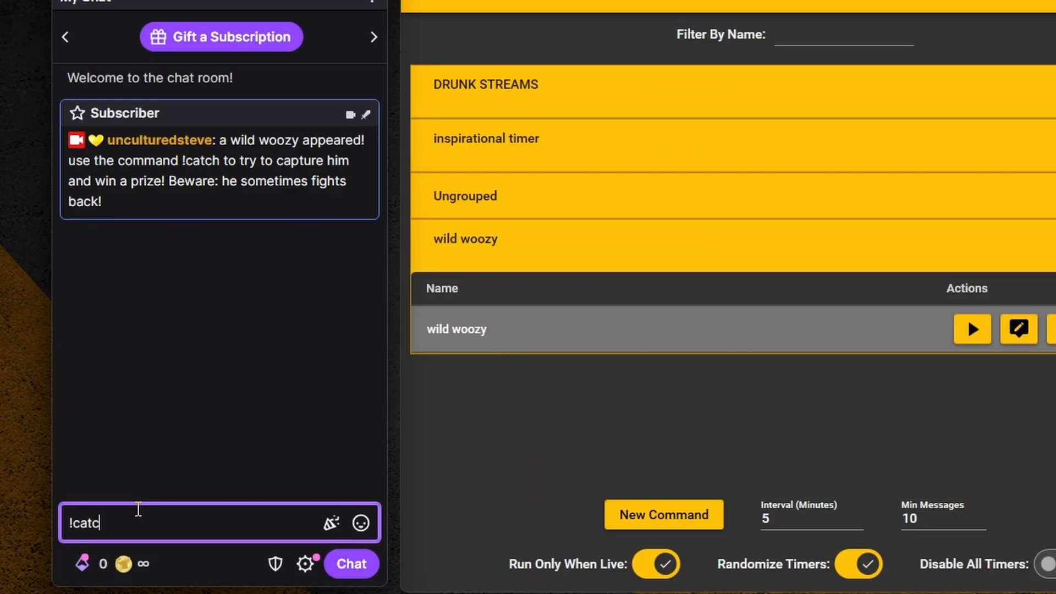
{"action": "type", "text": "h"}
{"action": "key", "text": "Return"}
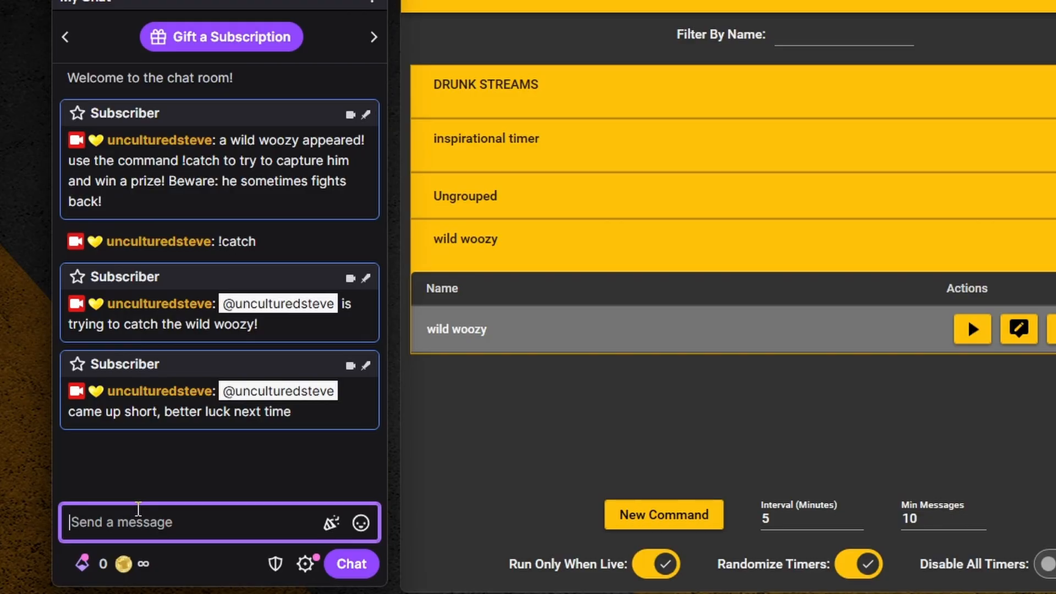
{"action": "type", "text": "!catch"}
{"action": "key", "text": "Return"}
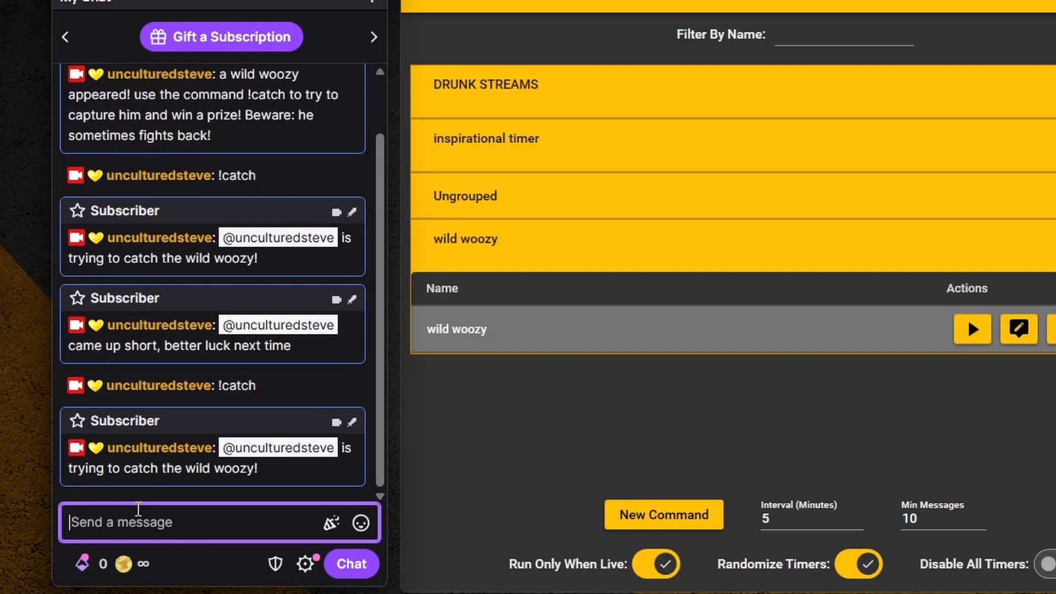
{"action": "type", "text": "!catch"}
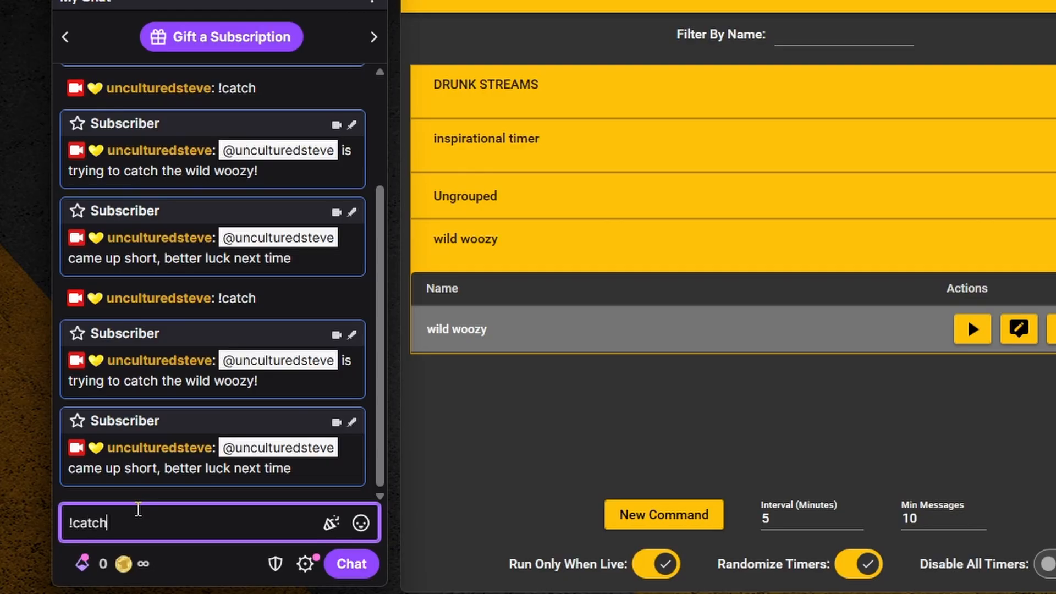
{"action": "key", "text": "Return"}
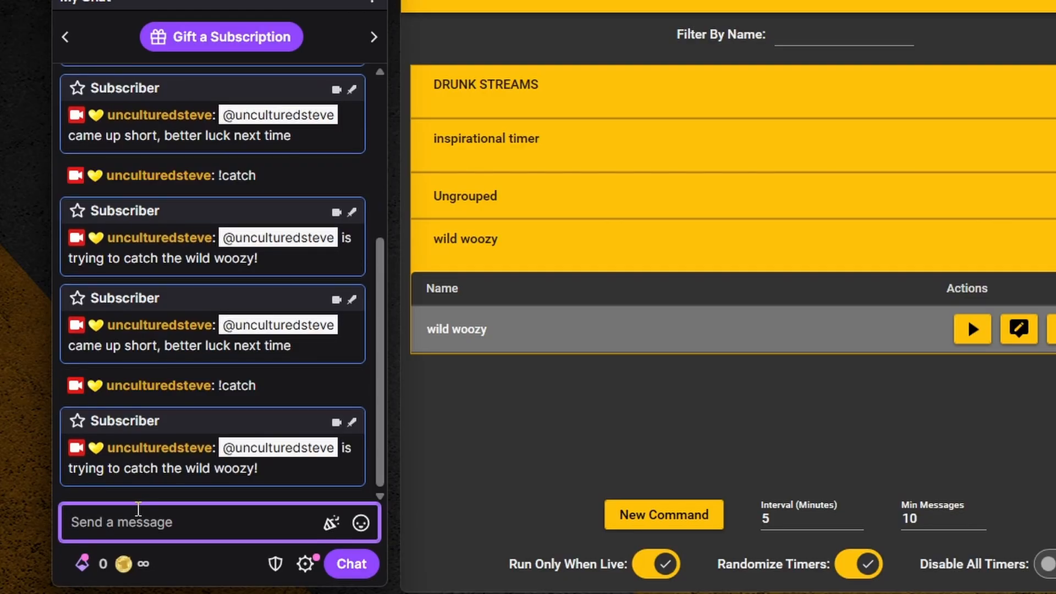
{"action": "type", "text": "!"}
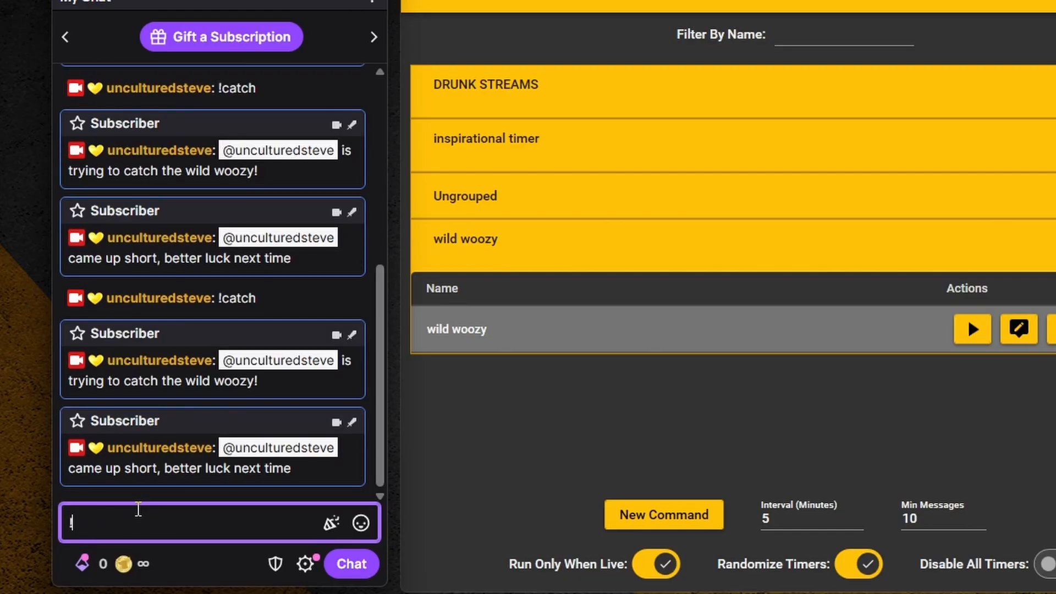
{"action": "type", "text": "catch"}
{"action": "key", "text": "Return"}
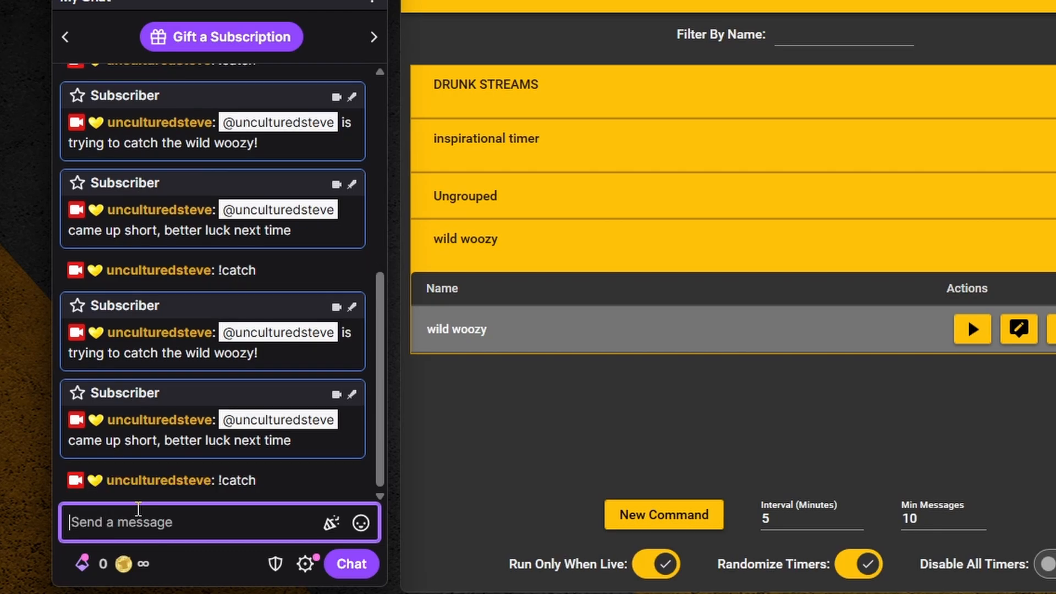
{"action": "type", "text": "catch"}
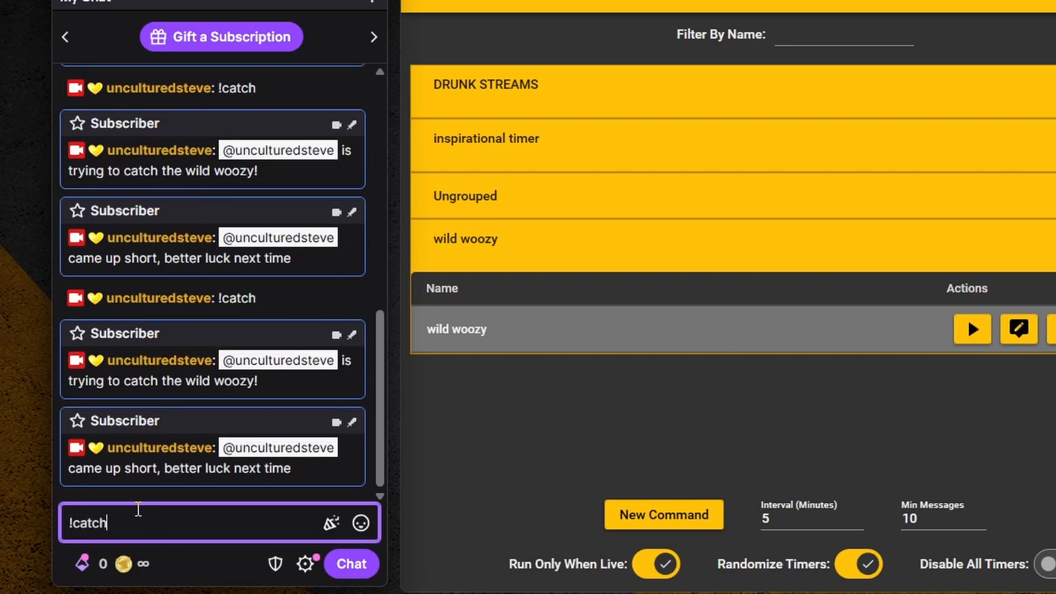
{"action": "key", "text": "Return"}
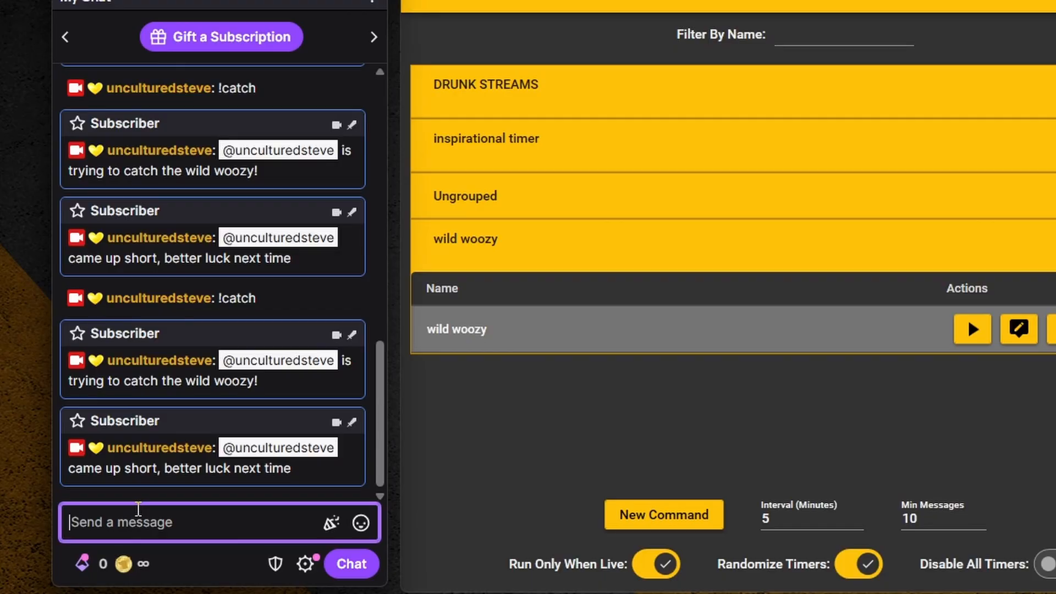
Send !catch four more times in the chat after the timer's closing message to test the disabled command.
{"action": "type", "text": "!catch"}
{"action": "key", "text": "Return"}
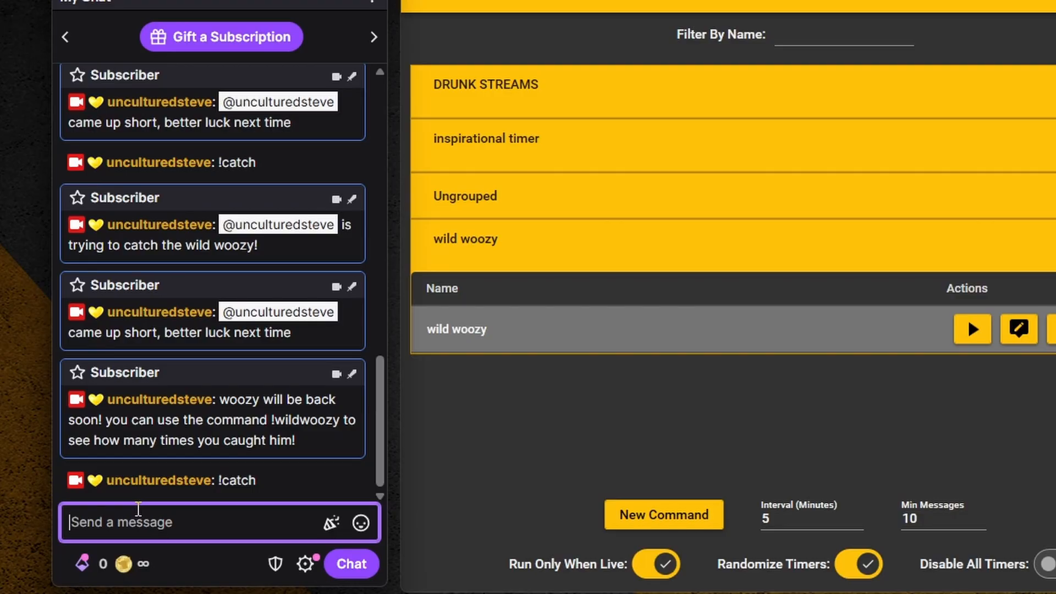
{"action": "type", "text": "!catch"}
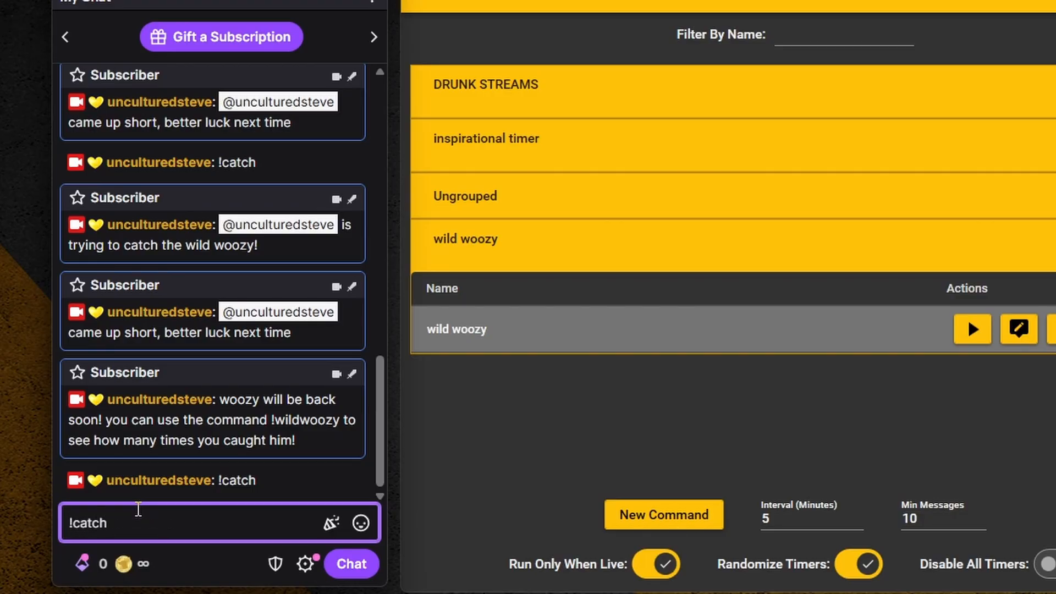
{"action": "key", "text": "Return"}
{"action": "type", "text": "!catch"}
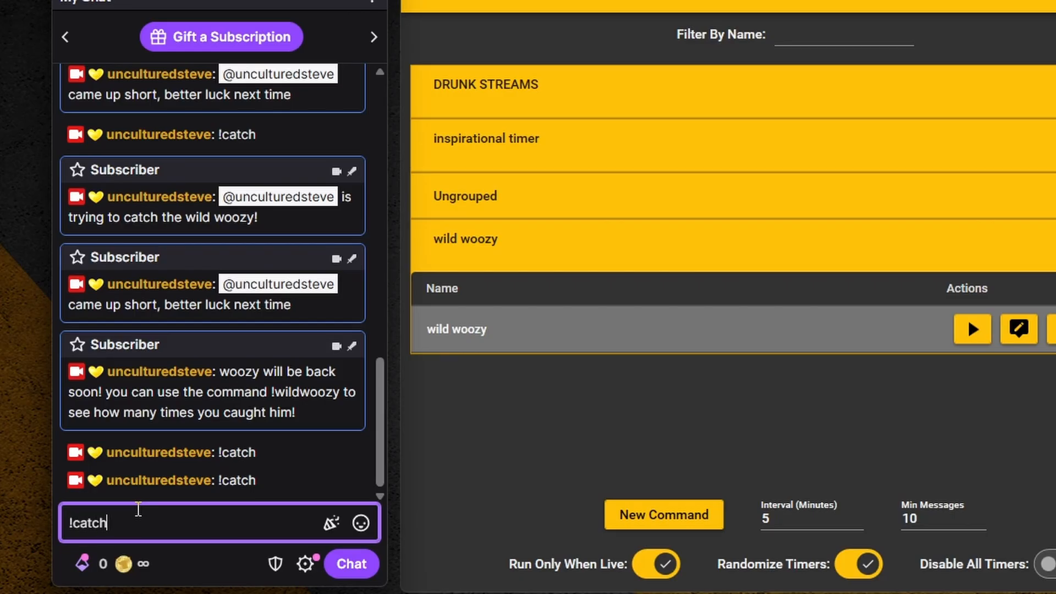
{"action": "key", "text": "Return"}
{"action": "type", "text": "!catch"}
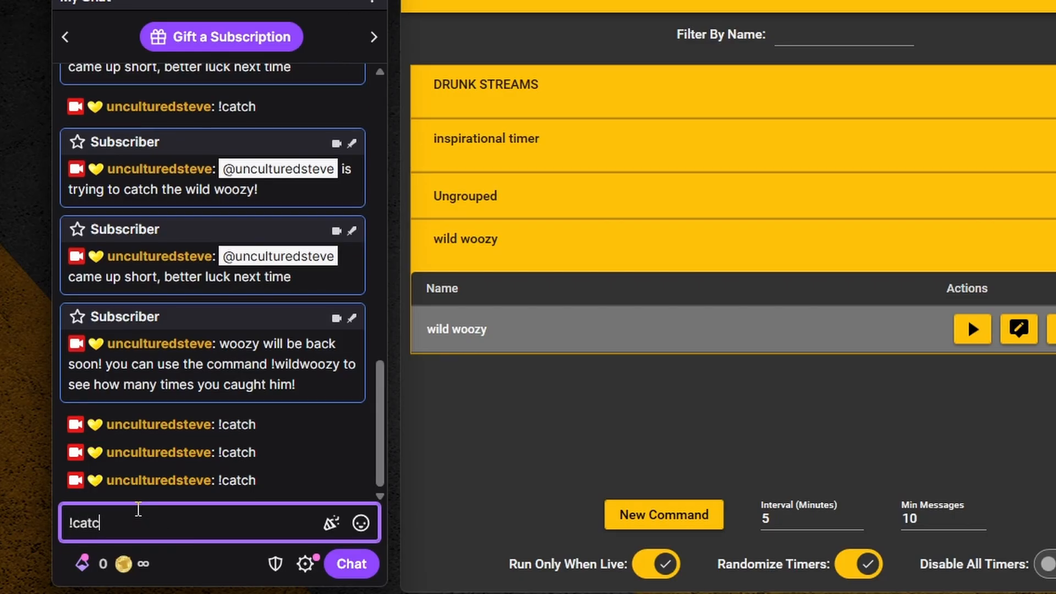
{"action": "key", "text": "Return"}
Send !wildwoozy in the chat to check how many times woozy has been caught.
{"action": "type", "text": "!"}
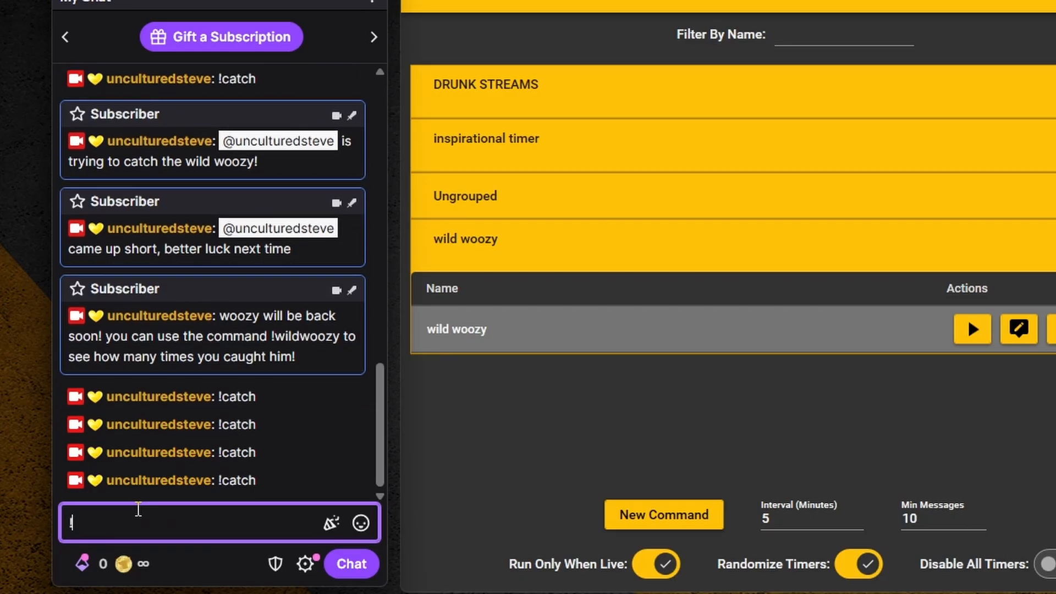
{"action": "type", "text": "wildwoozy"}
{"action": "key", "text": "Return"}
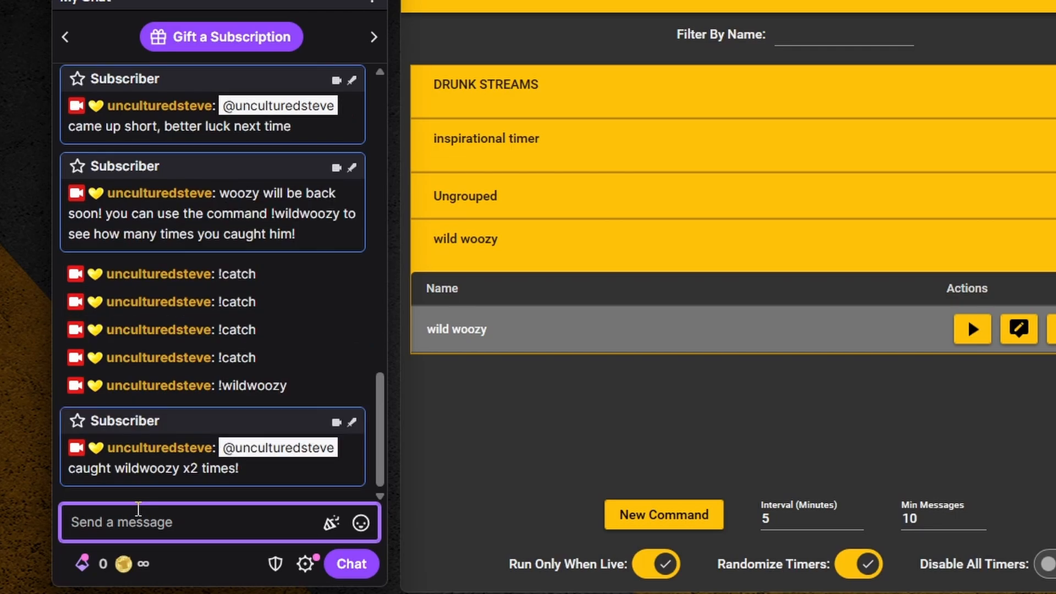